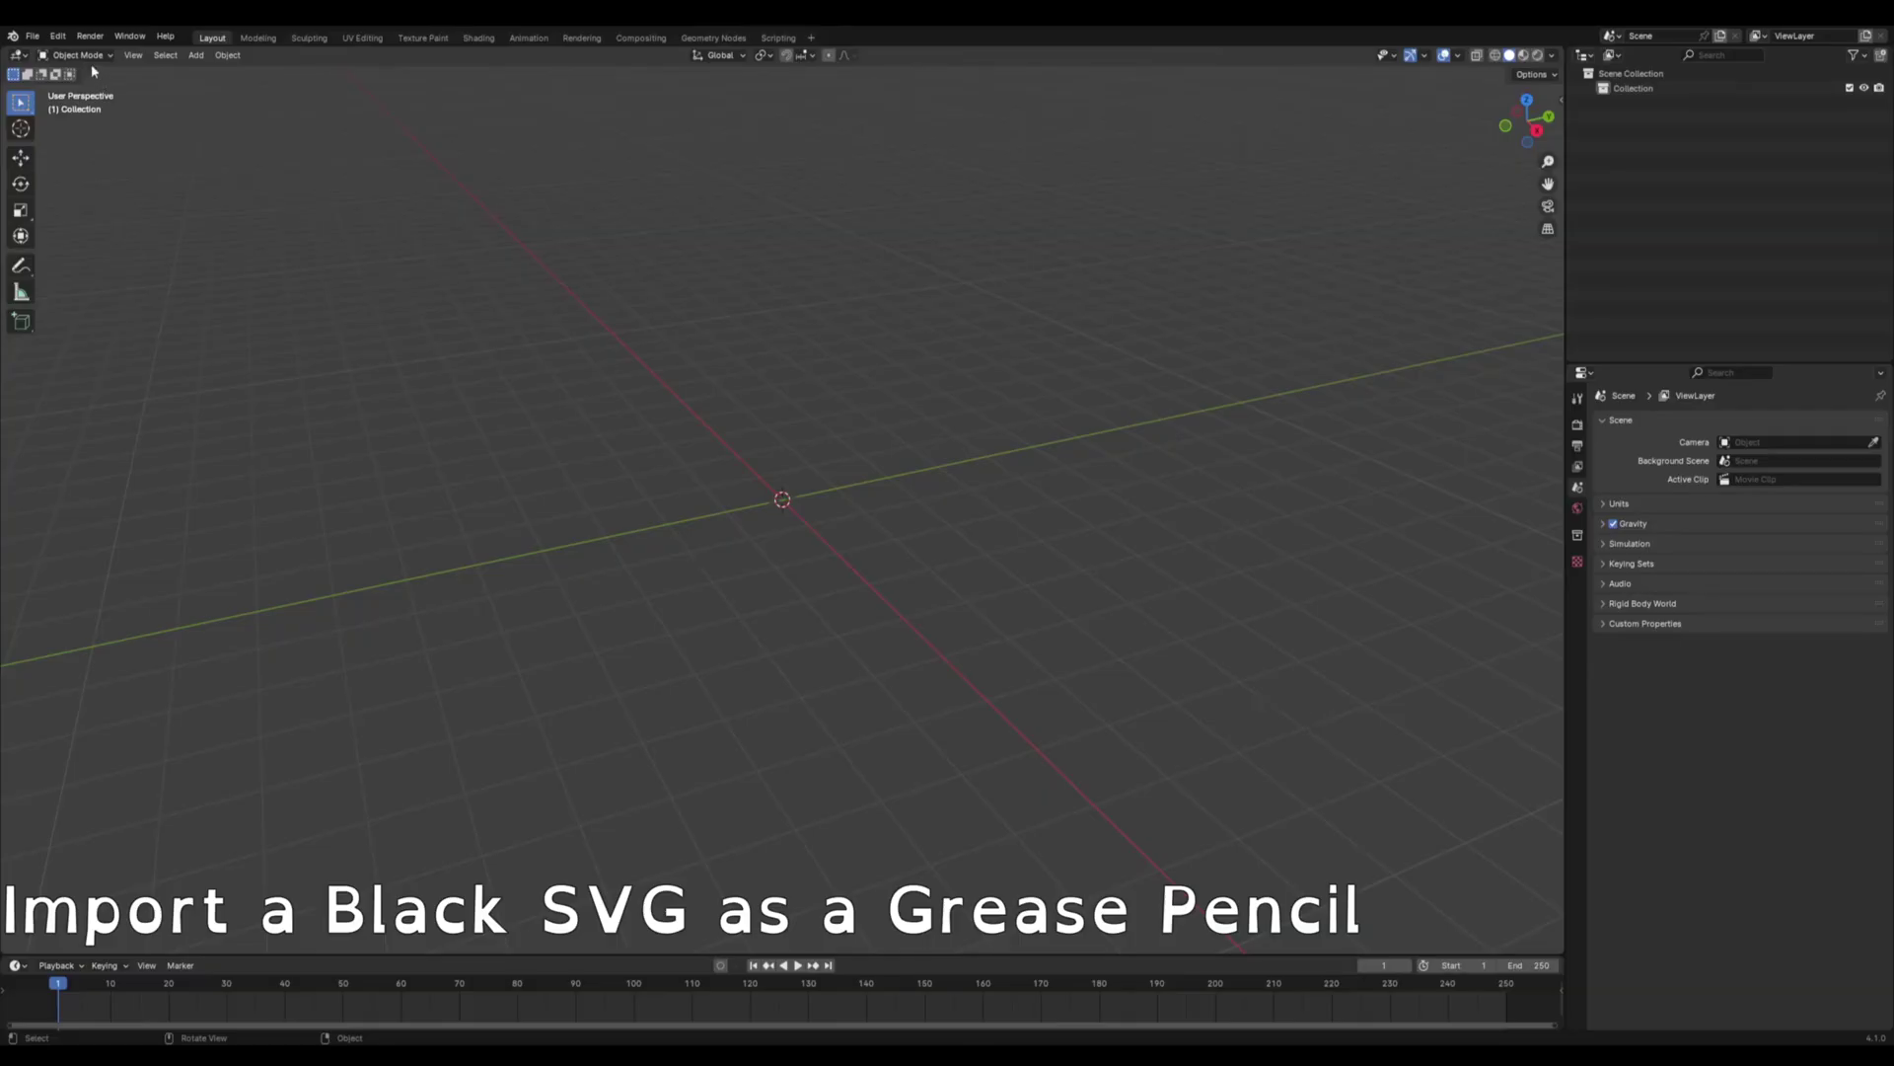
- Import Fauquier County.svg as Grease Pencil and select the imported shape
click(33, 35)
click(236, 293)
mouse_move(701, 415)
middle_down()
mouse_move(829, 389)
mouse_move(799, 395)
middle_up()
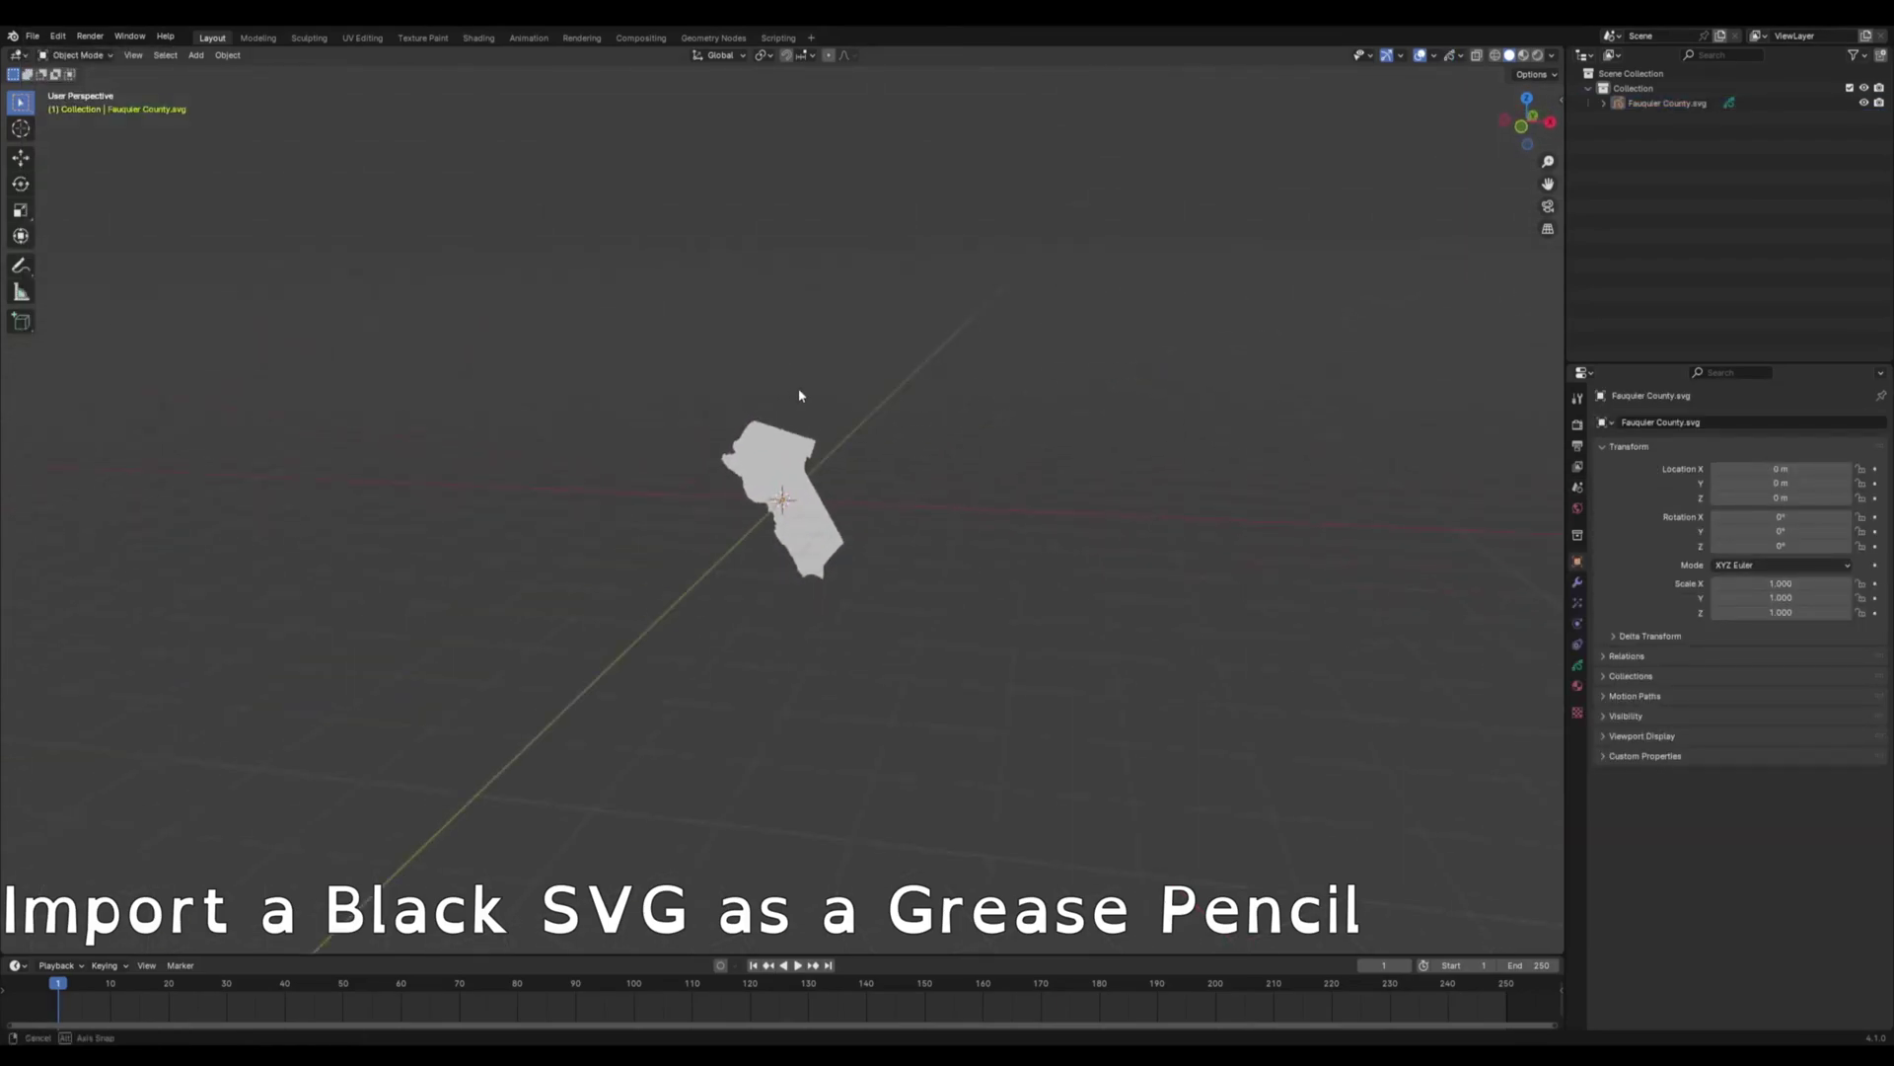
scroll(799, 394, up, 4)
click(840, 419)
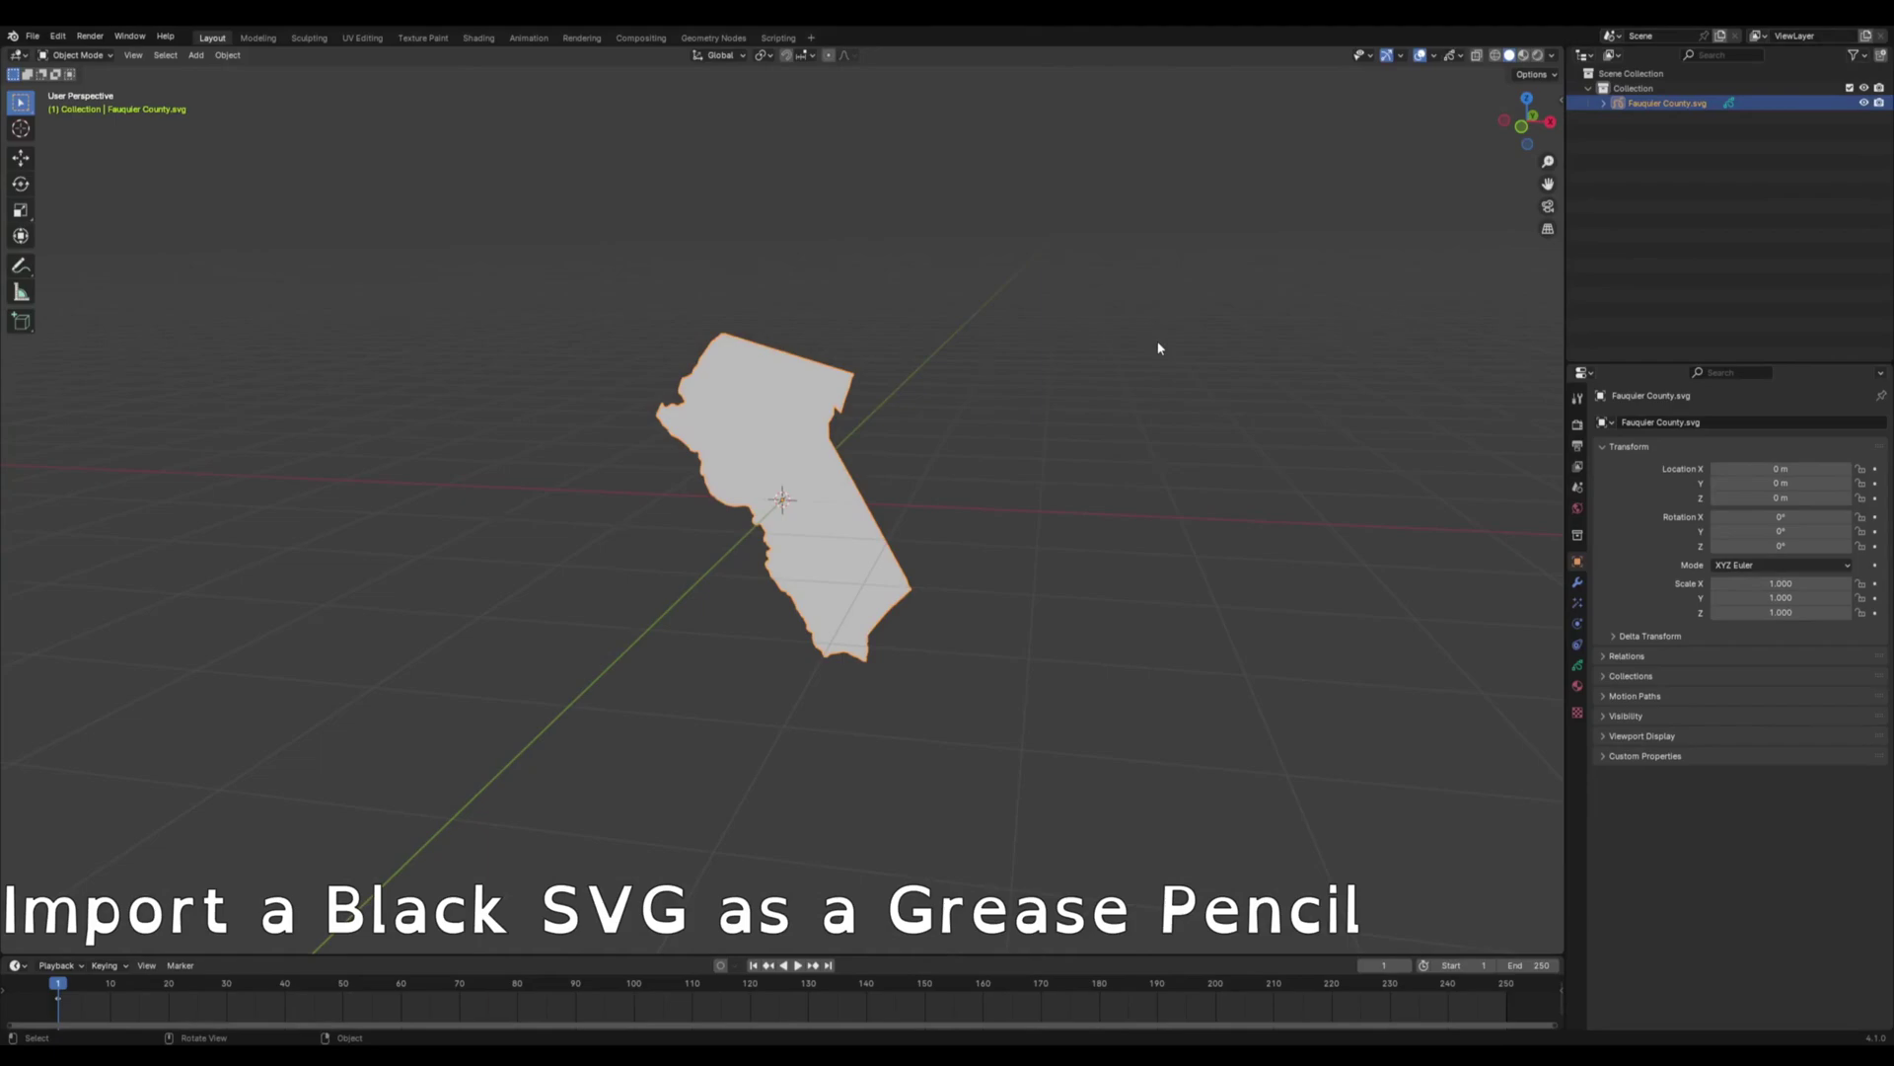
- Rotate the county shape -90° about X so it lies flat
key(r)
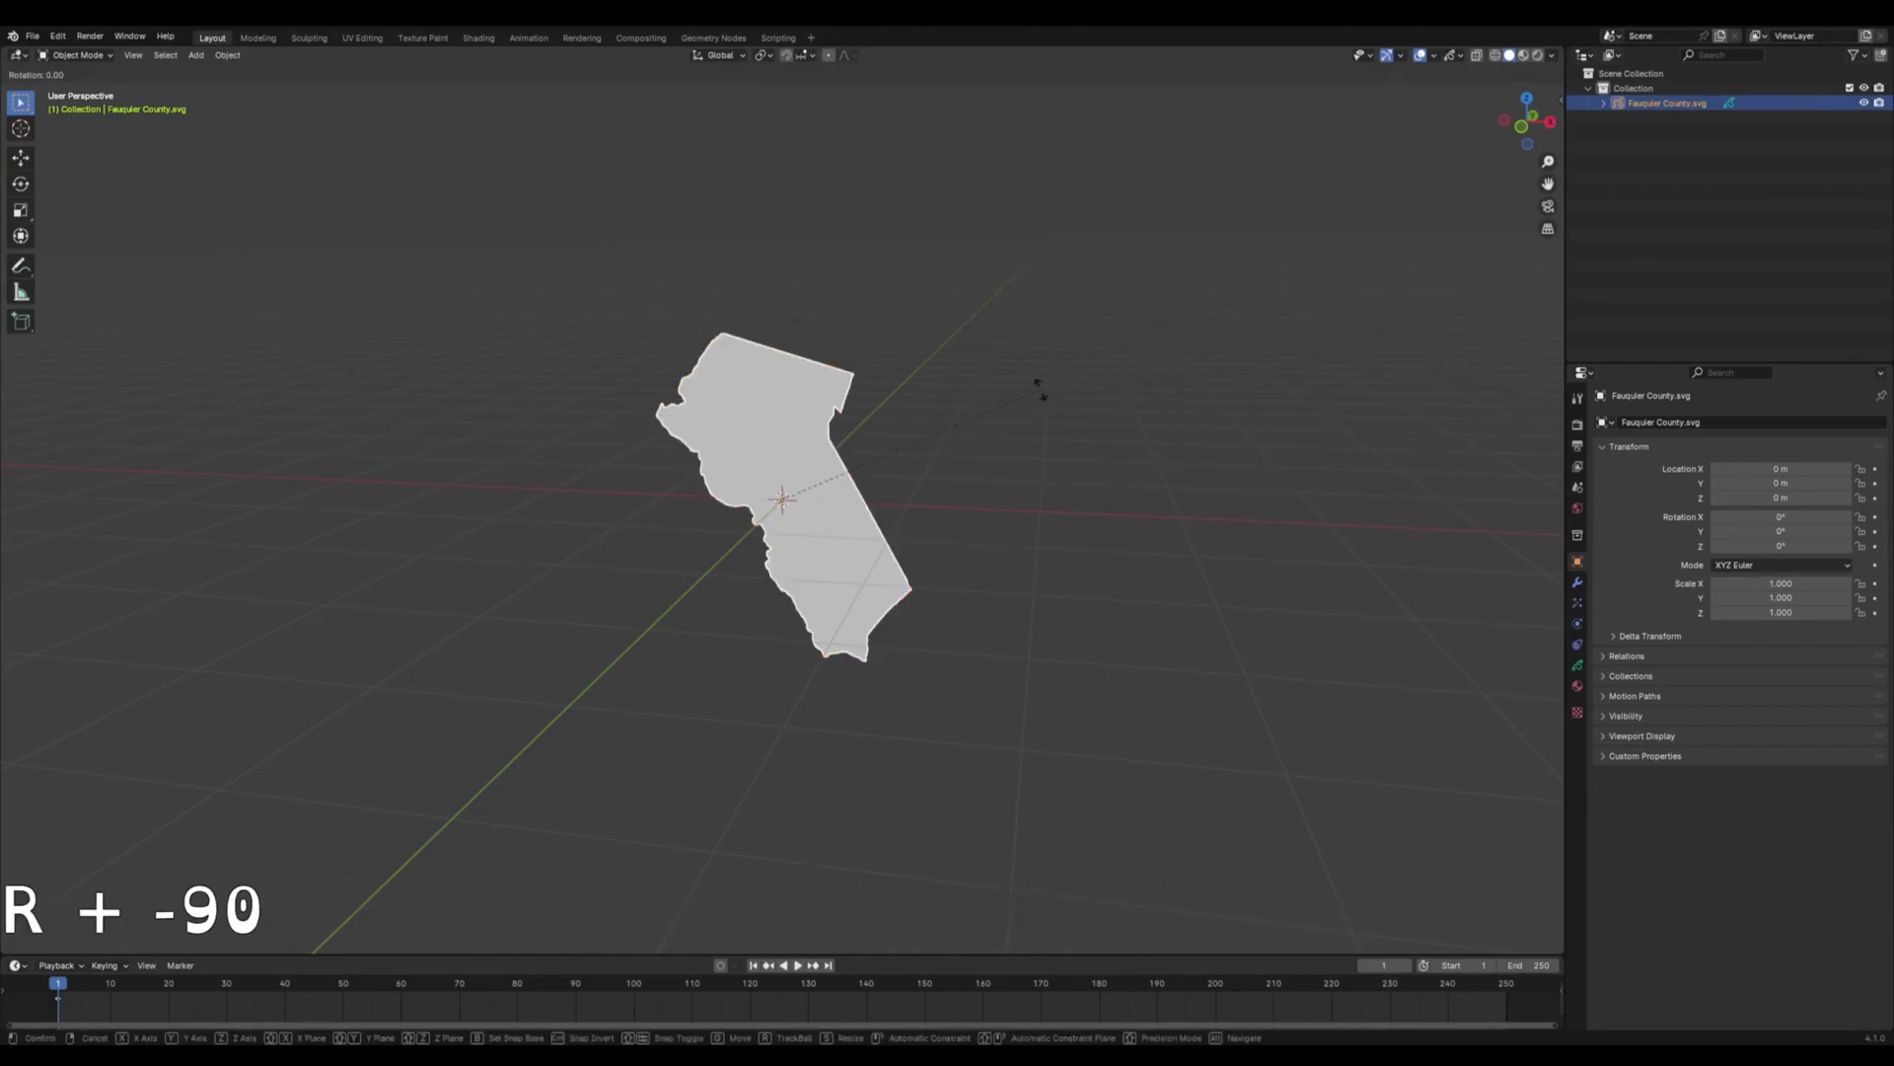
key(x)
key(minus)
key(9)
key(0)
key(Return)
middle_drag(1040, 395, 887, 441)
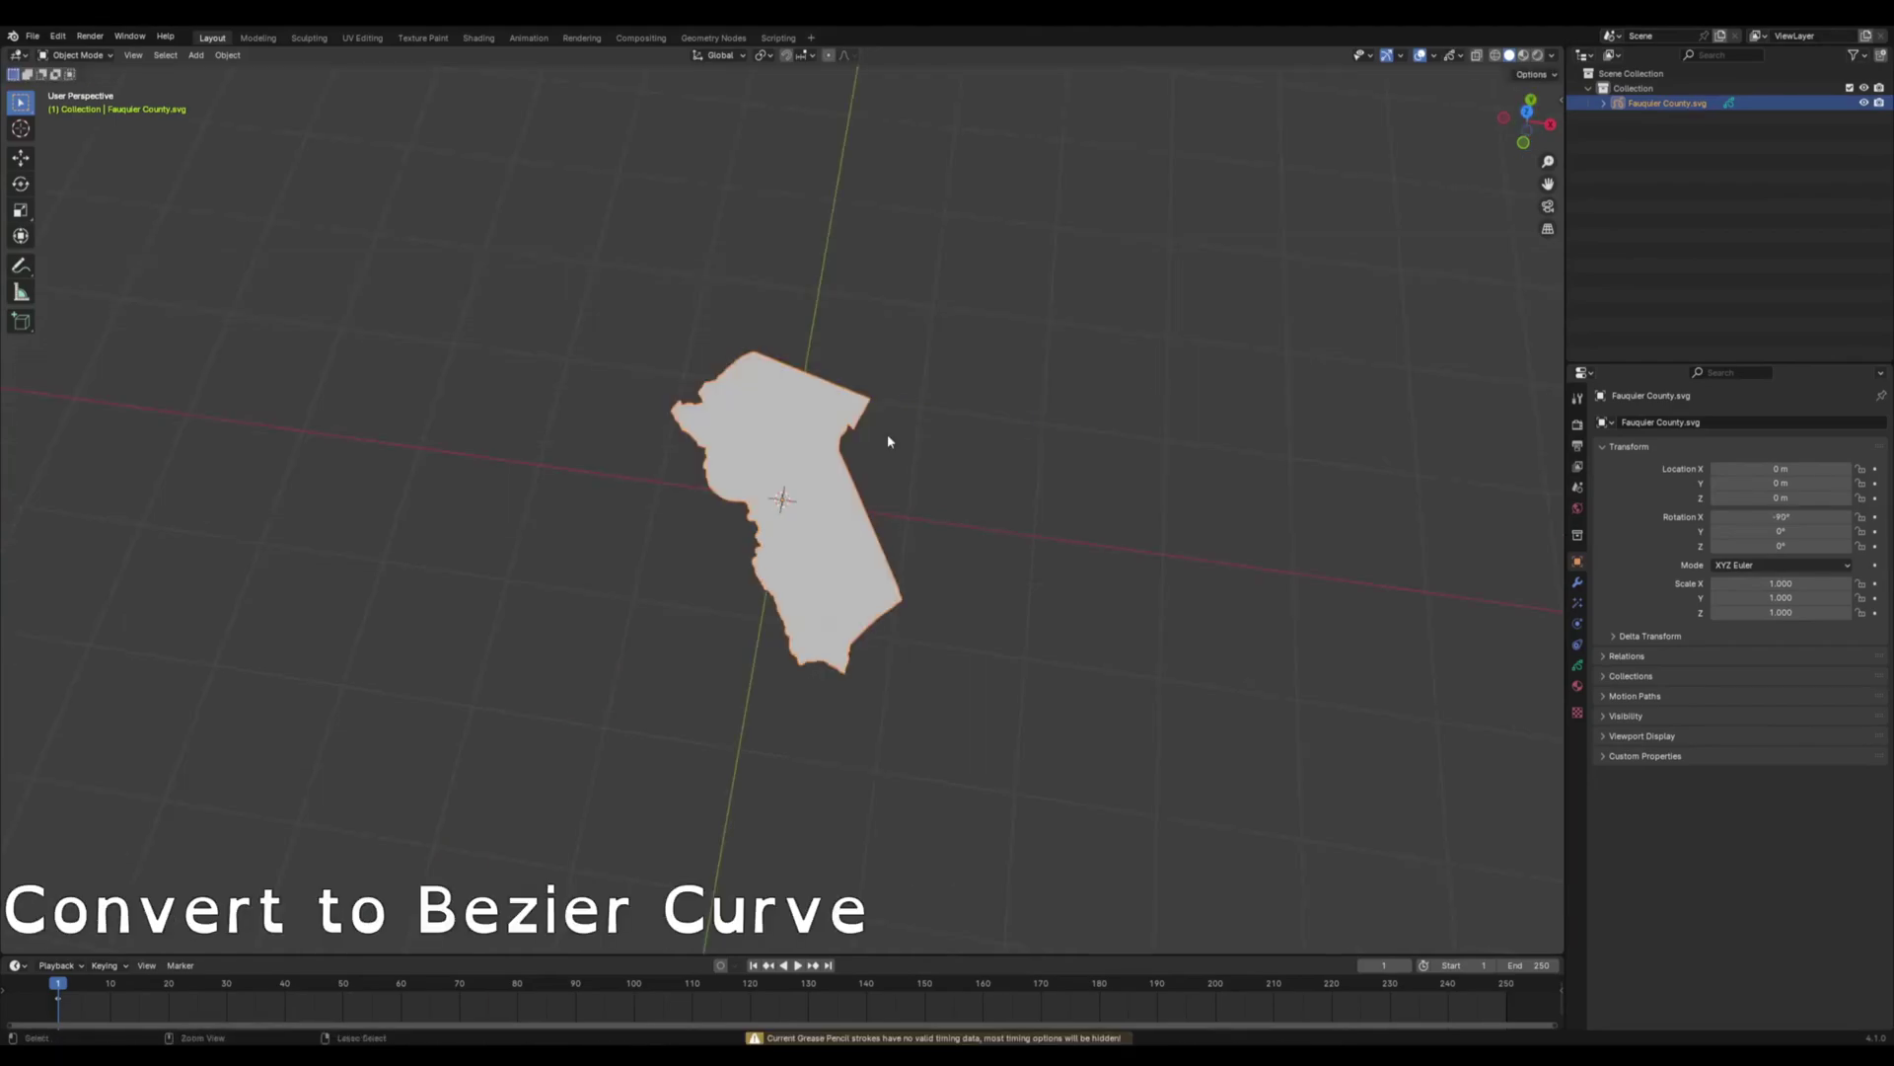
- Convert the shape to a Bezier curve, hide the original, and convert layer1 to a mesh
right_click(797, 440)
click(893, 456)
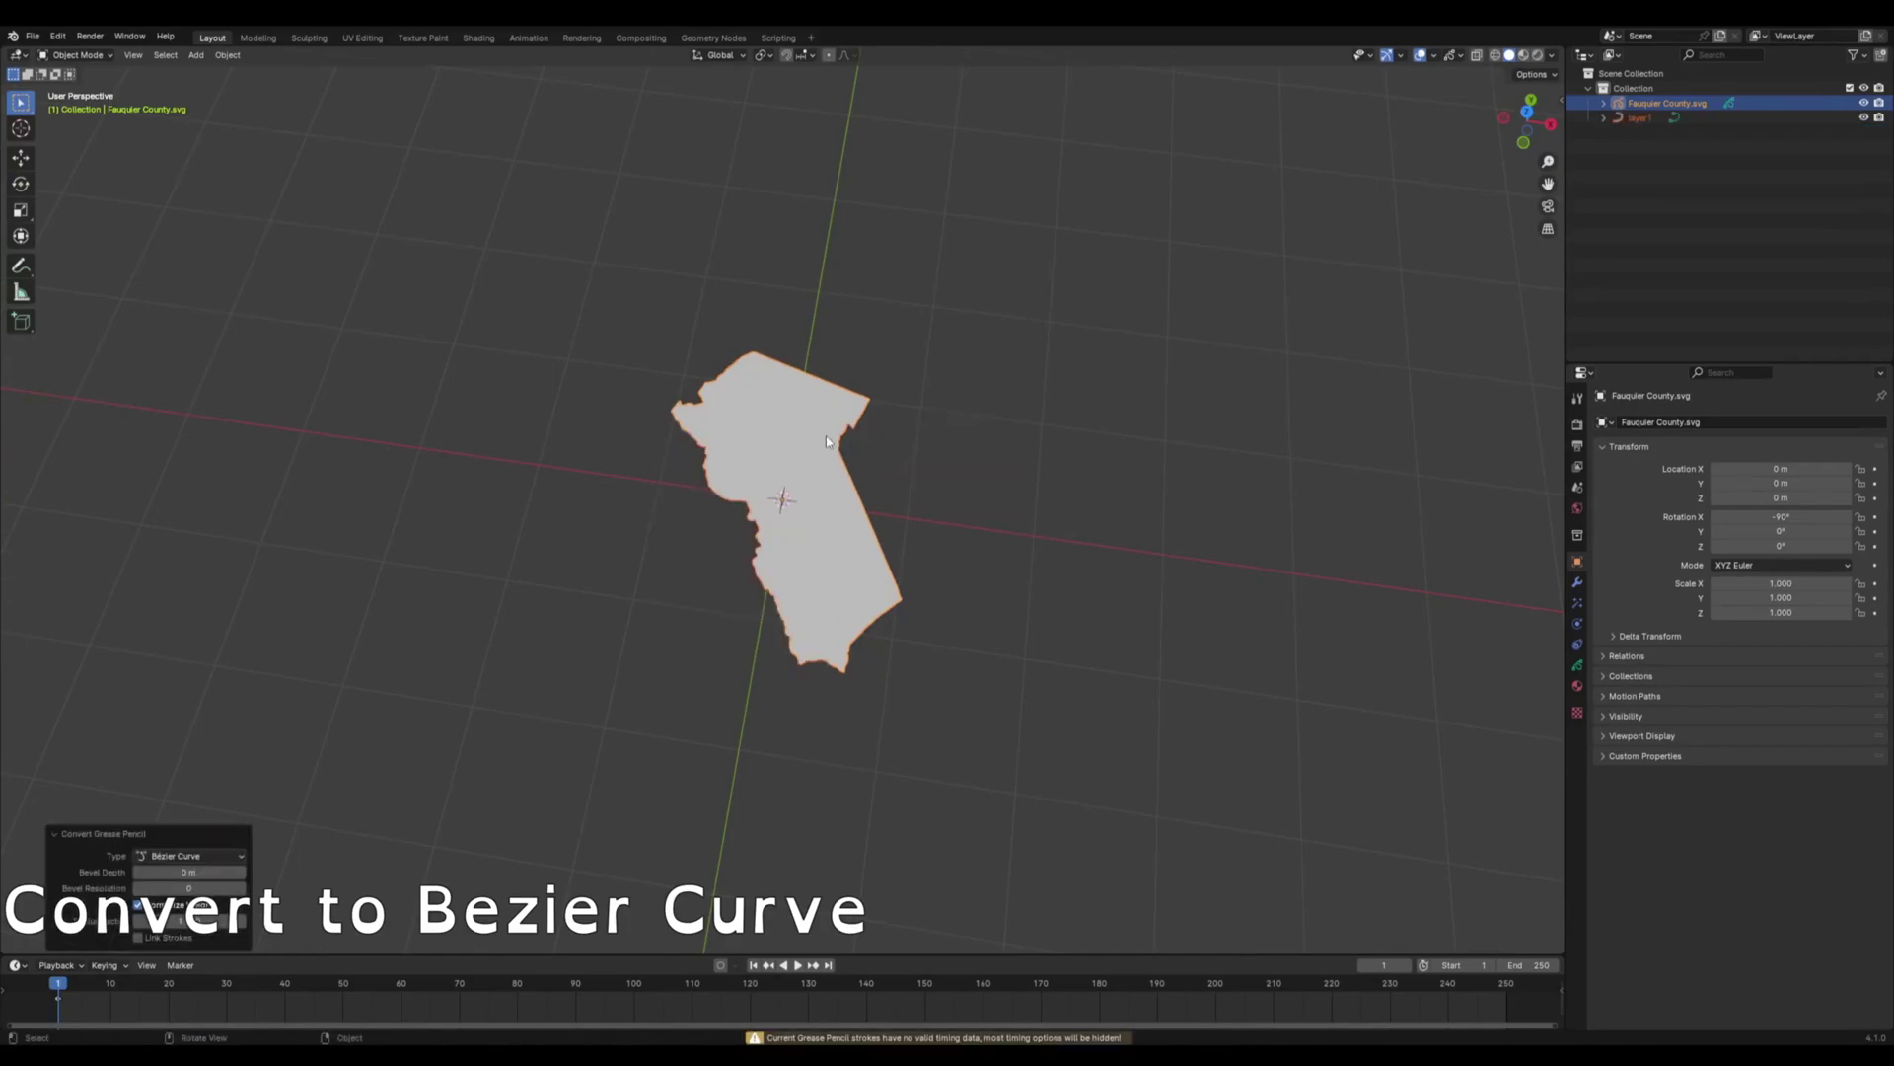
click(1863, 104)
click(1756, 117)
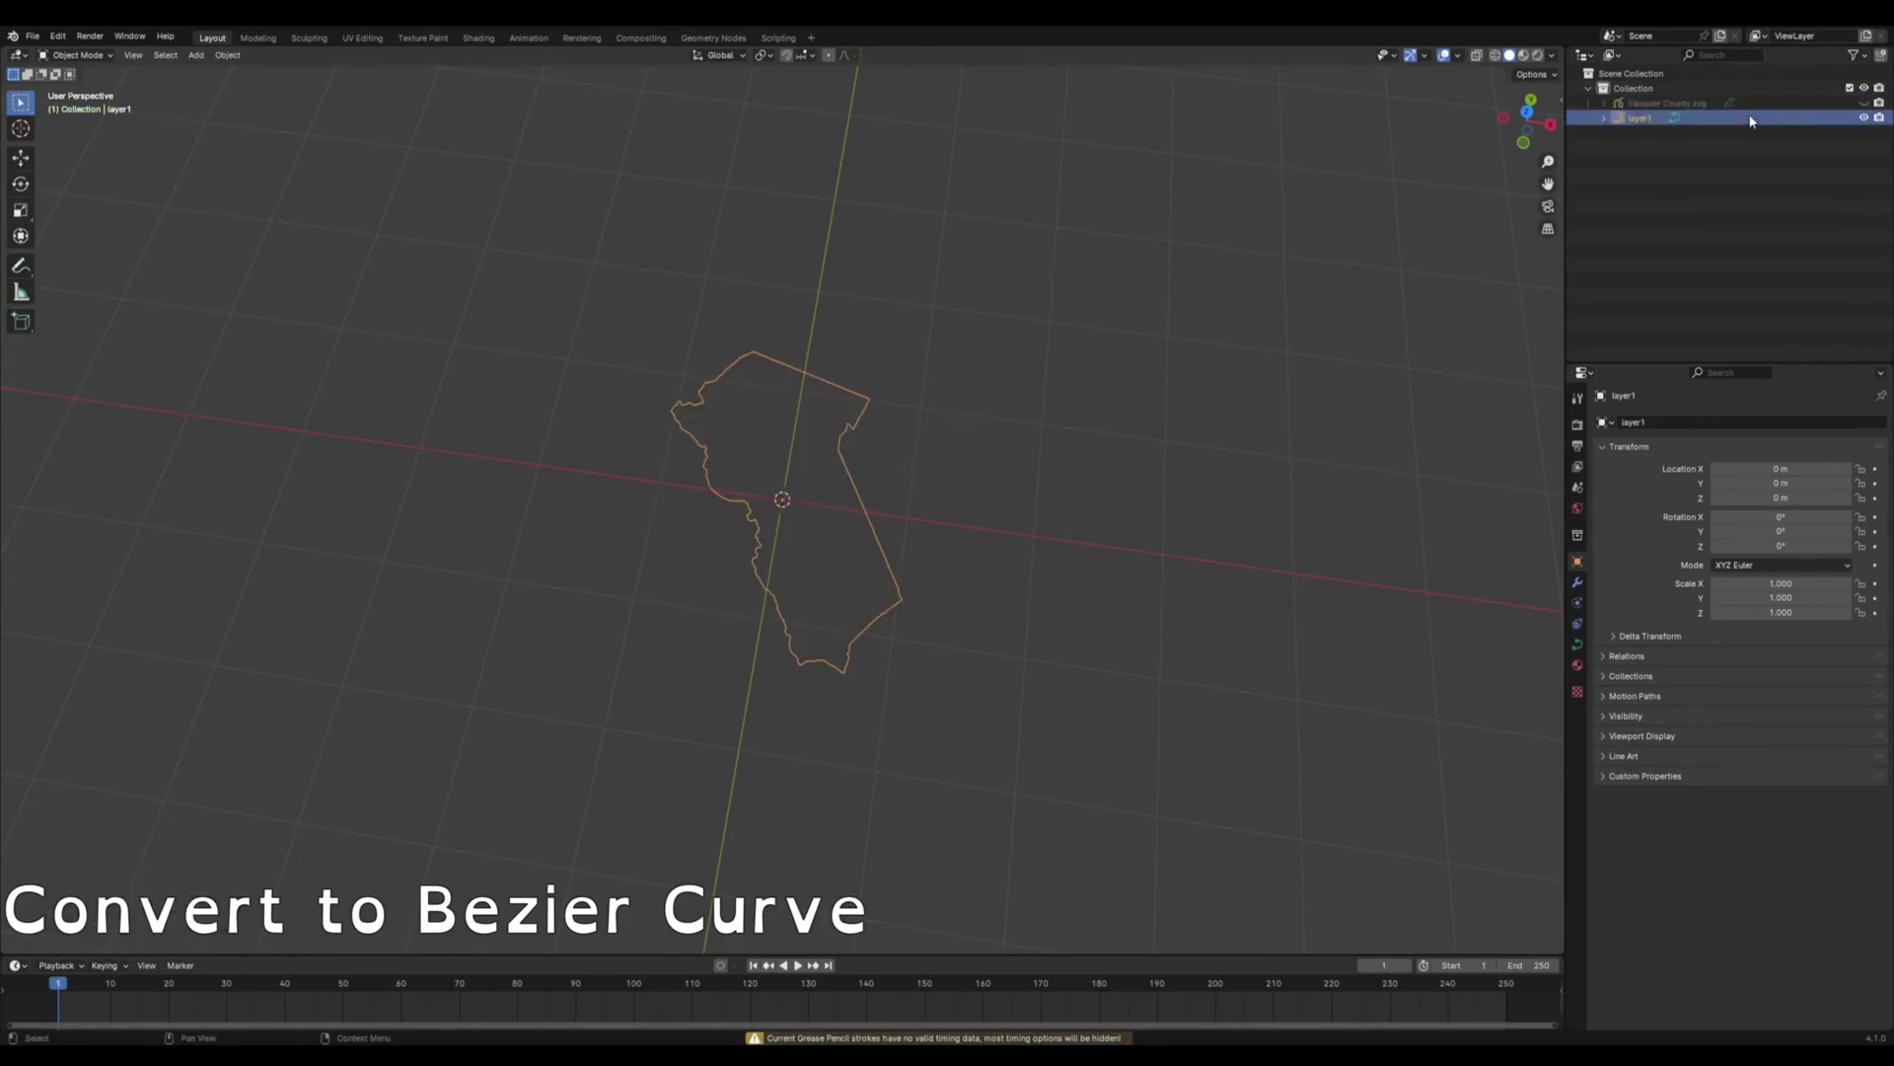
right_click(801, 424)
click(868, 440)
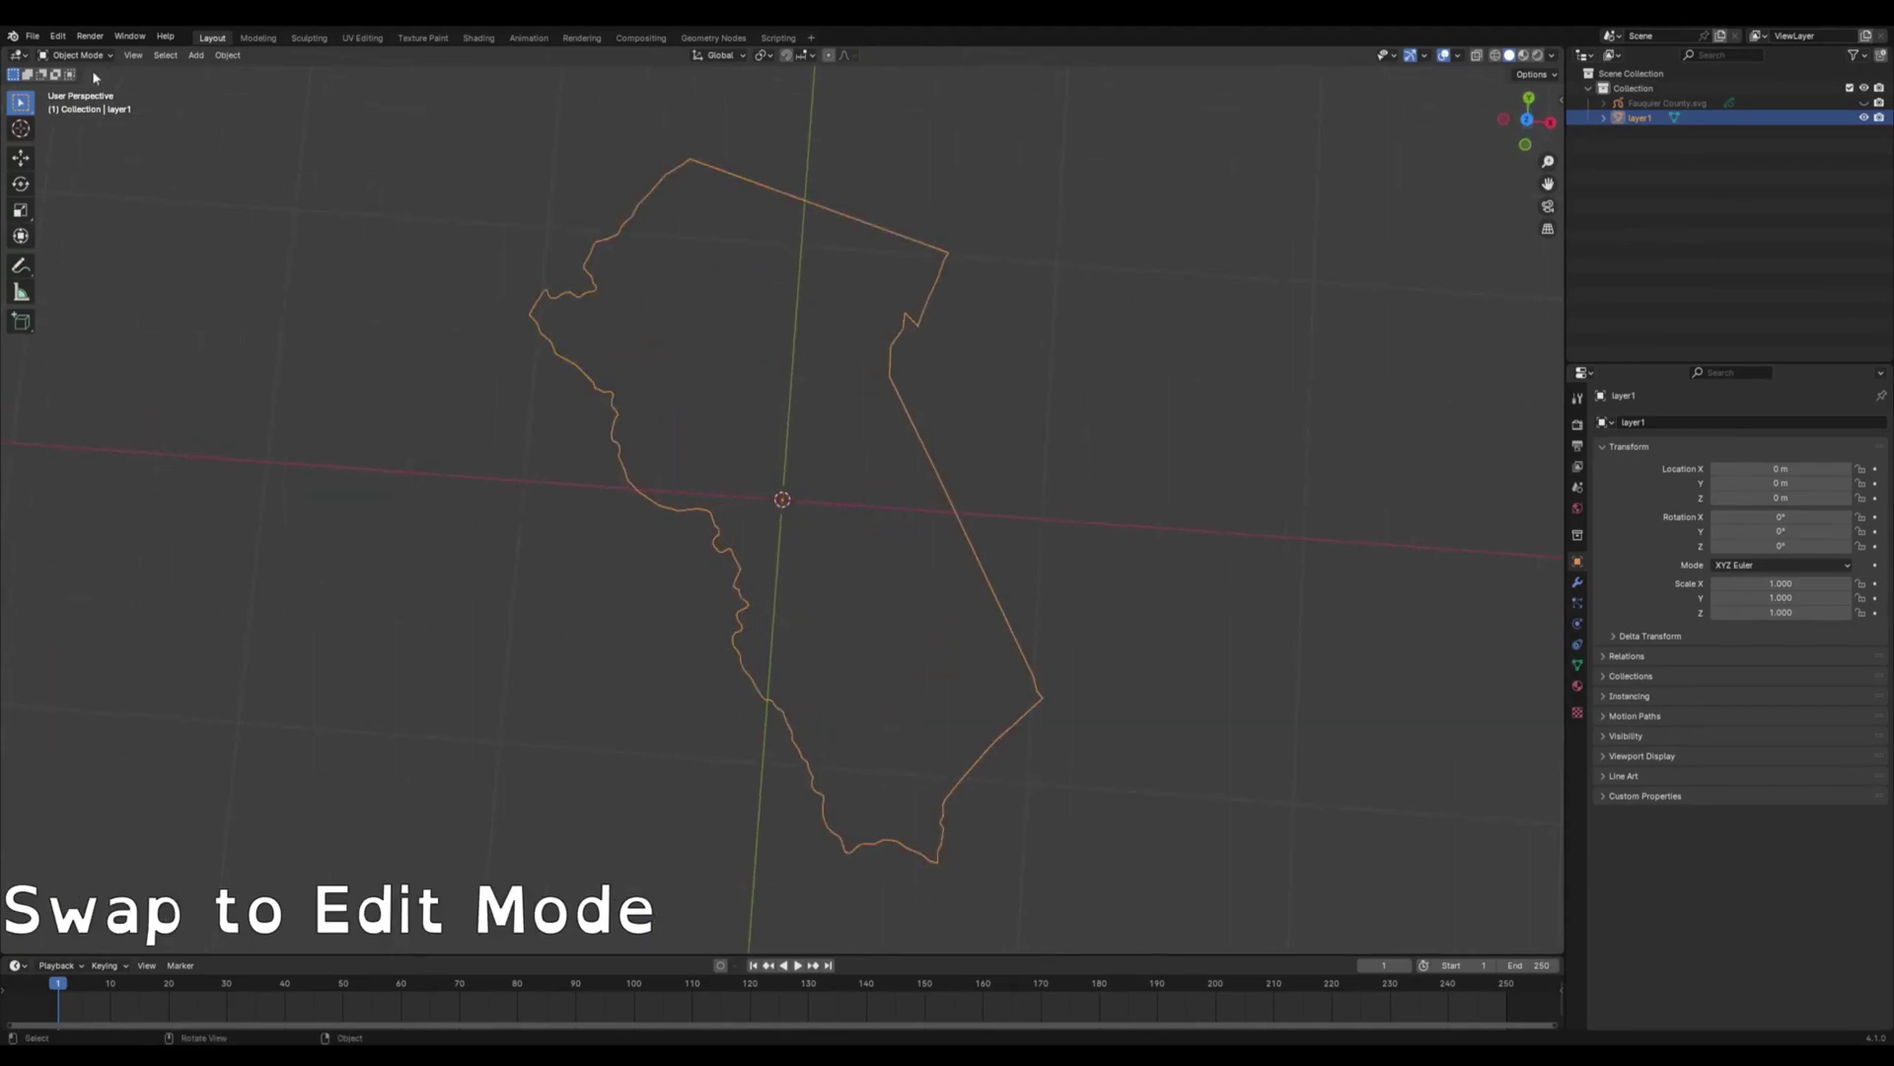
- In Edit Mode, merge all outline vertices by distance with a 0.05 m threshold
click(77, 55)
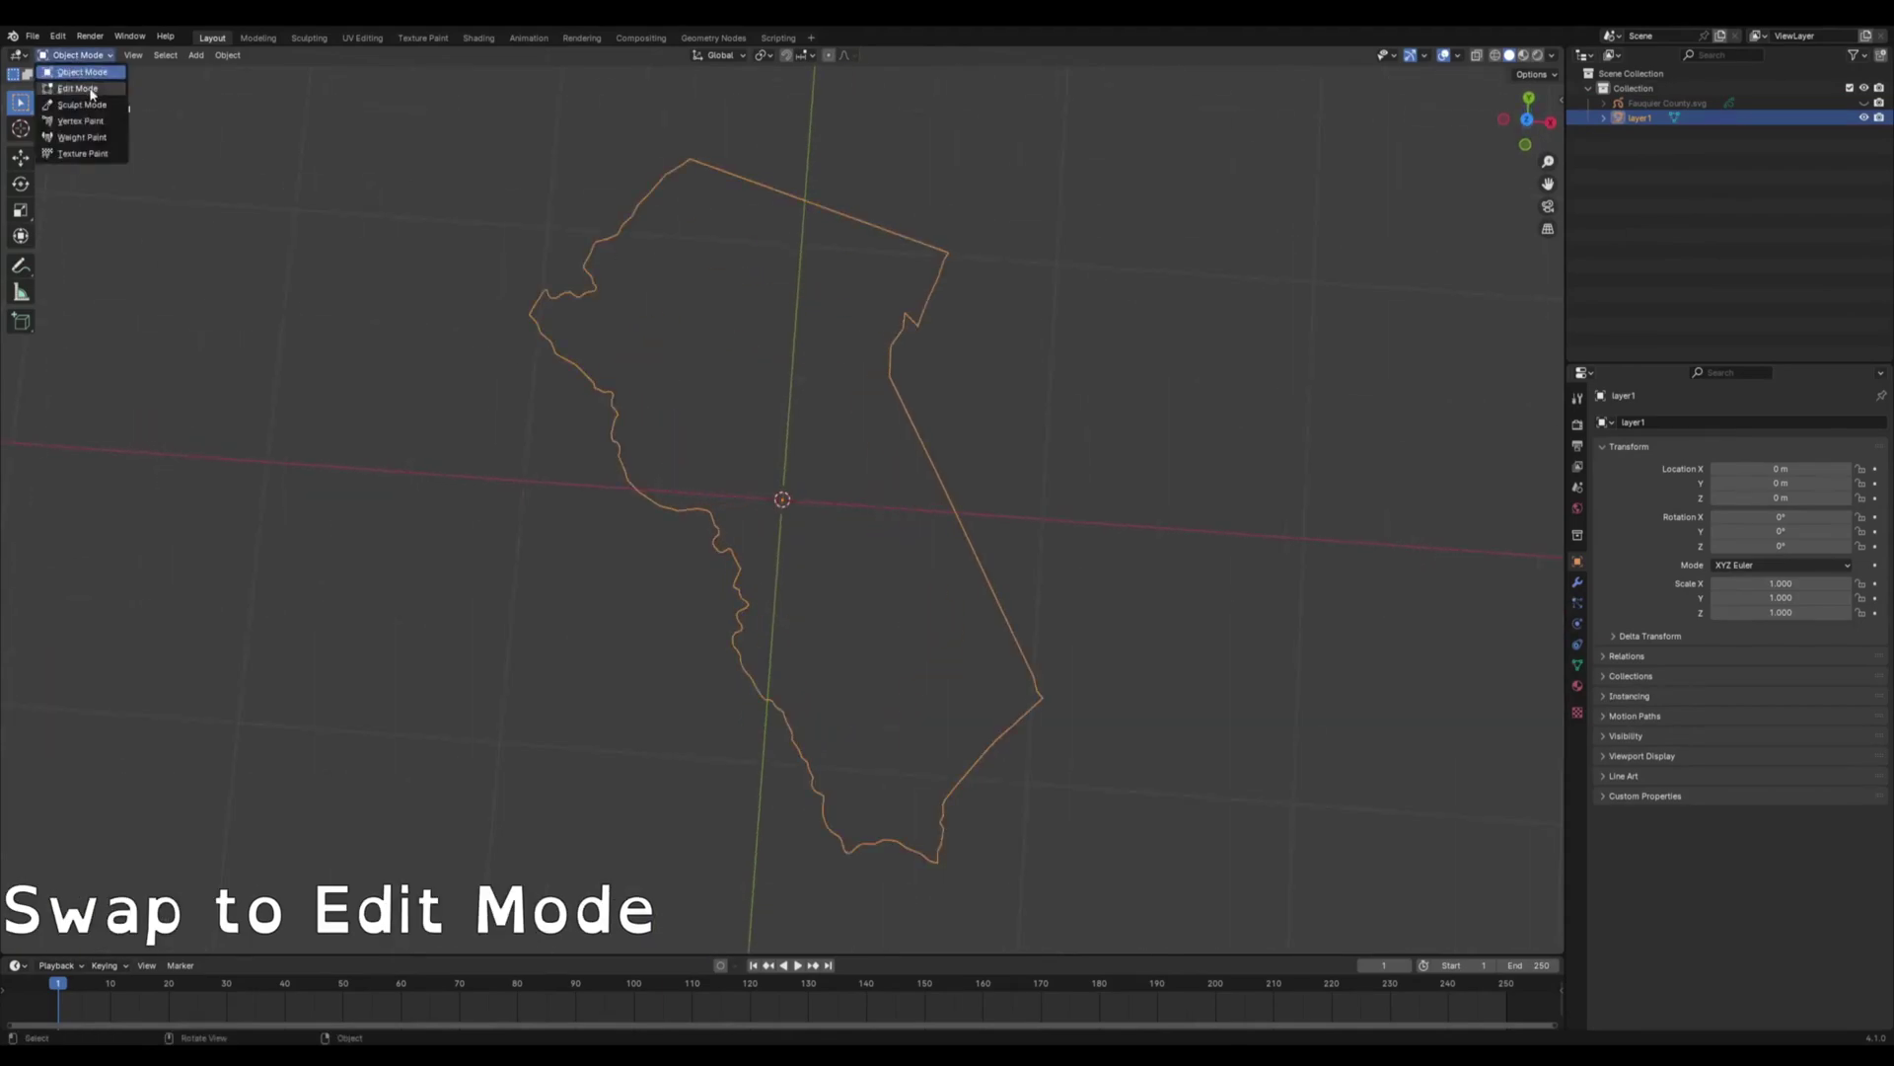
click(74, 91)
key(a)
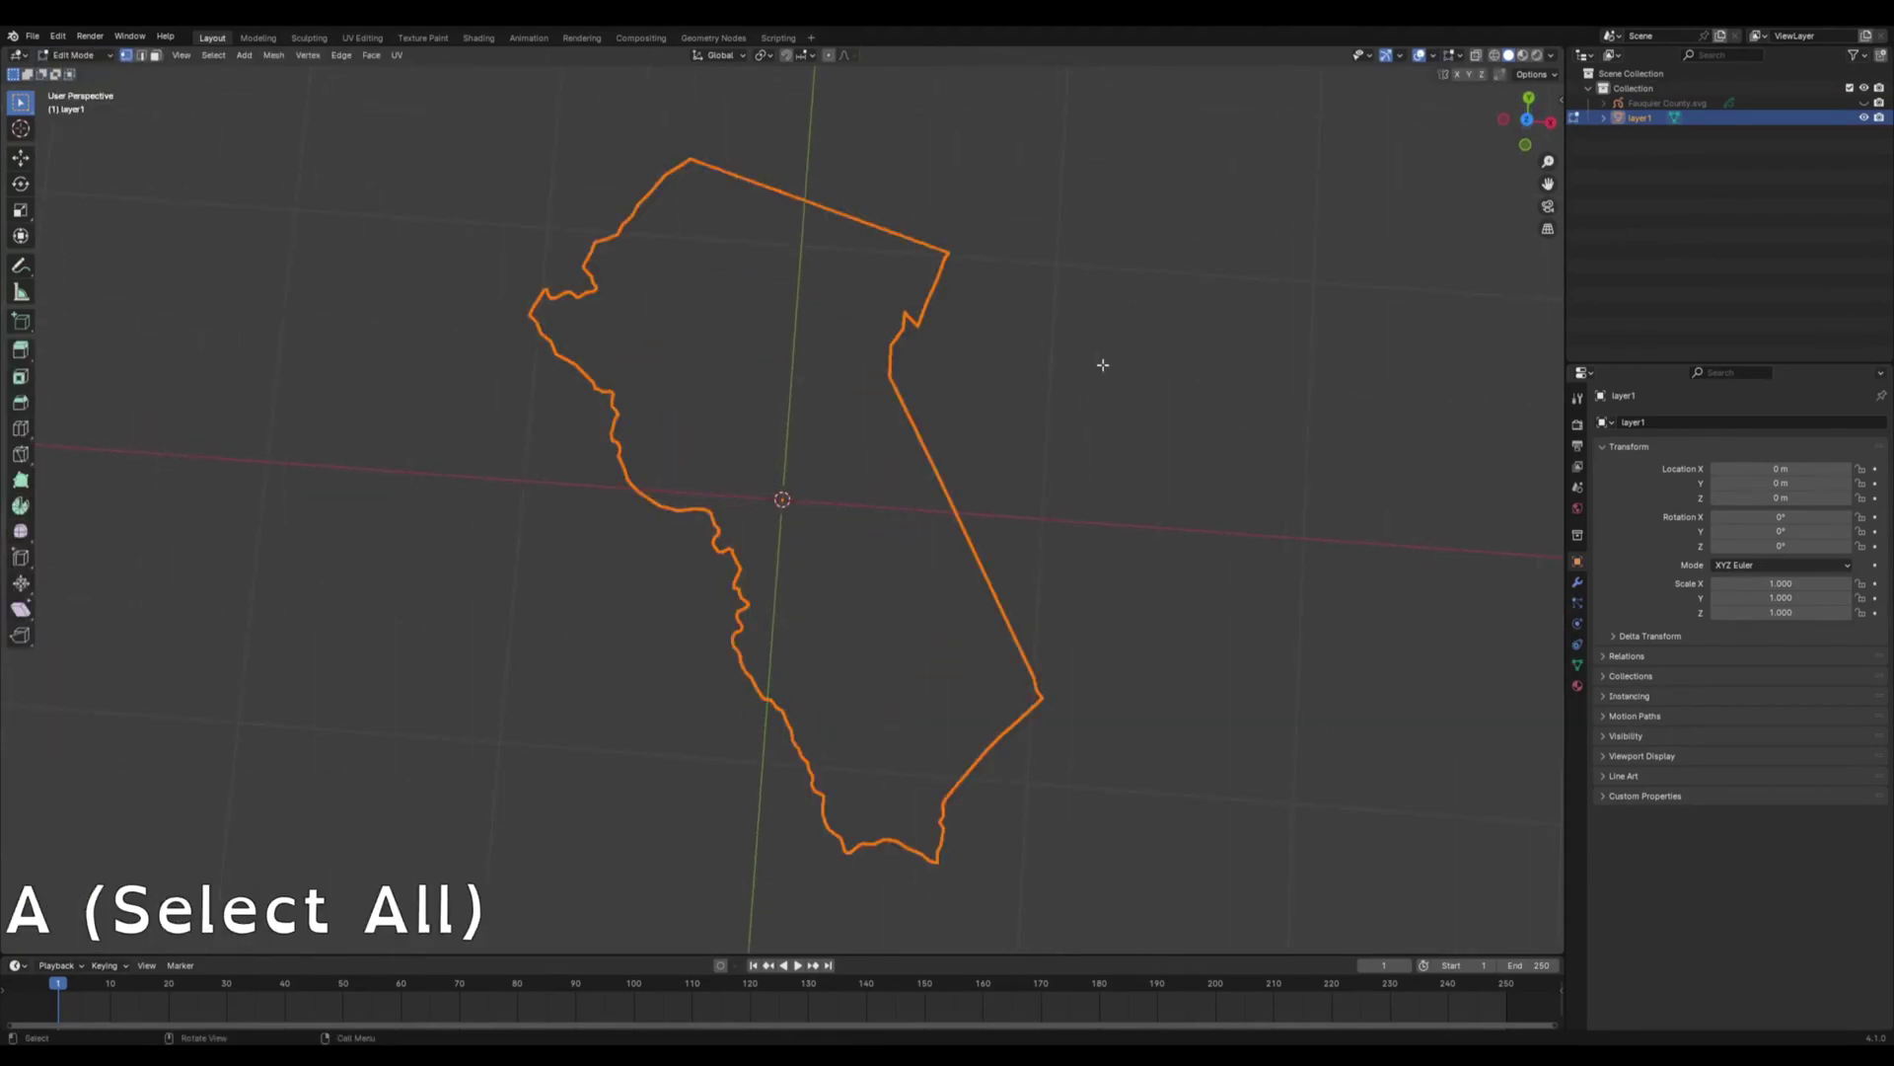
key(m)
click(393, 375)
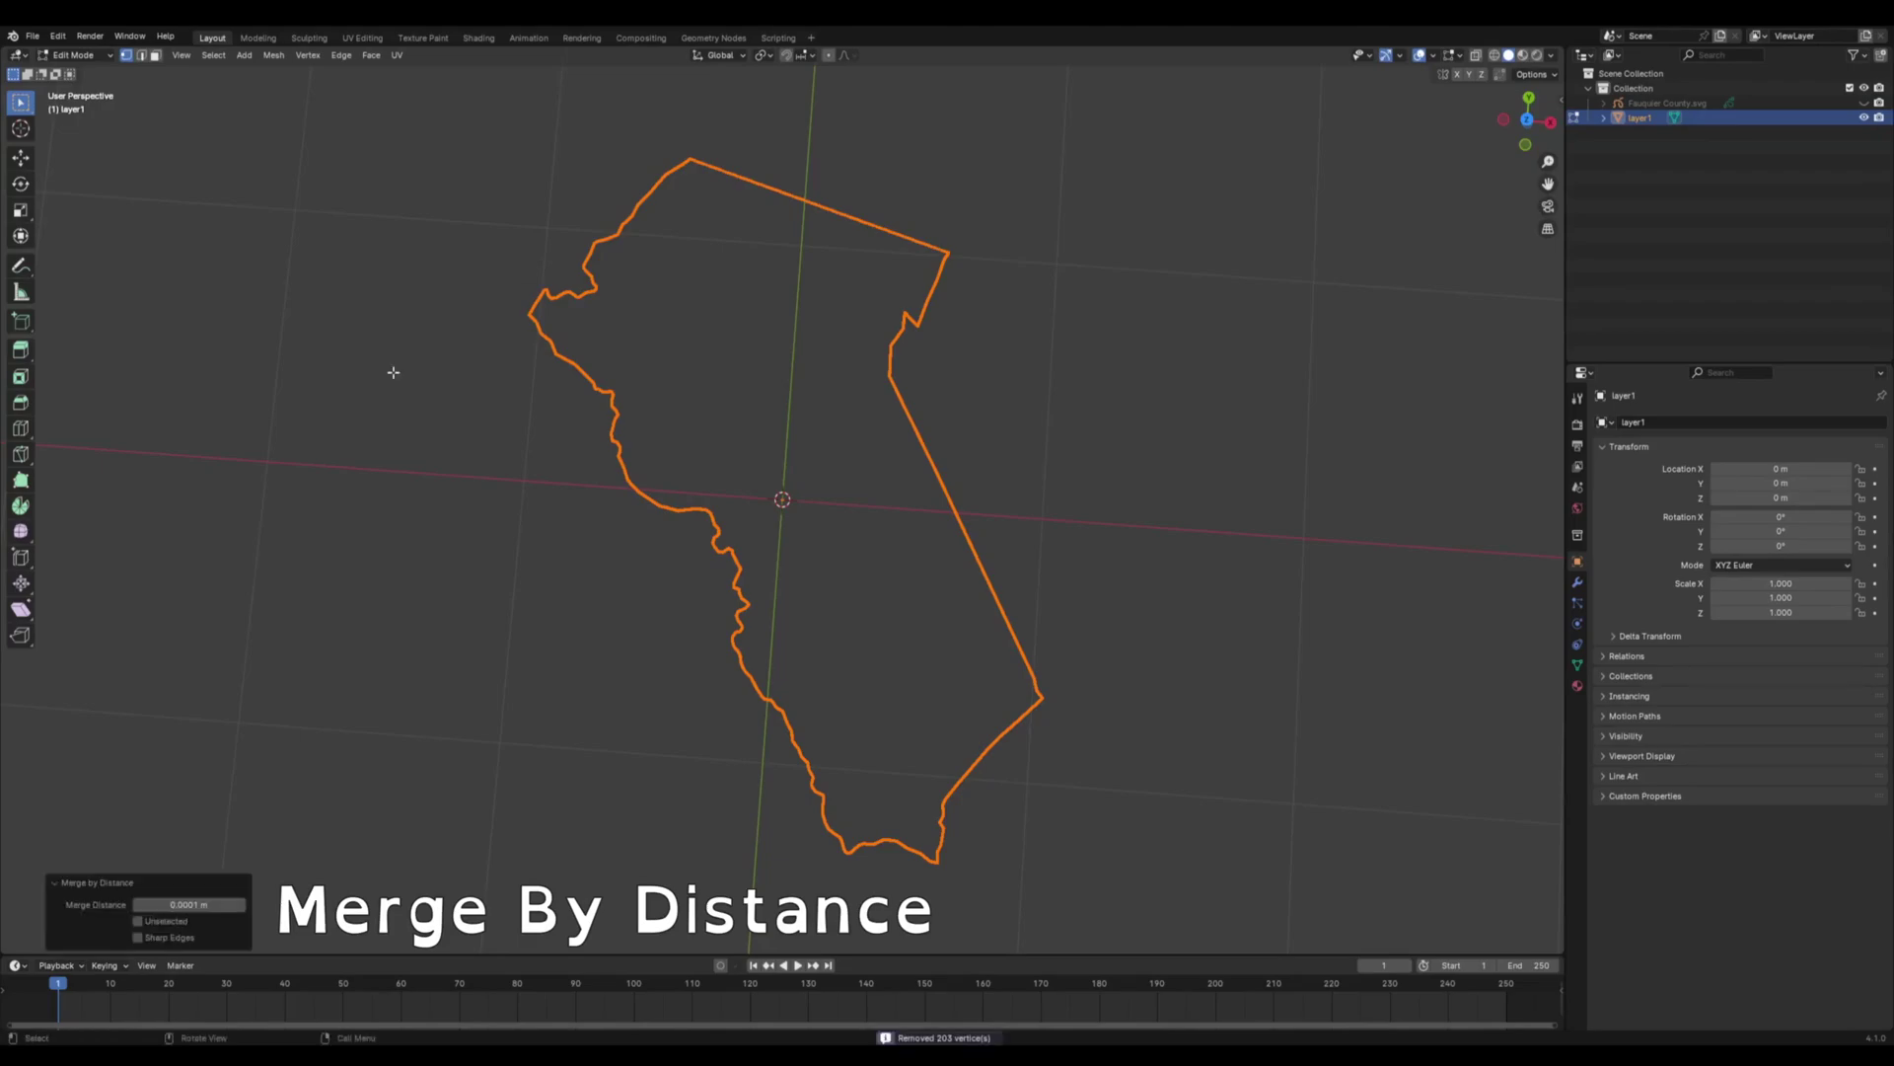
double_click(190, 903)
text(0.05)
key(Return)
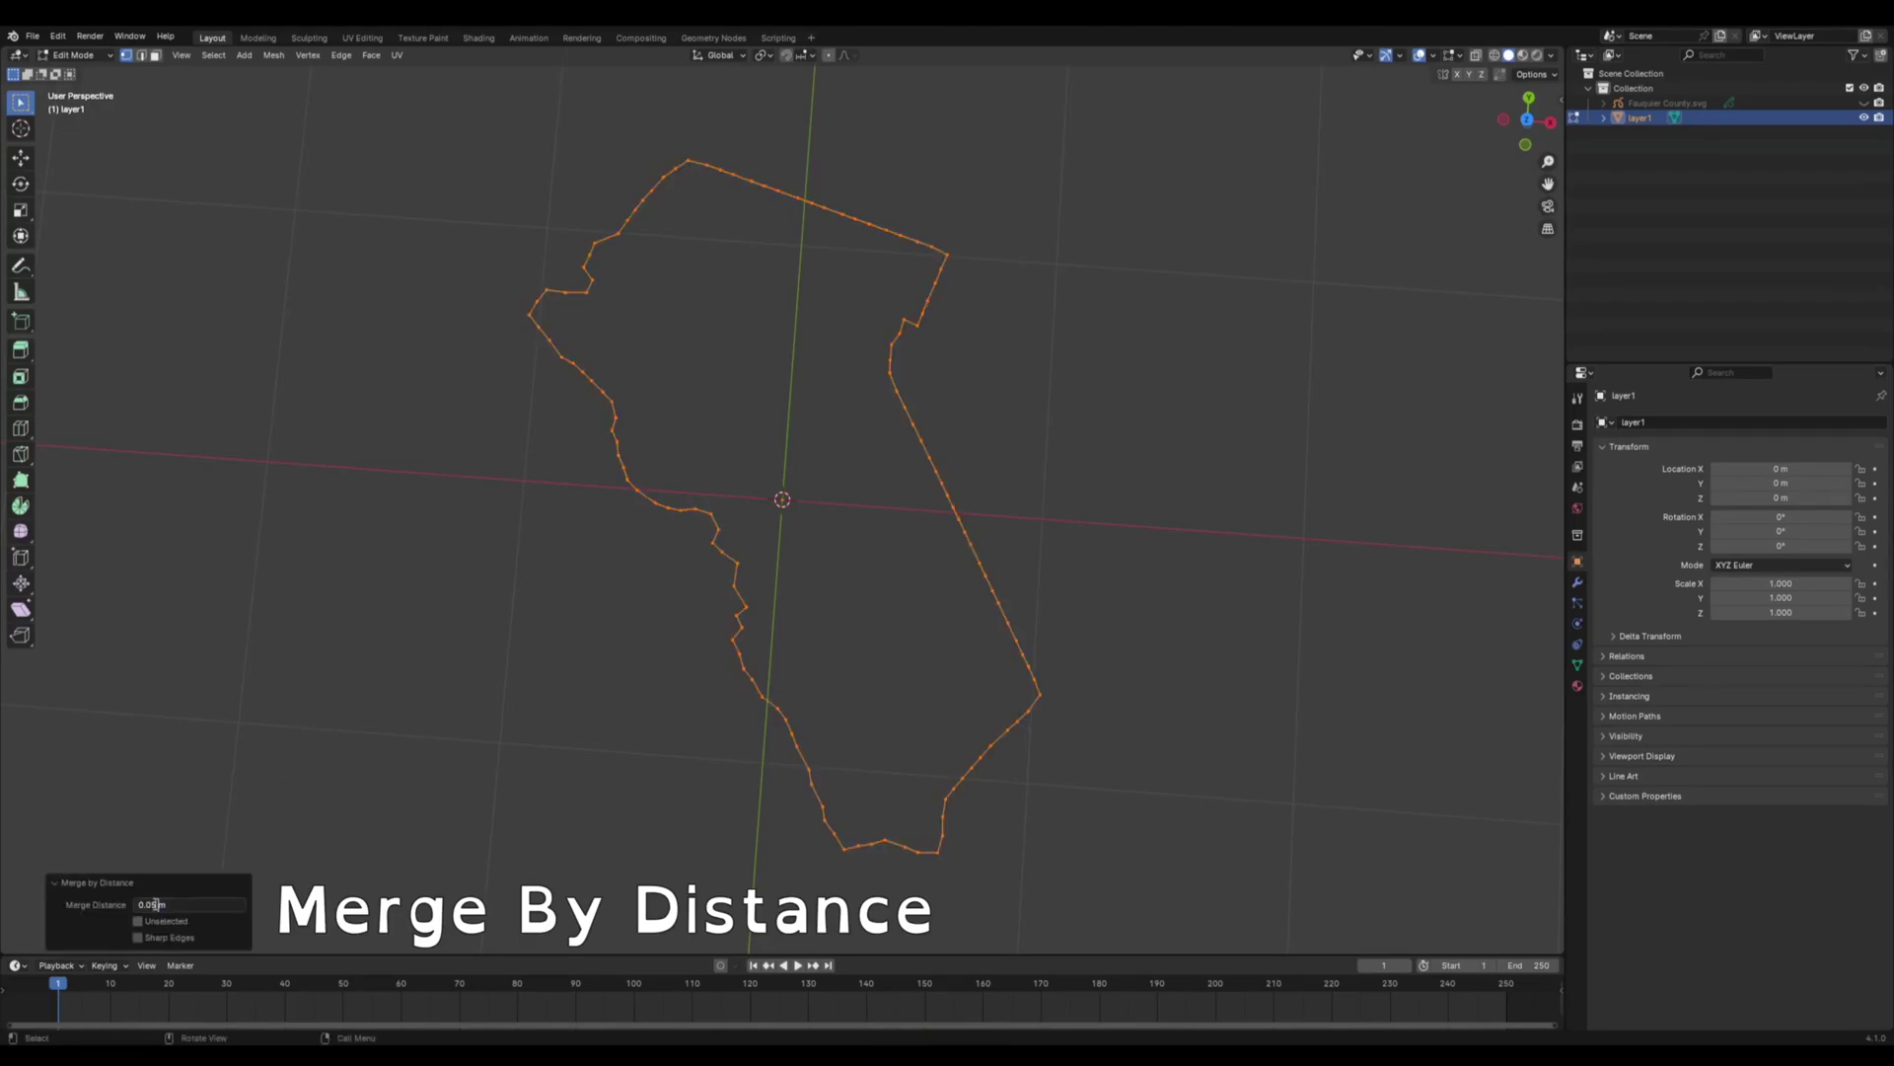
- Deselect and zoom in to inspect the merged outline, then return to Object Mode
click(820, 588)
scroll(849, 552, up, 5)
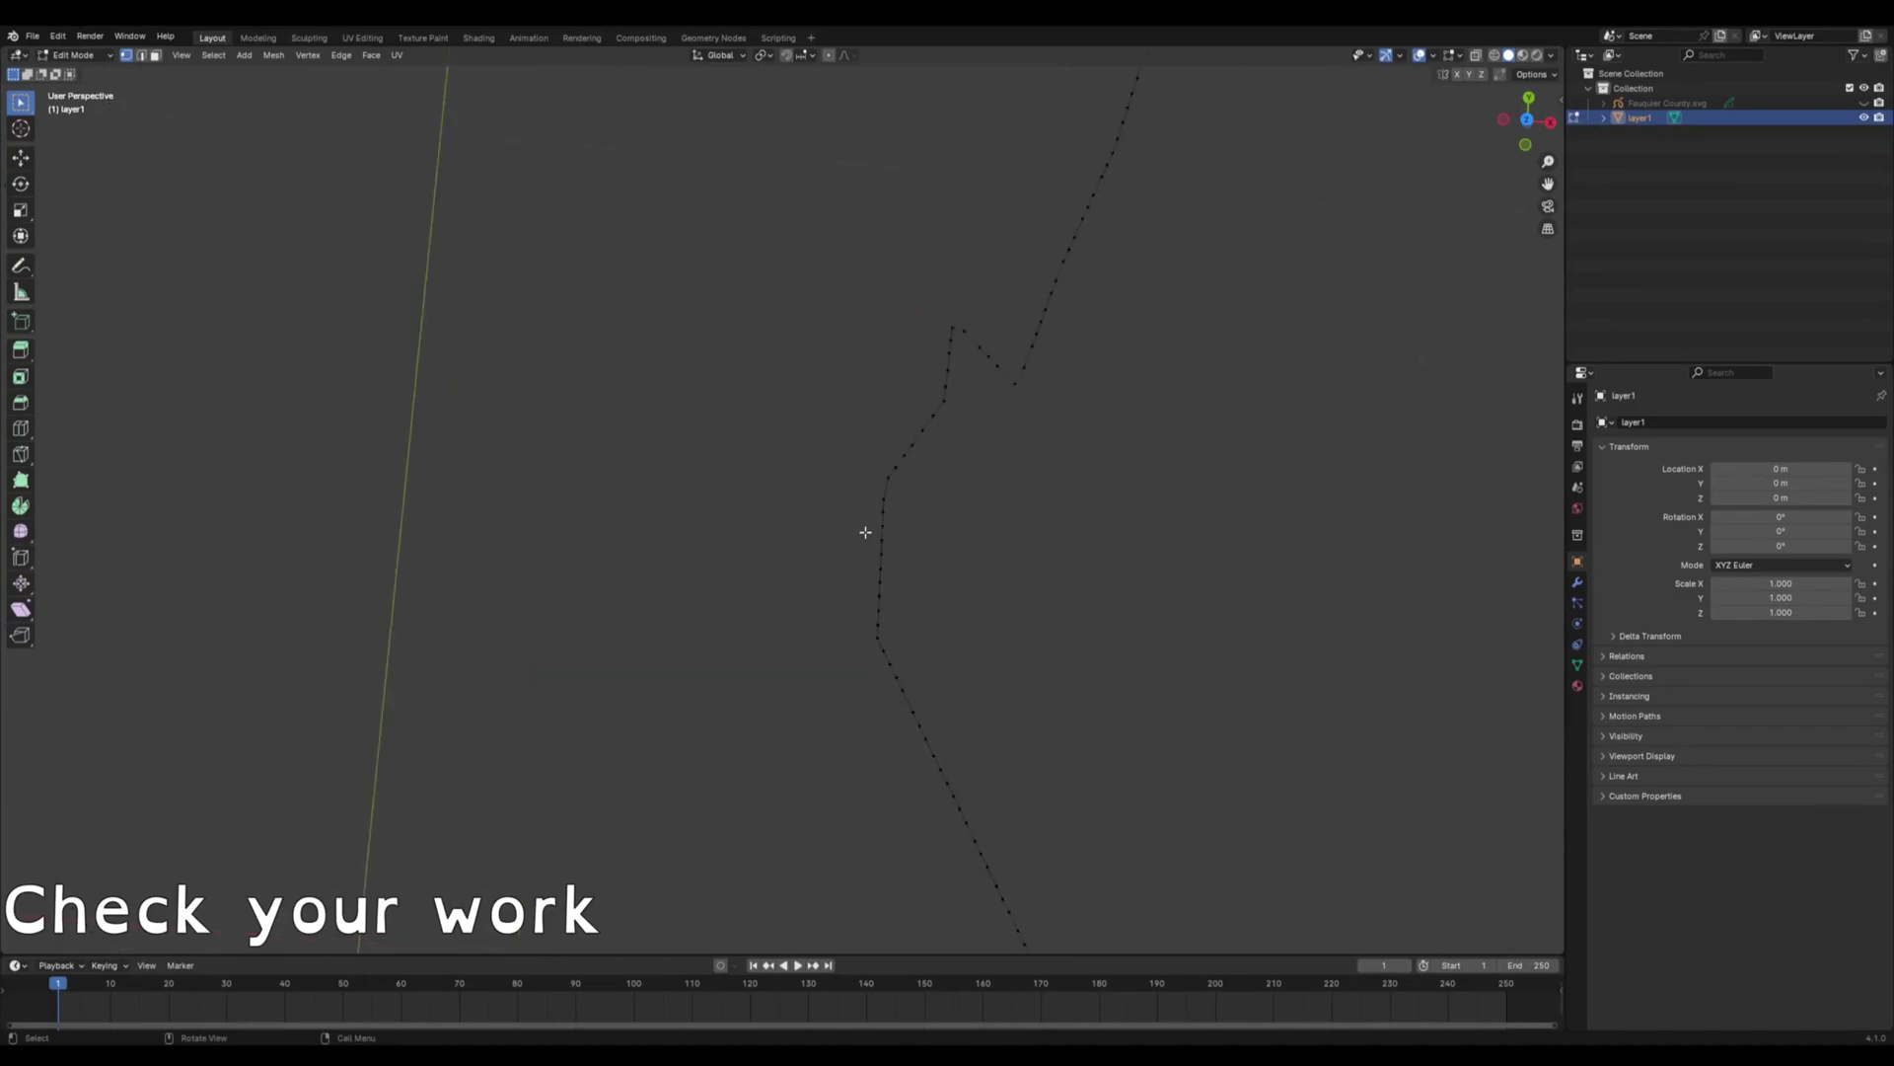
scroll(1103, 607, up, 3)
scroll(902, 305, down, 5)
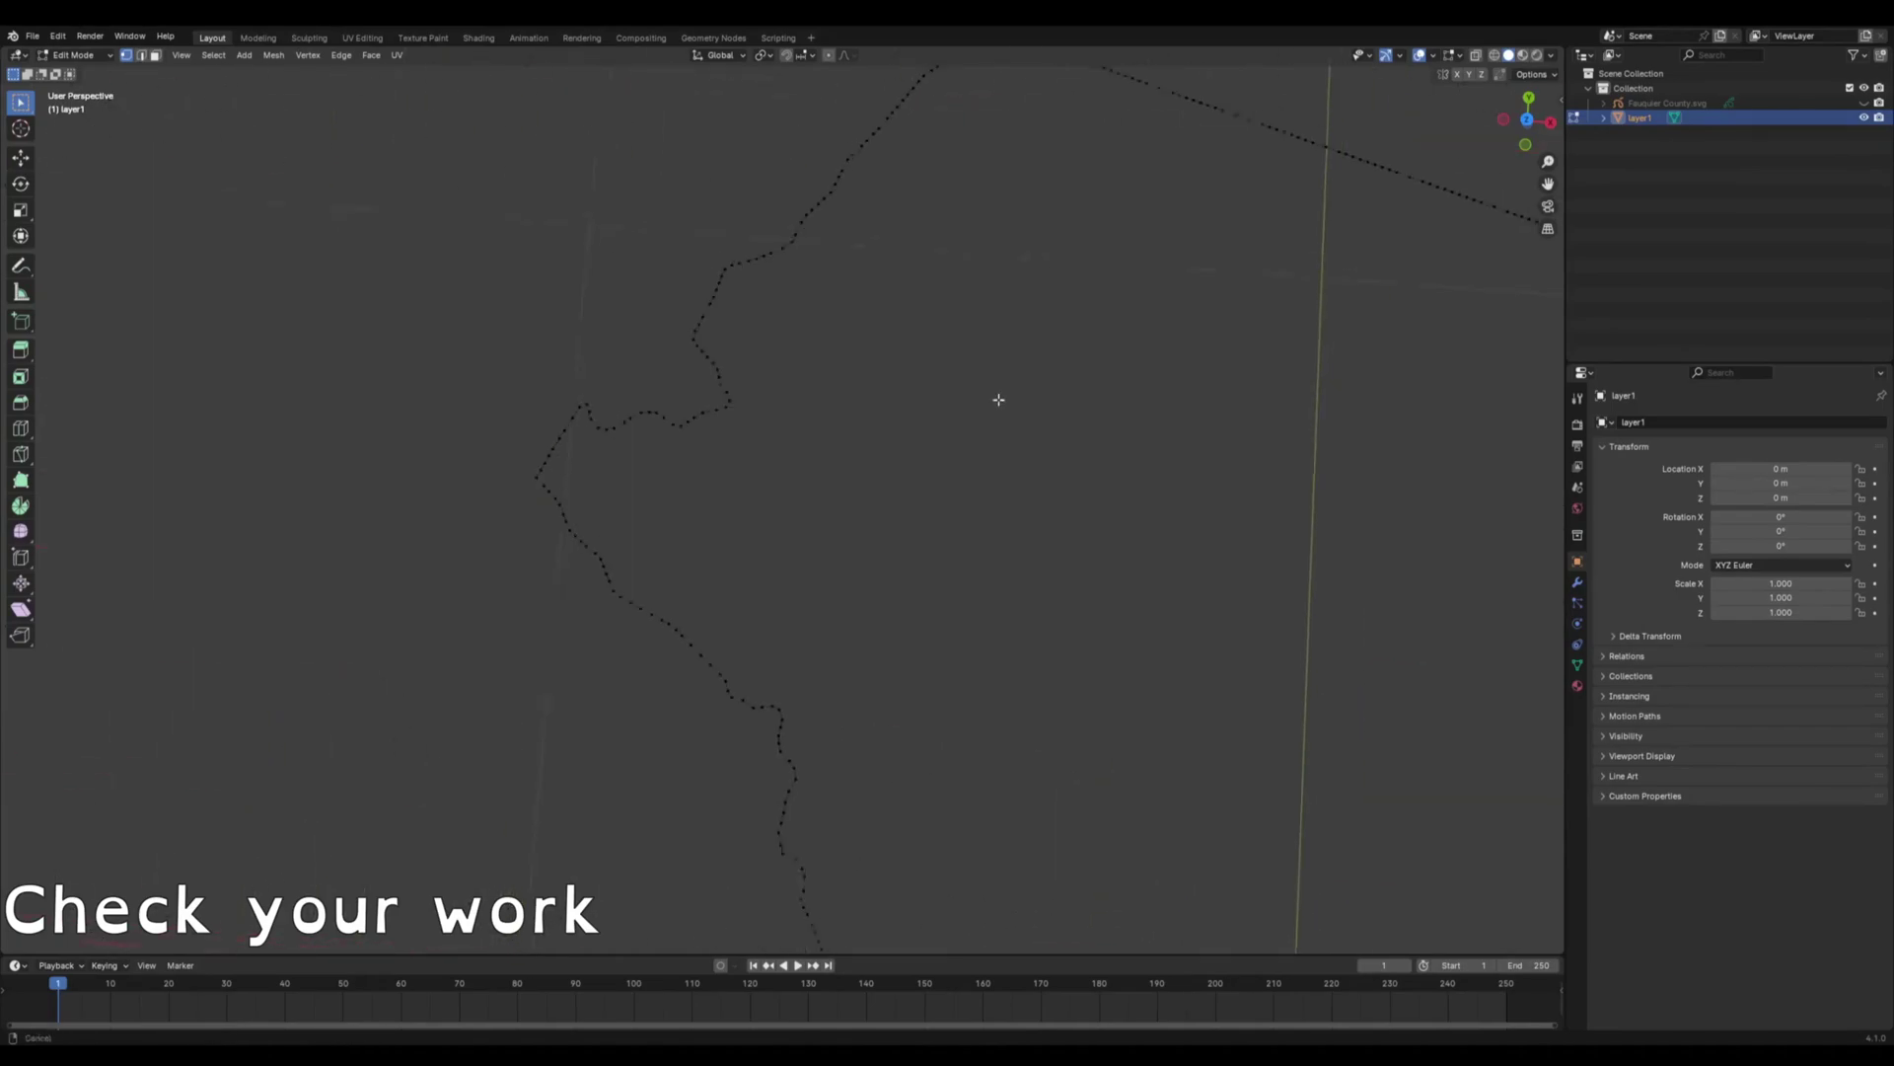
scroll(955, 266, down, 2)
scroll(955, 266, down, 2)
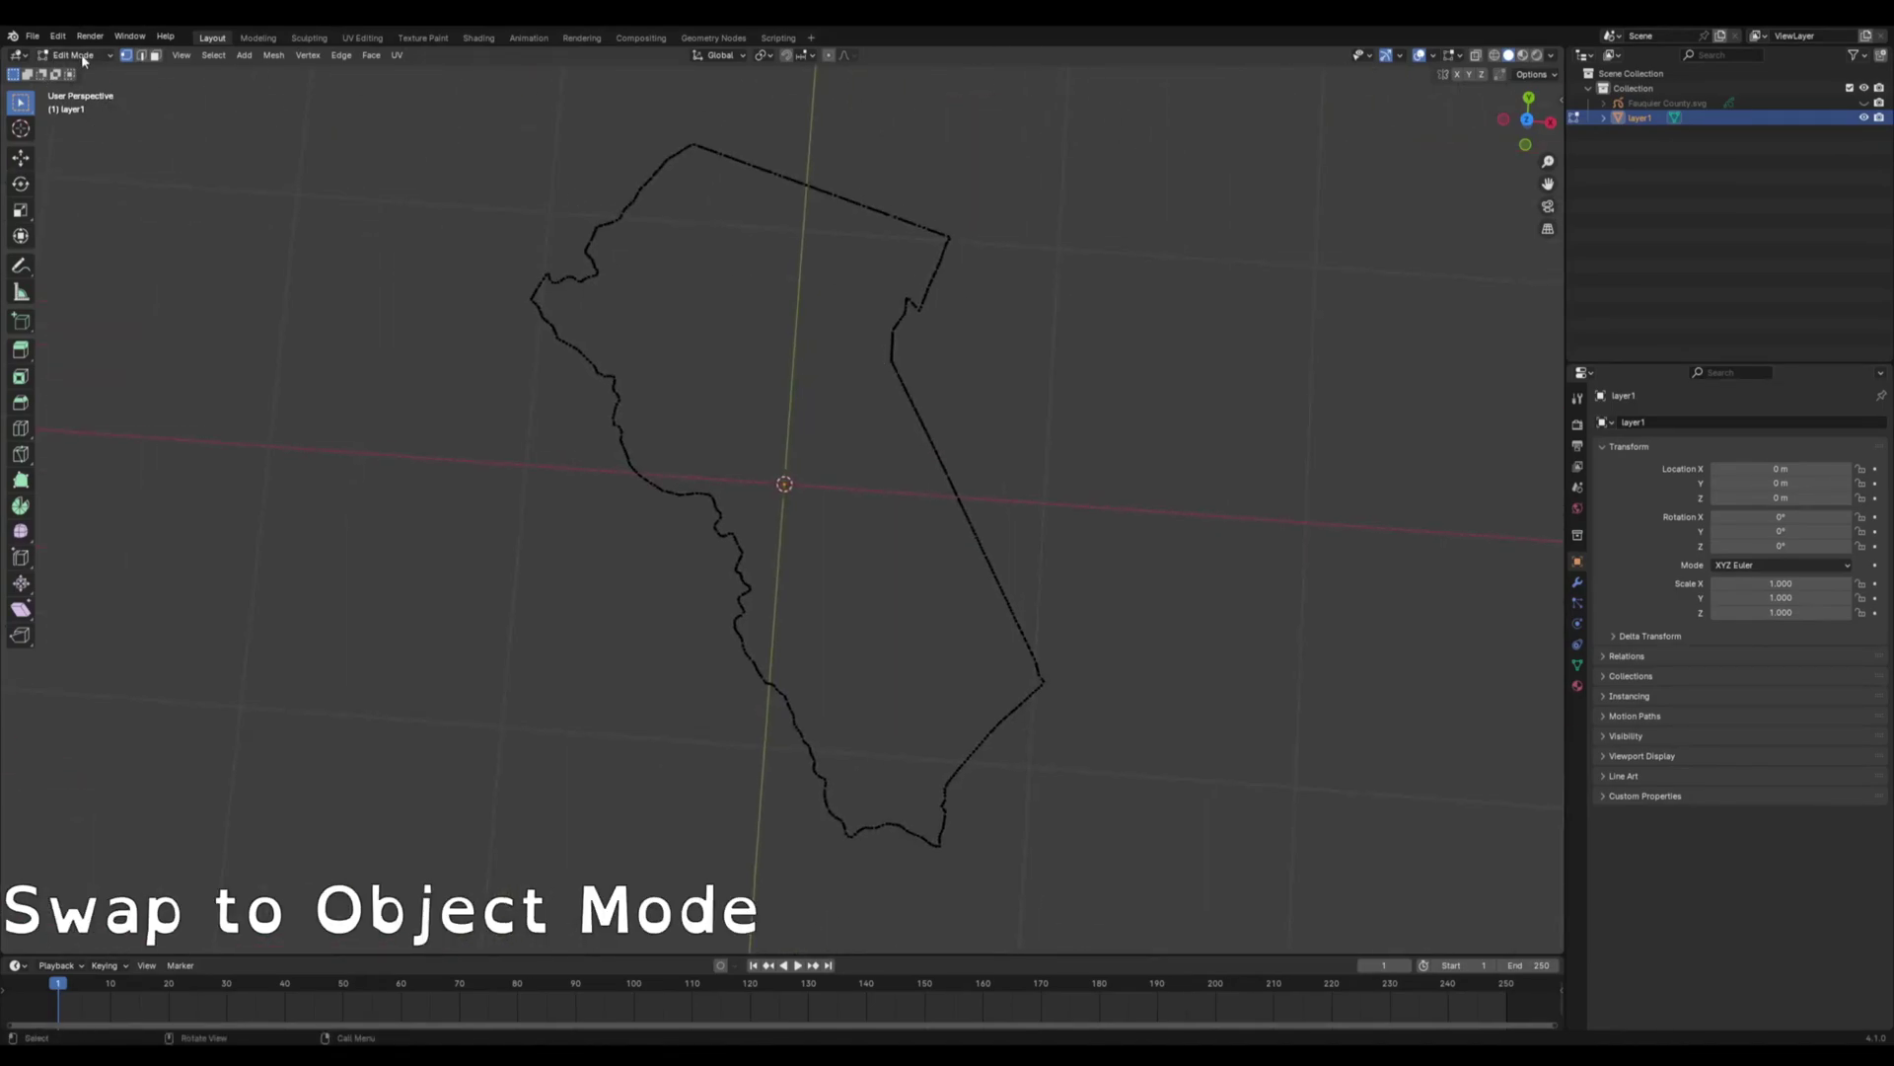
click(84, 60)
- Convert the county outline mesh back into a curve and deselect it
right_click(848, 345)
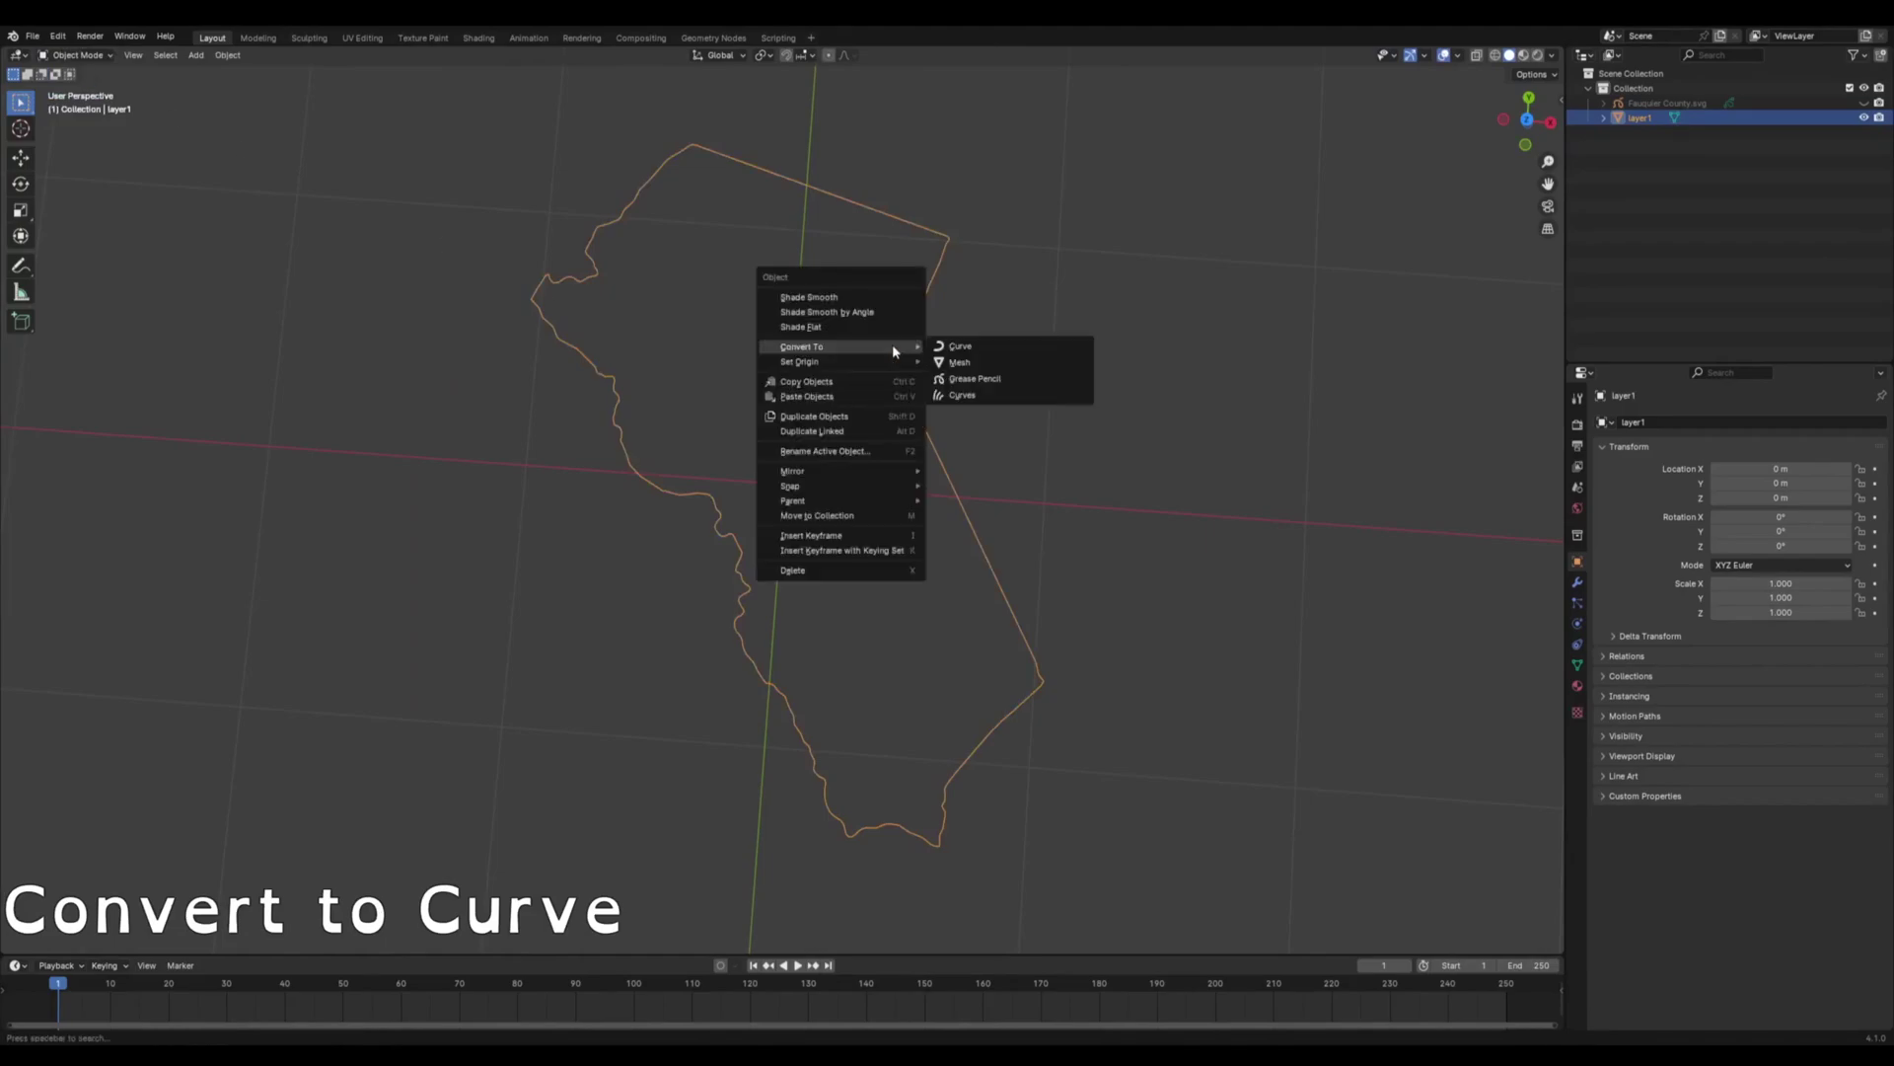
click(960, 347)
click(178, 182)
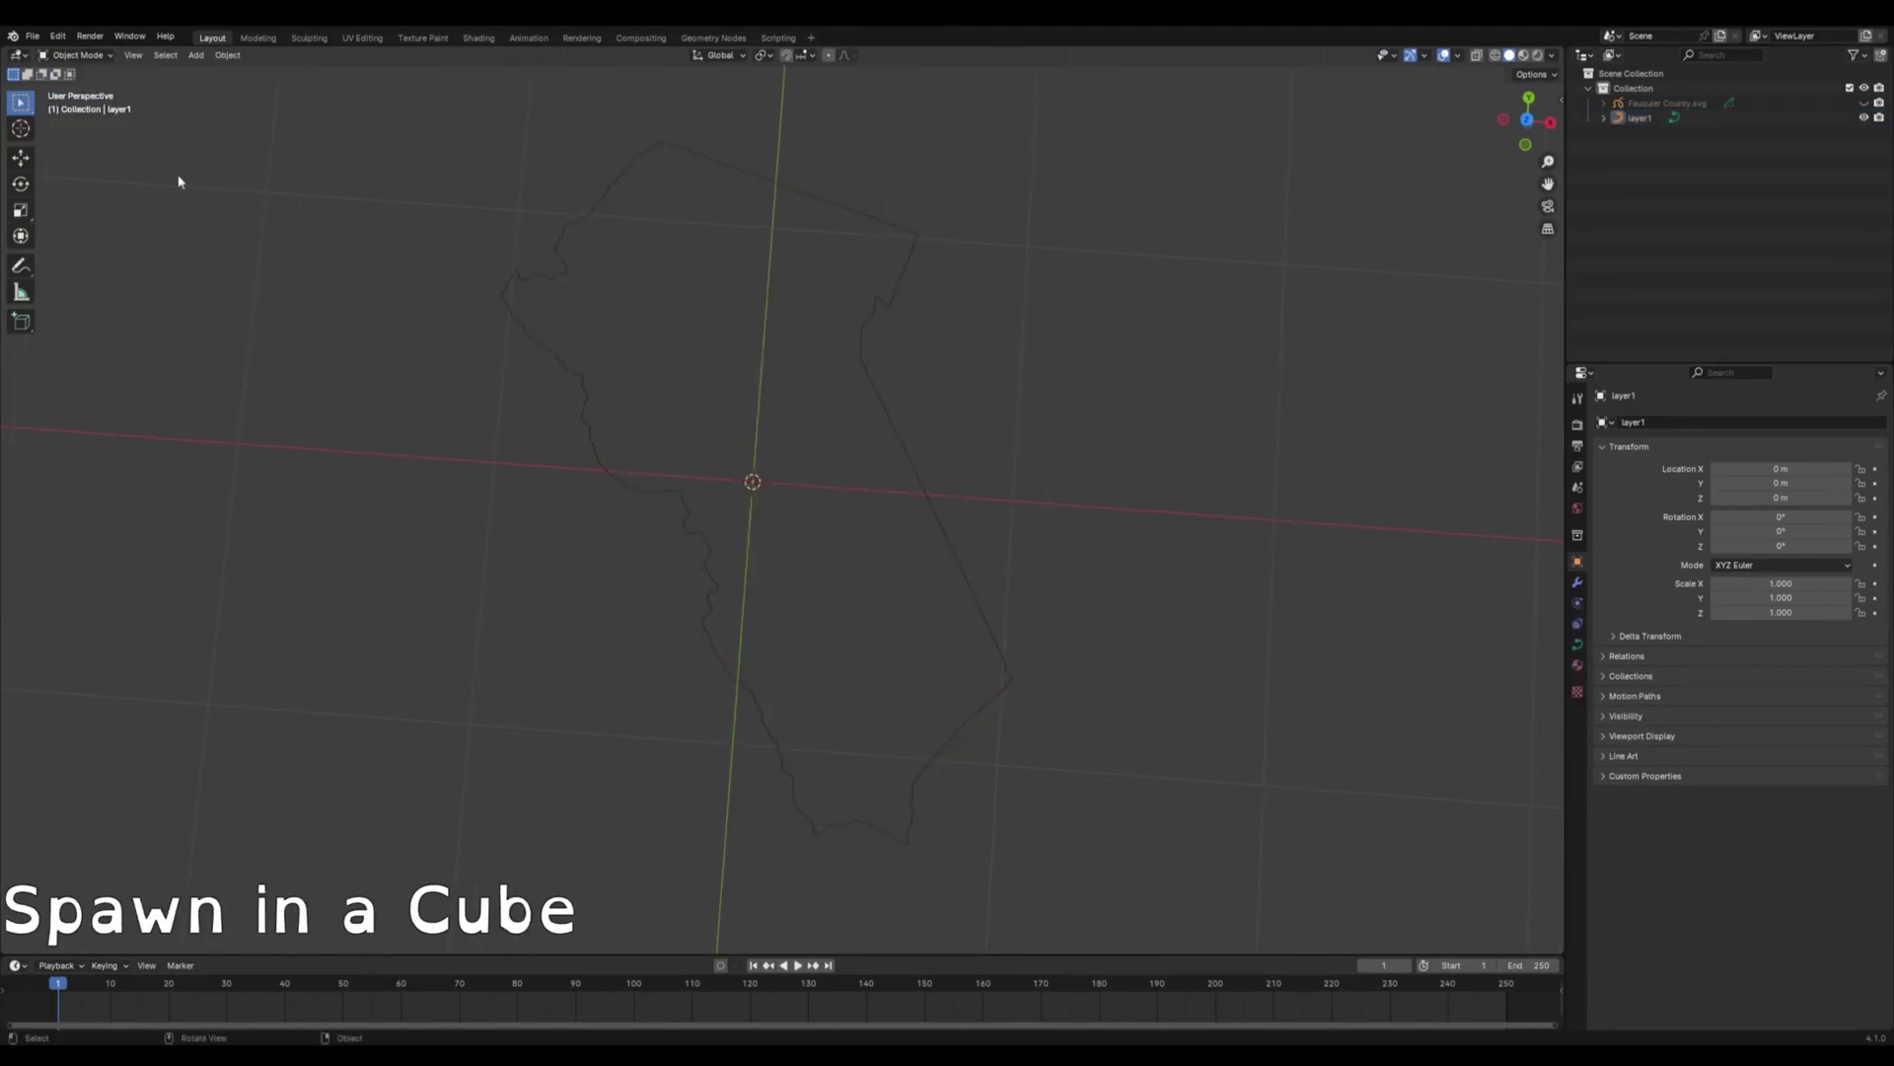
- Add a 2 m cube at the origin and view it in perspective
click(197, 56)
mouse_move(217, 71)
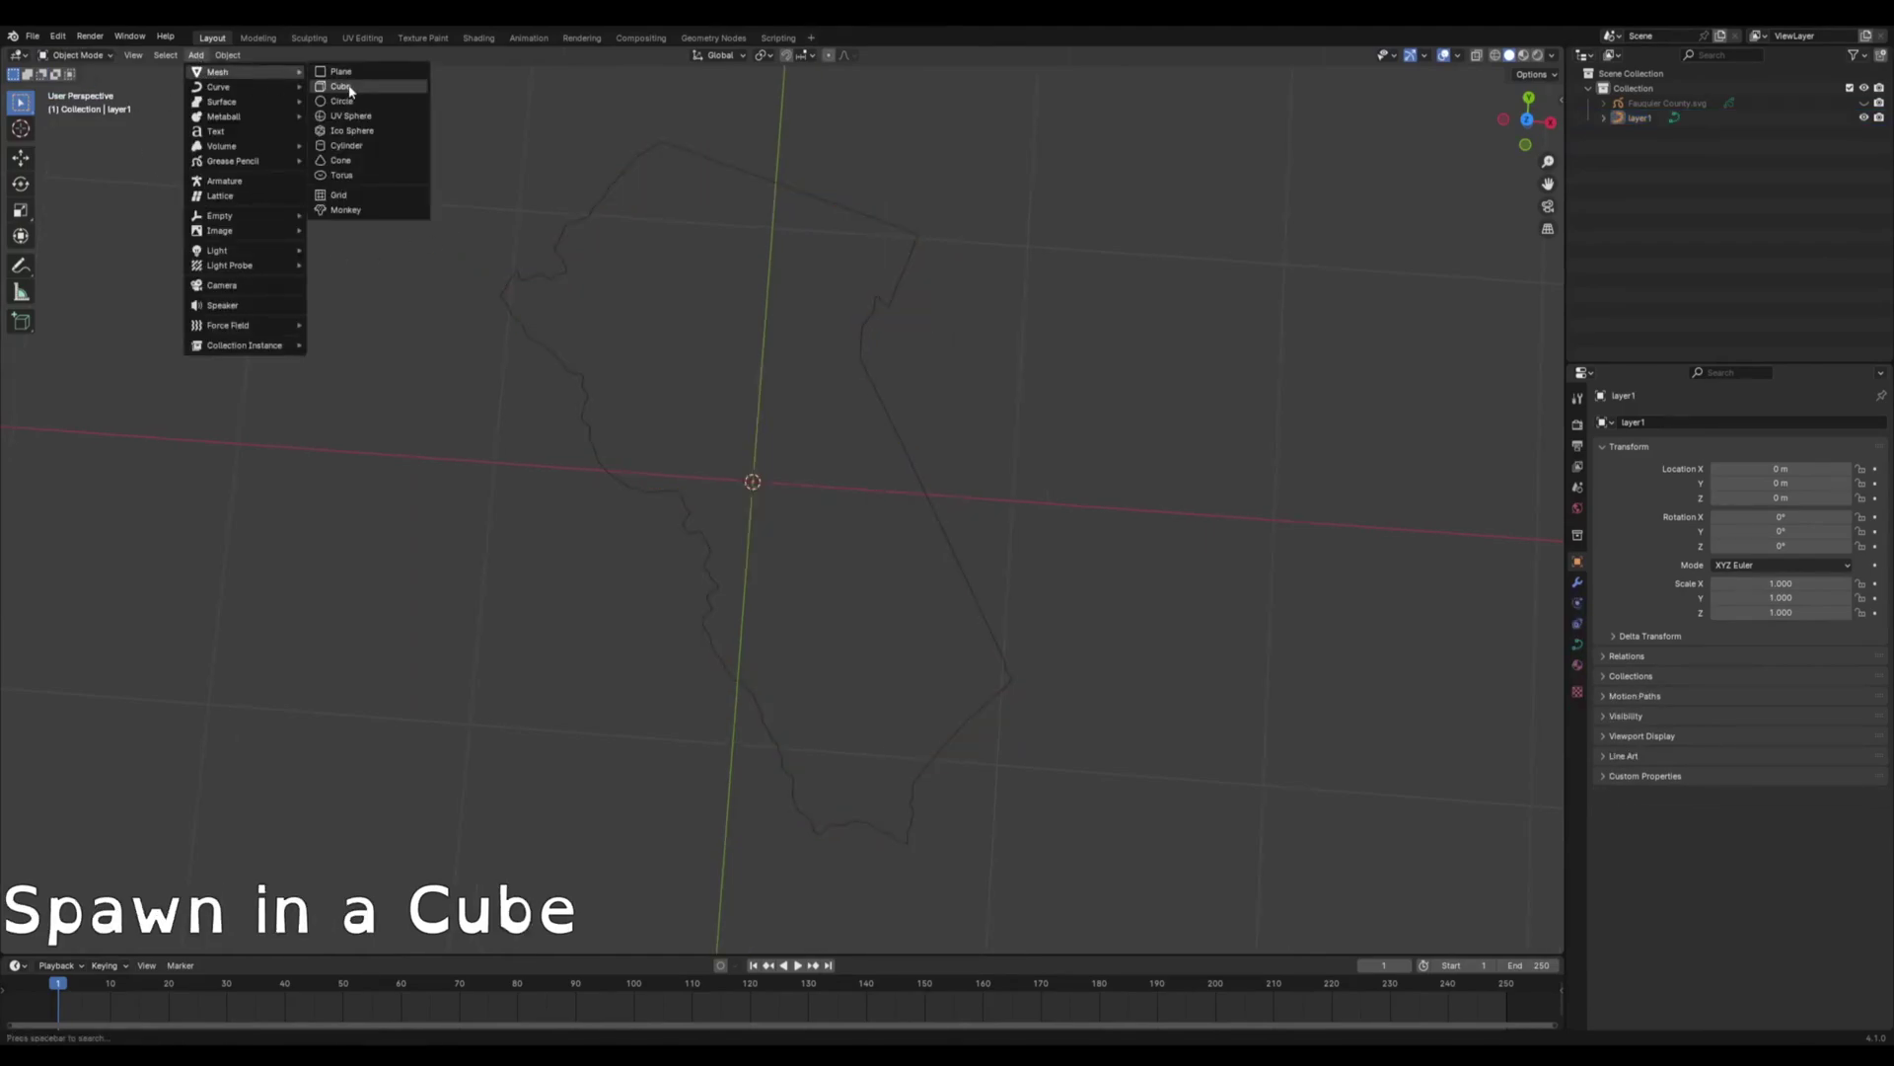
click(340, 86)
mouse_move(1074, 520)
middle_down()
mouse_move(1081, 365)
mouse_move(1135, 415)
mouse_move(977, 347)
middle_up()
click(98, 55)
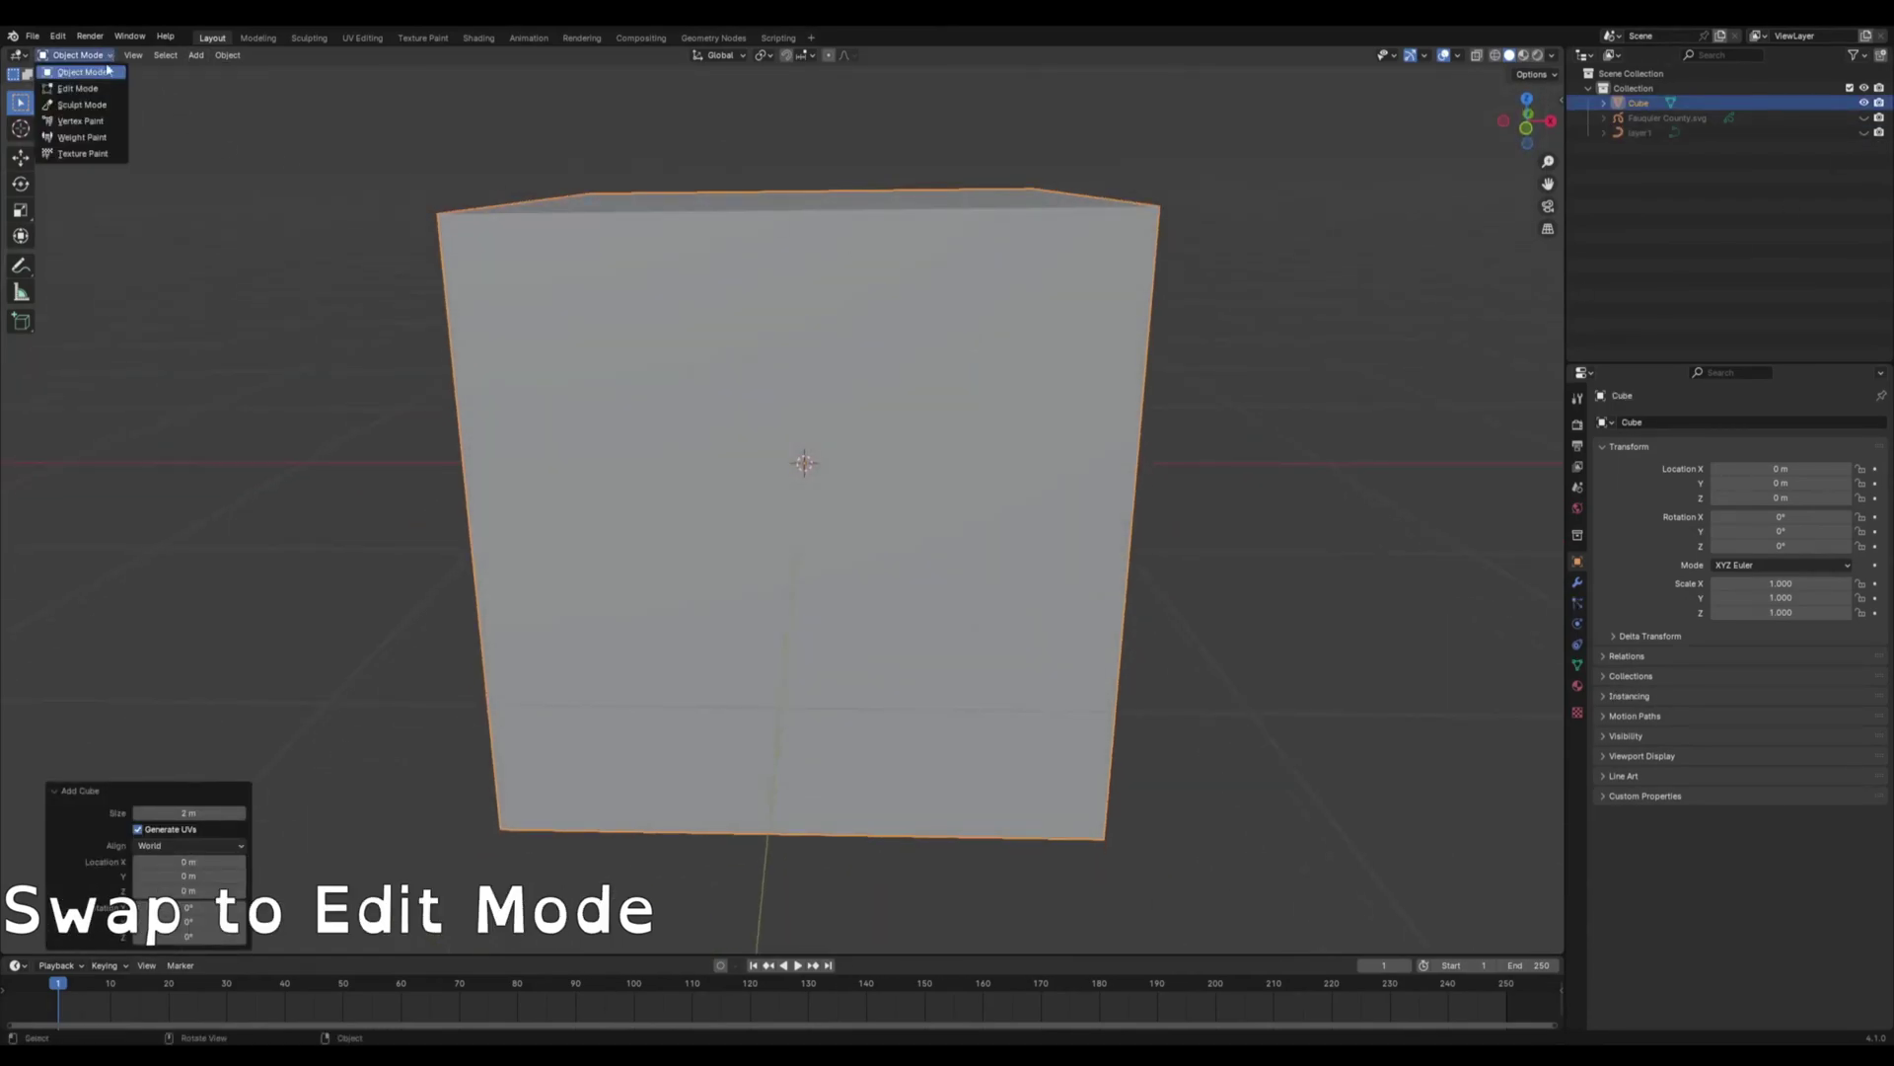
- Use Imperial units and reshape the cube into a flat L outline, 0.25" wide by 0.375" tall
click(98, 89)
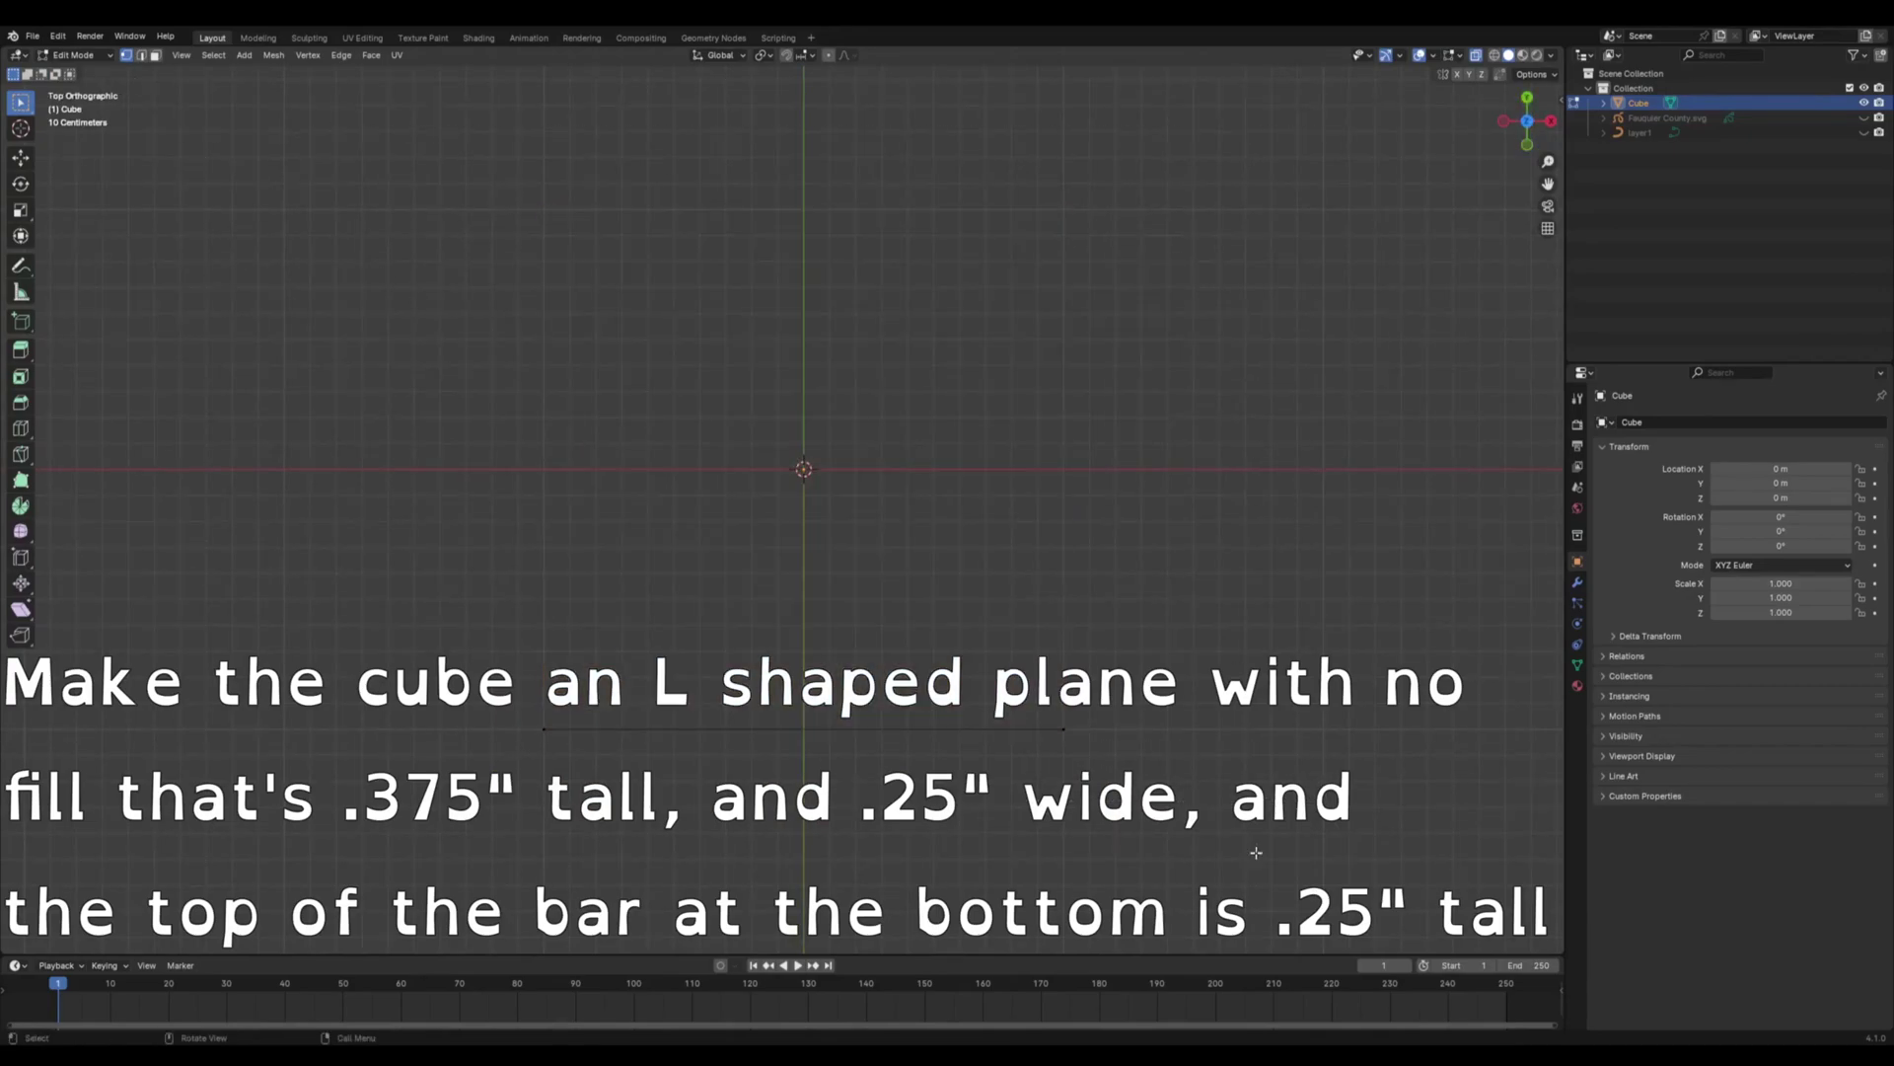
key(n)
click(1142, 415)
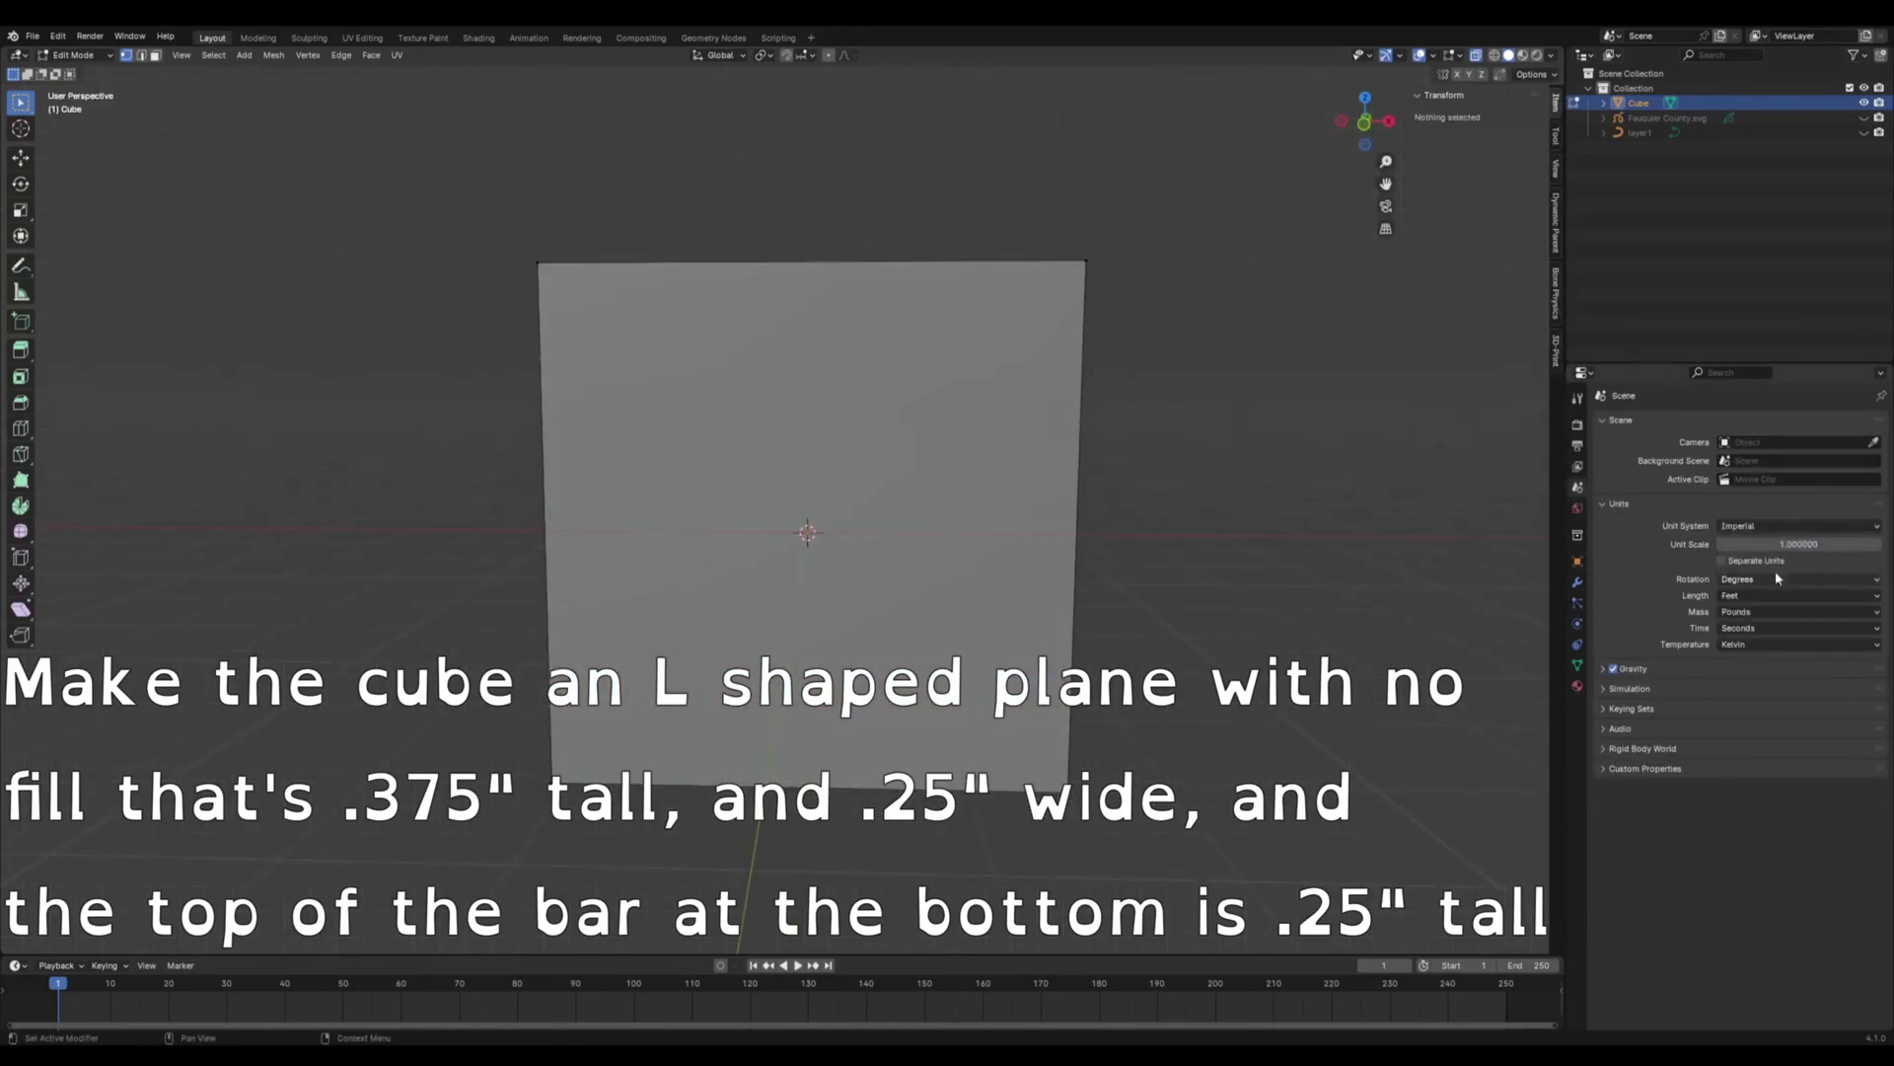
key(a)
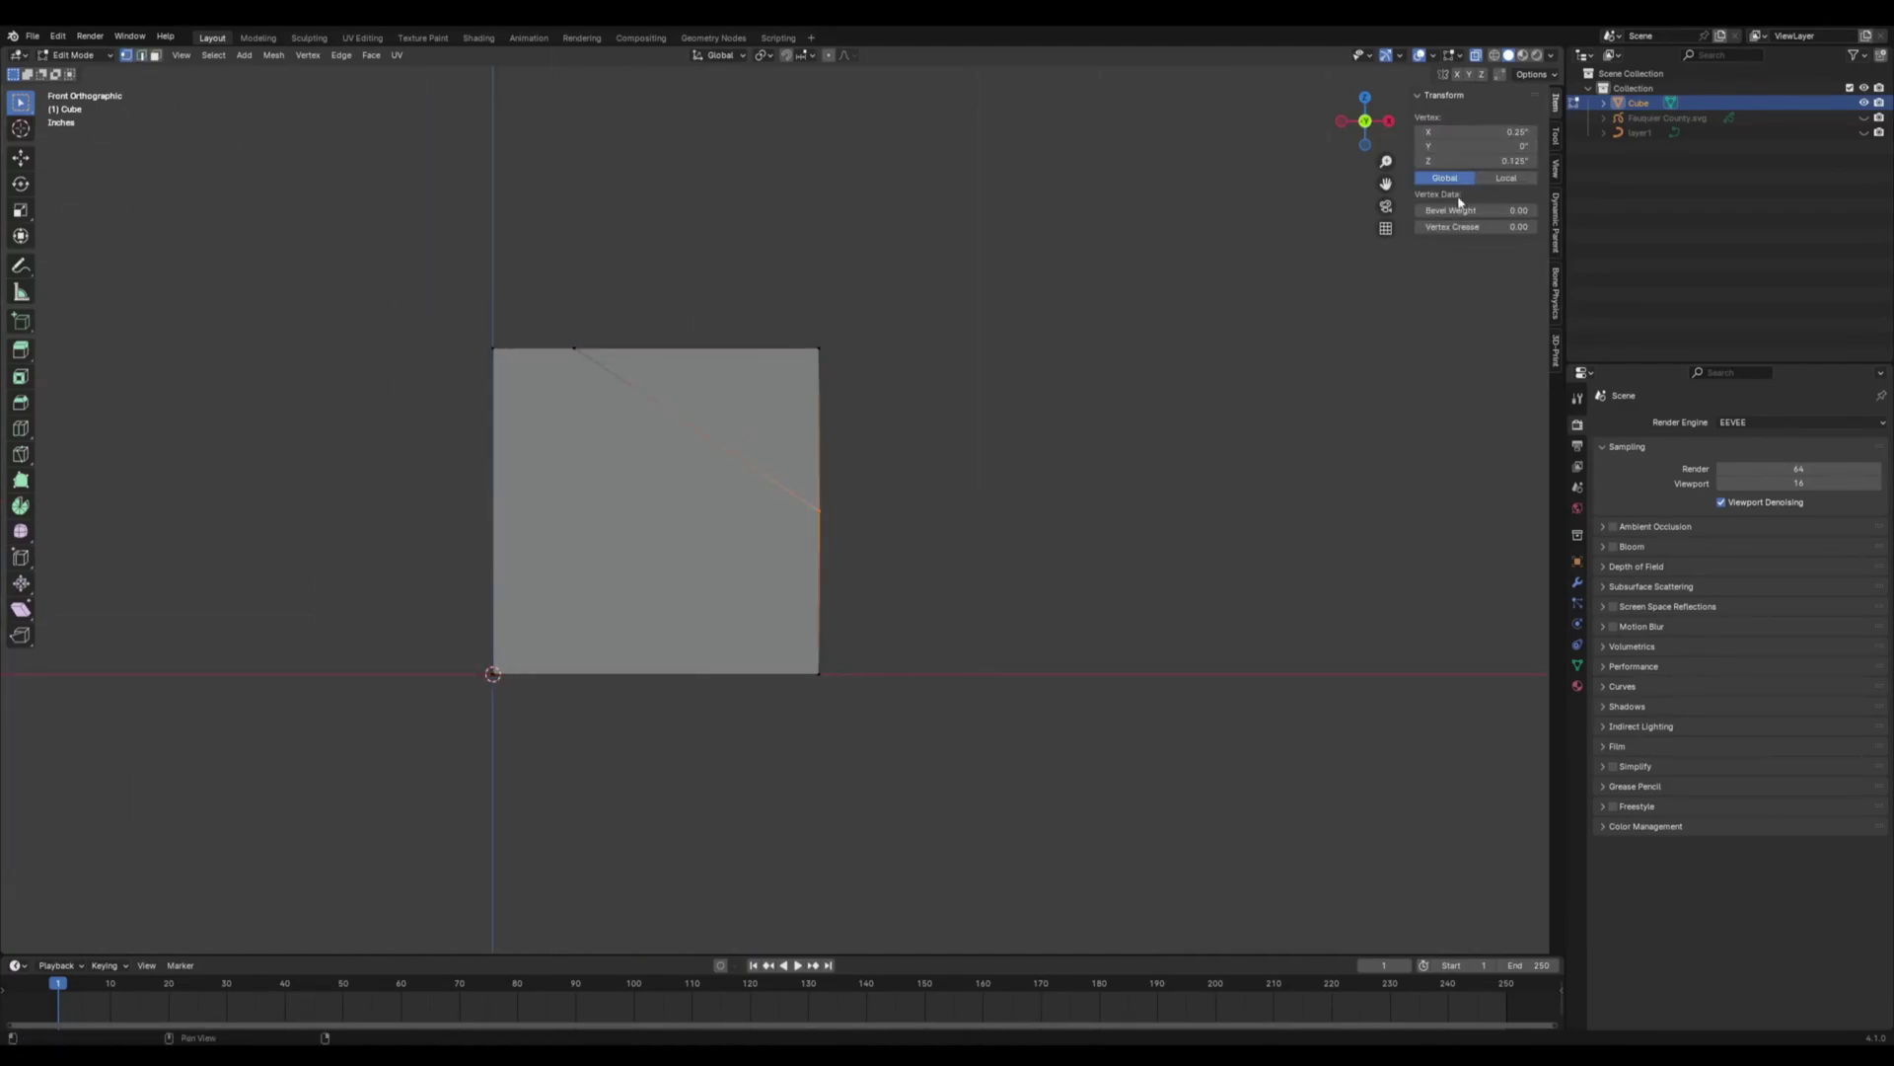
drag(696, 429, 575, 511)
click(838, 446)
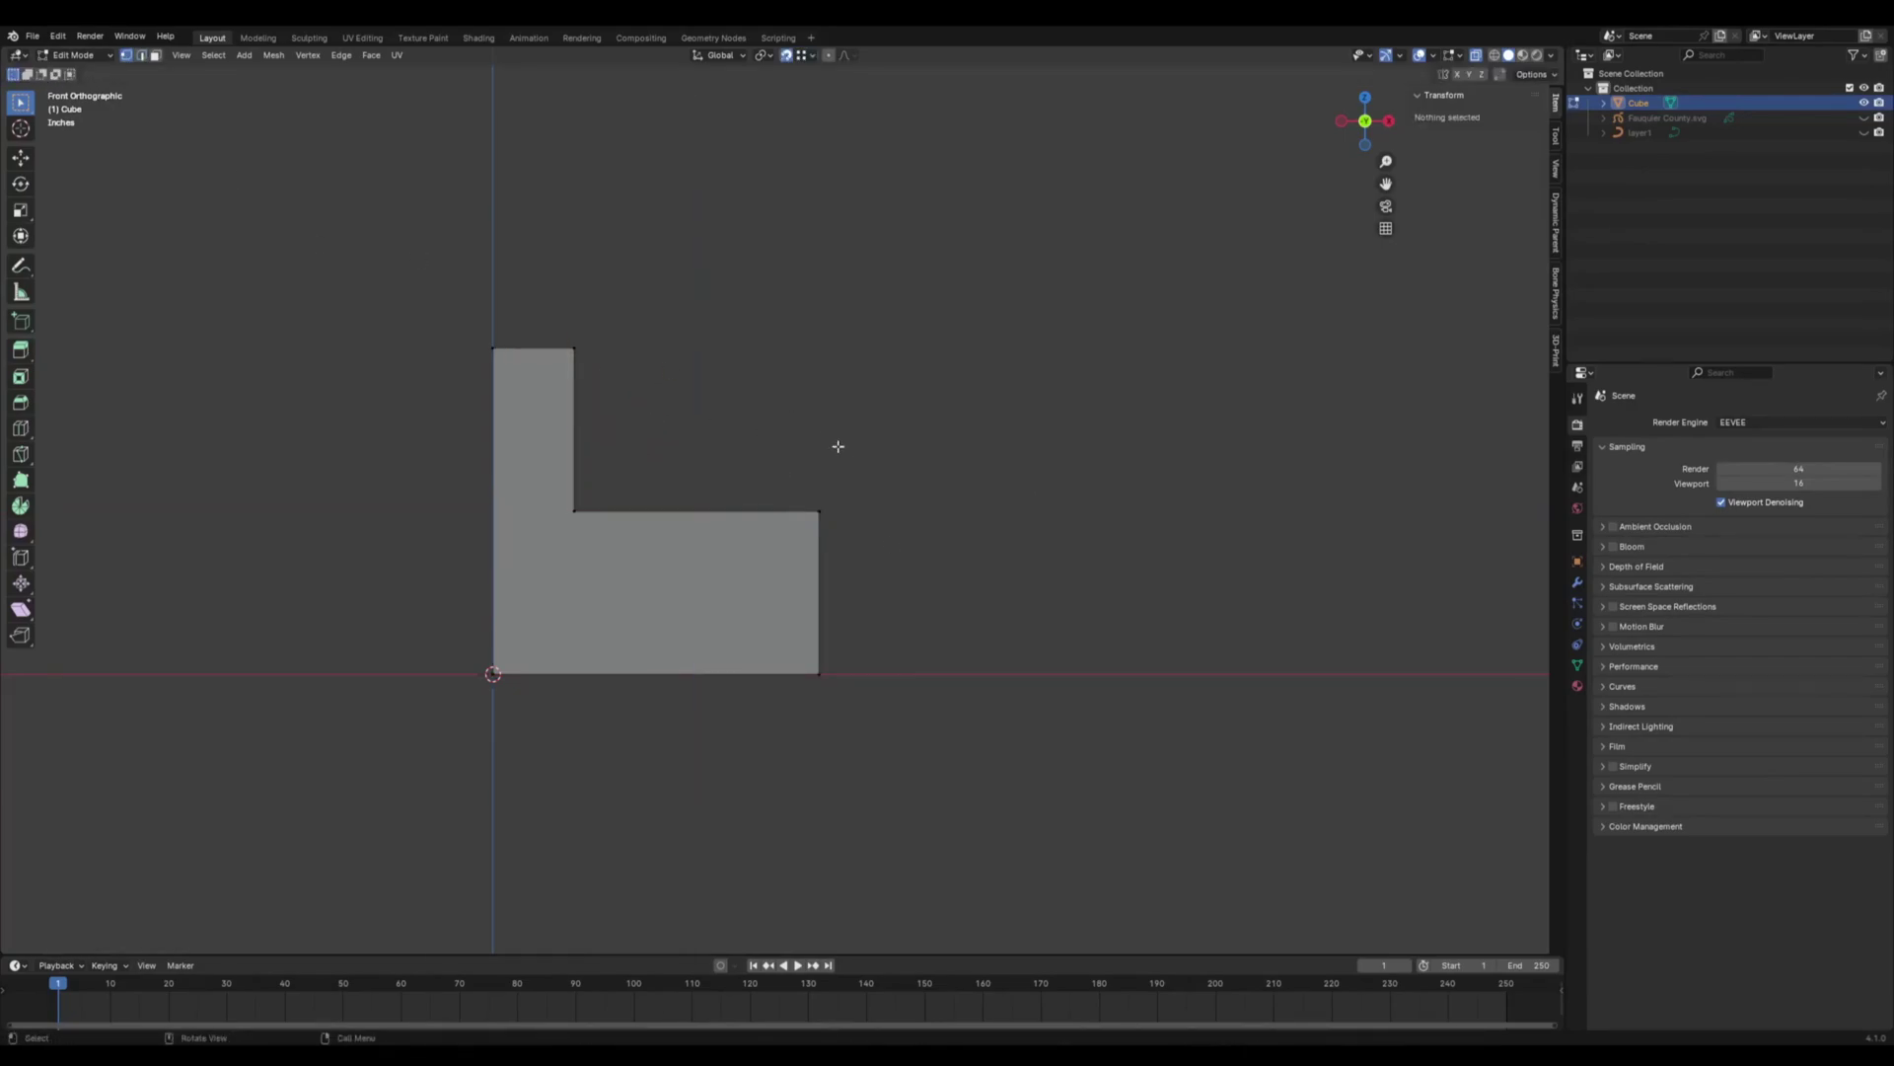
drag(464, 316, 601, 395)
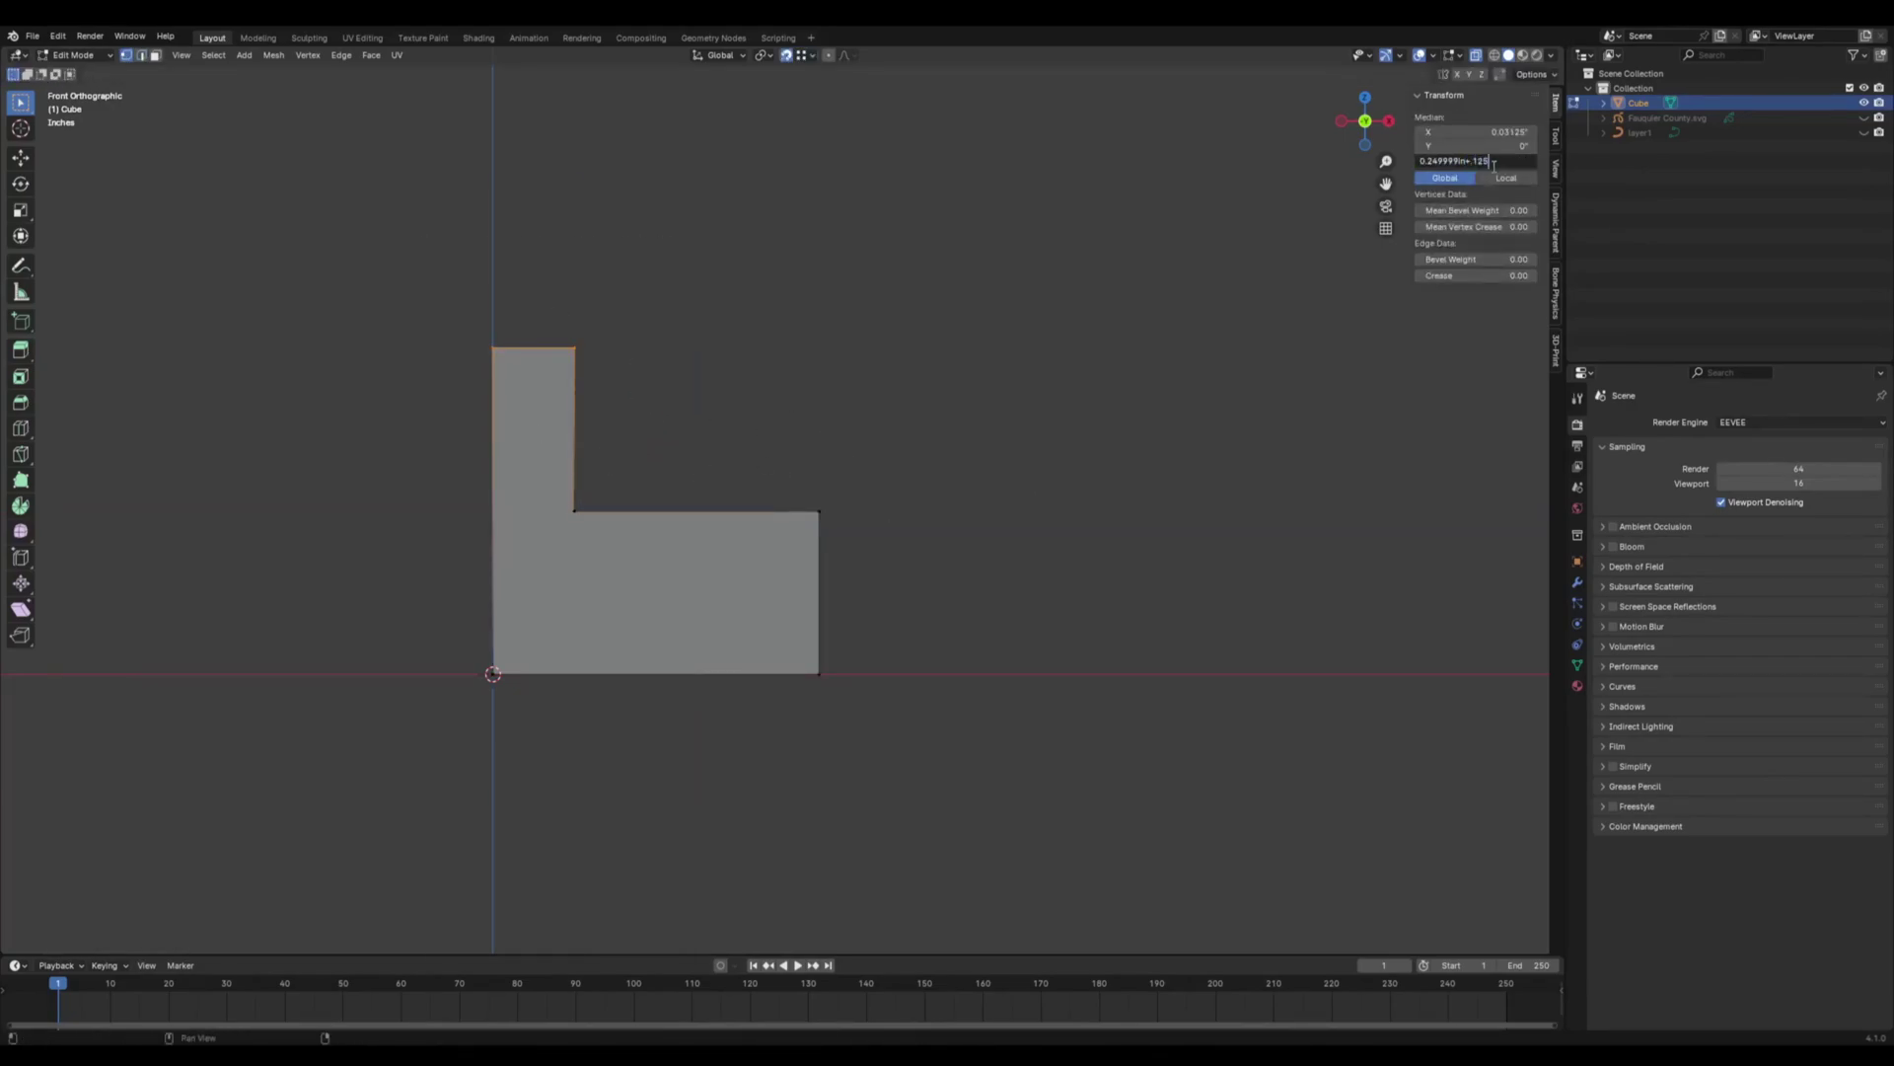
key(Return)
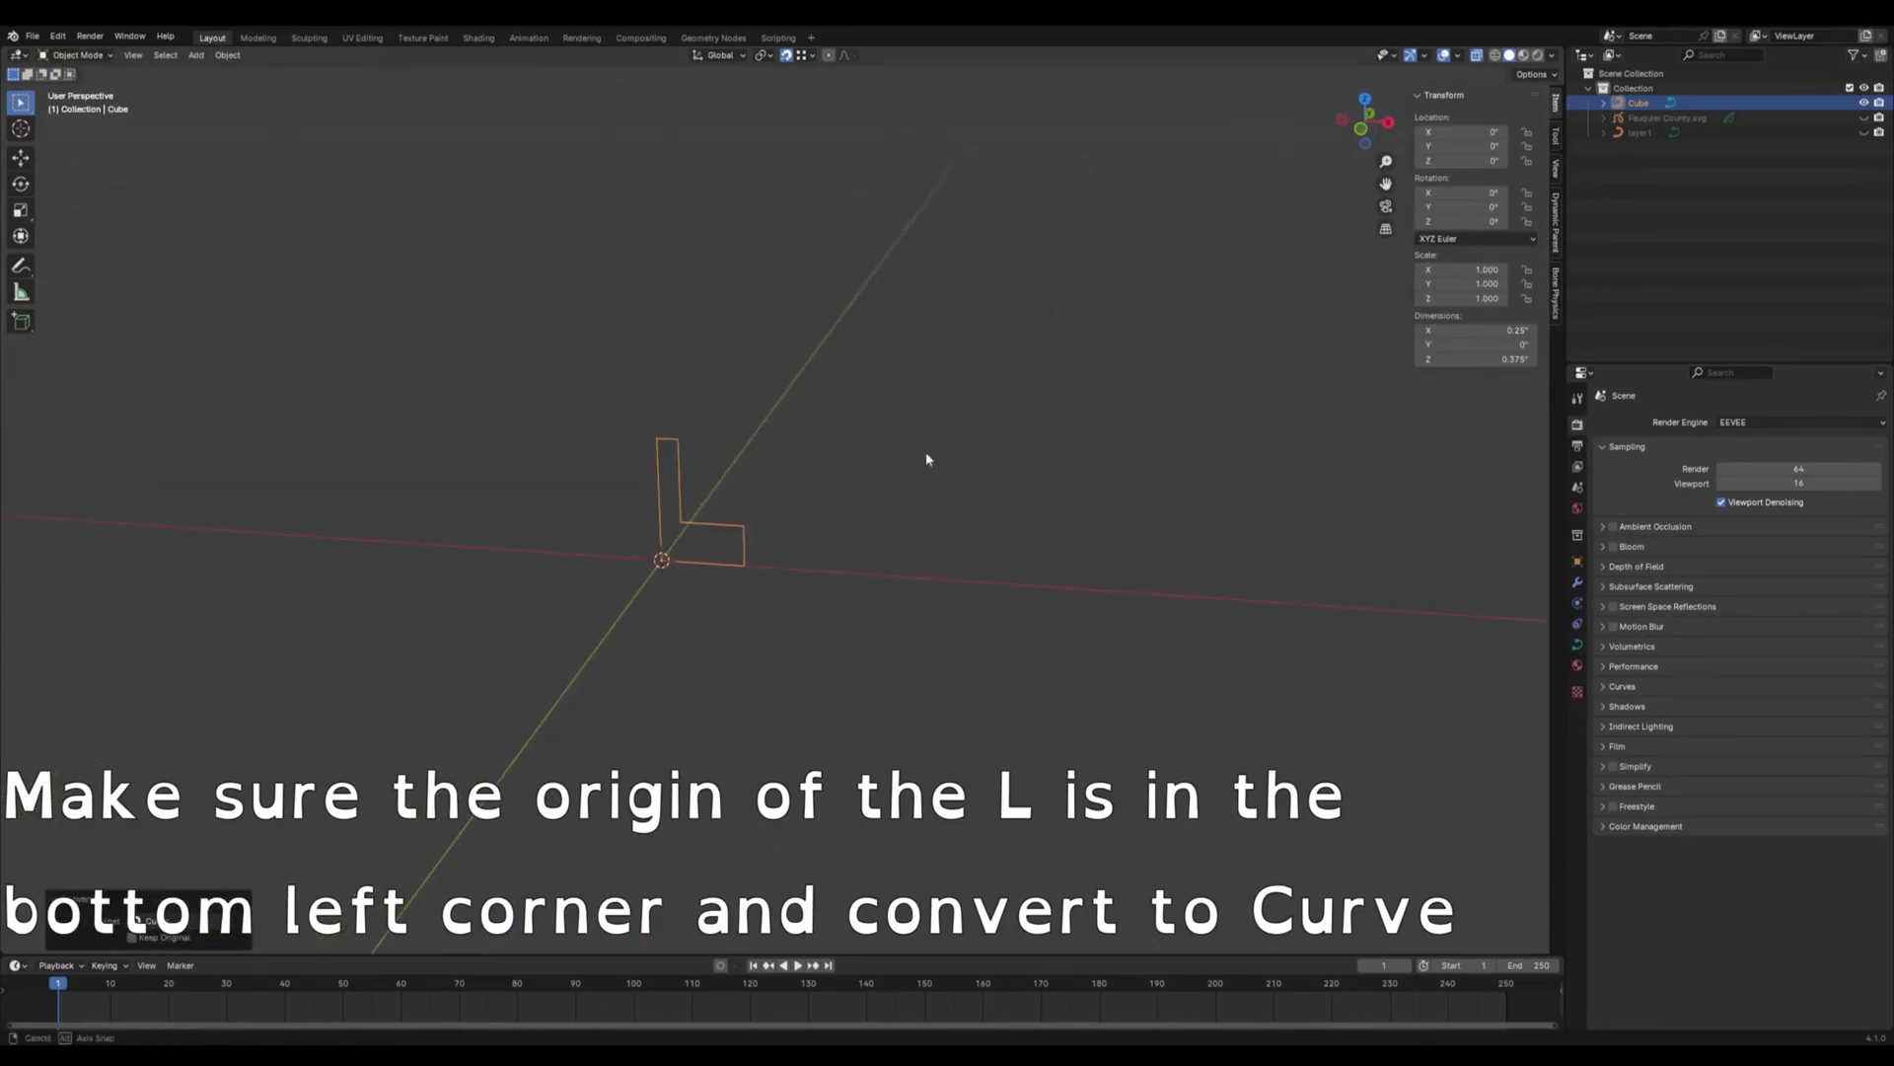
- Set layer1's Y dimension to 3" and give X and Z a matching 0.029 scale
middle_drag(925, 459, 1164, 406)
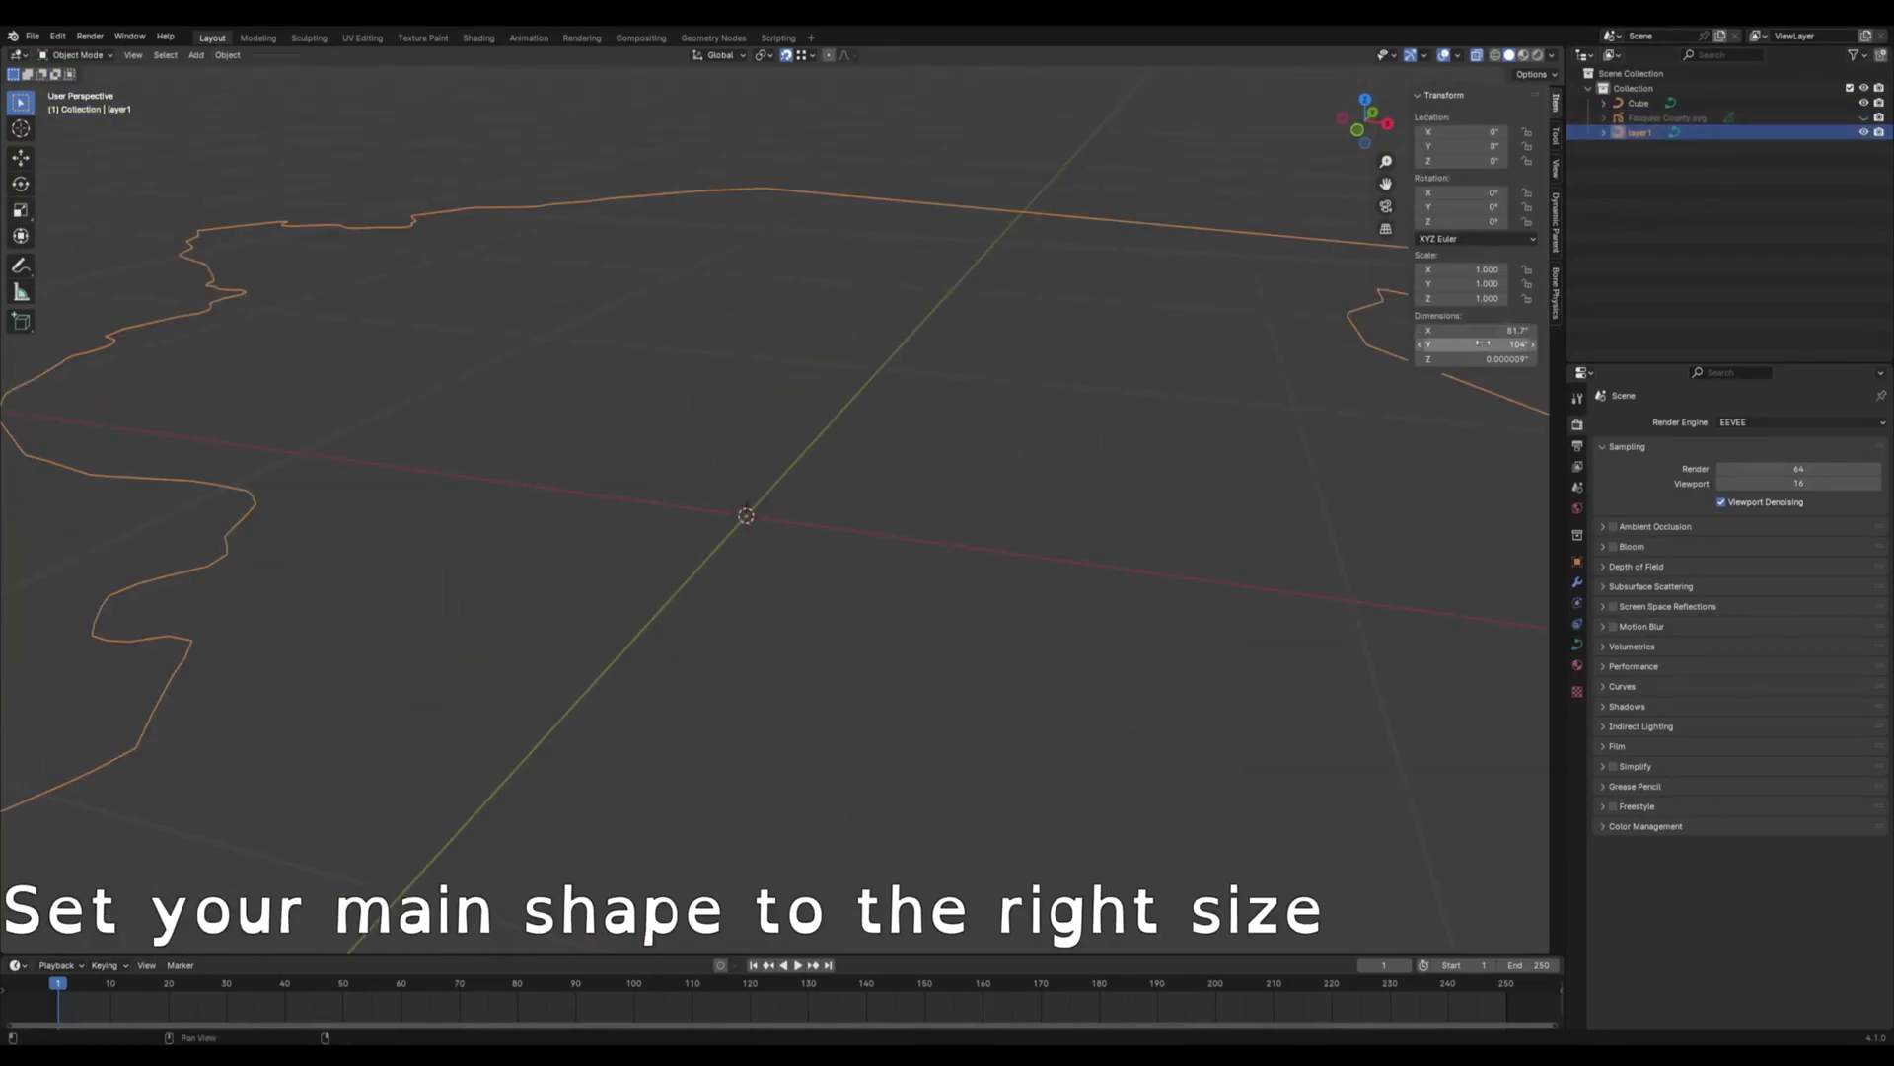
text(3)
key(Return)
text(3m)
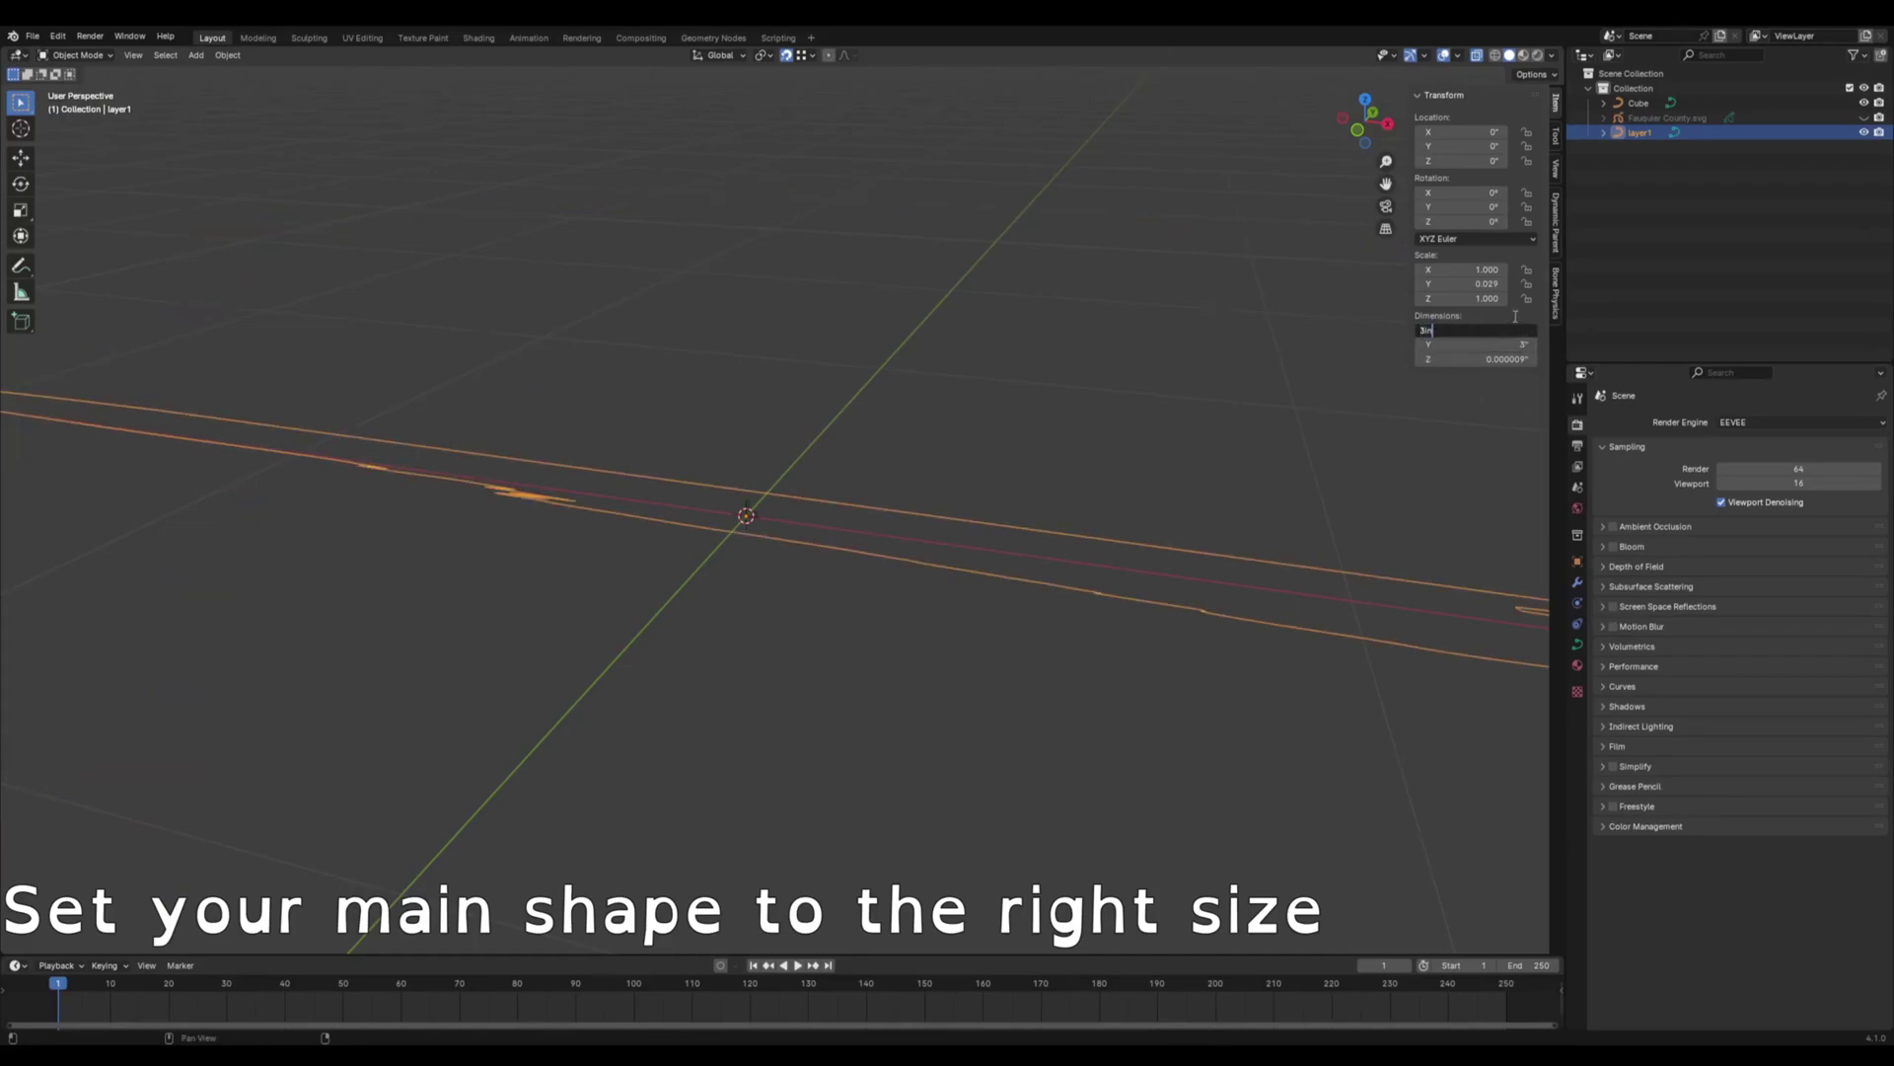
key(Tab)
key(Tab)
text(3)
key(Return)
mouse_move(1069, 376)
middle_down()
mouse_move(1054, 478)
mouse_move(971, 384)
middle_up()
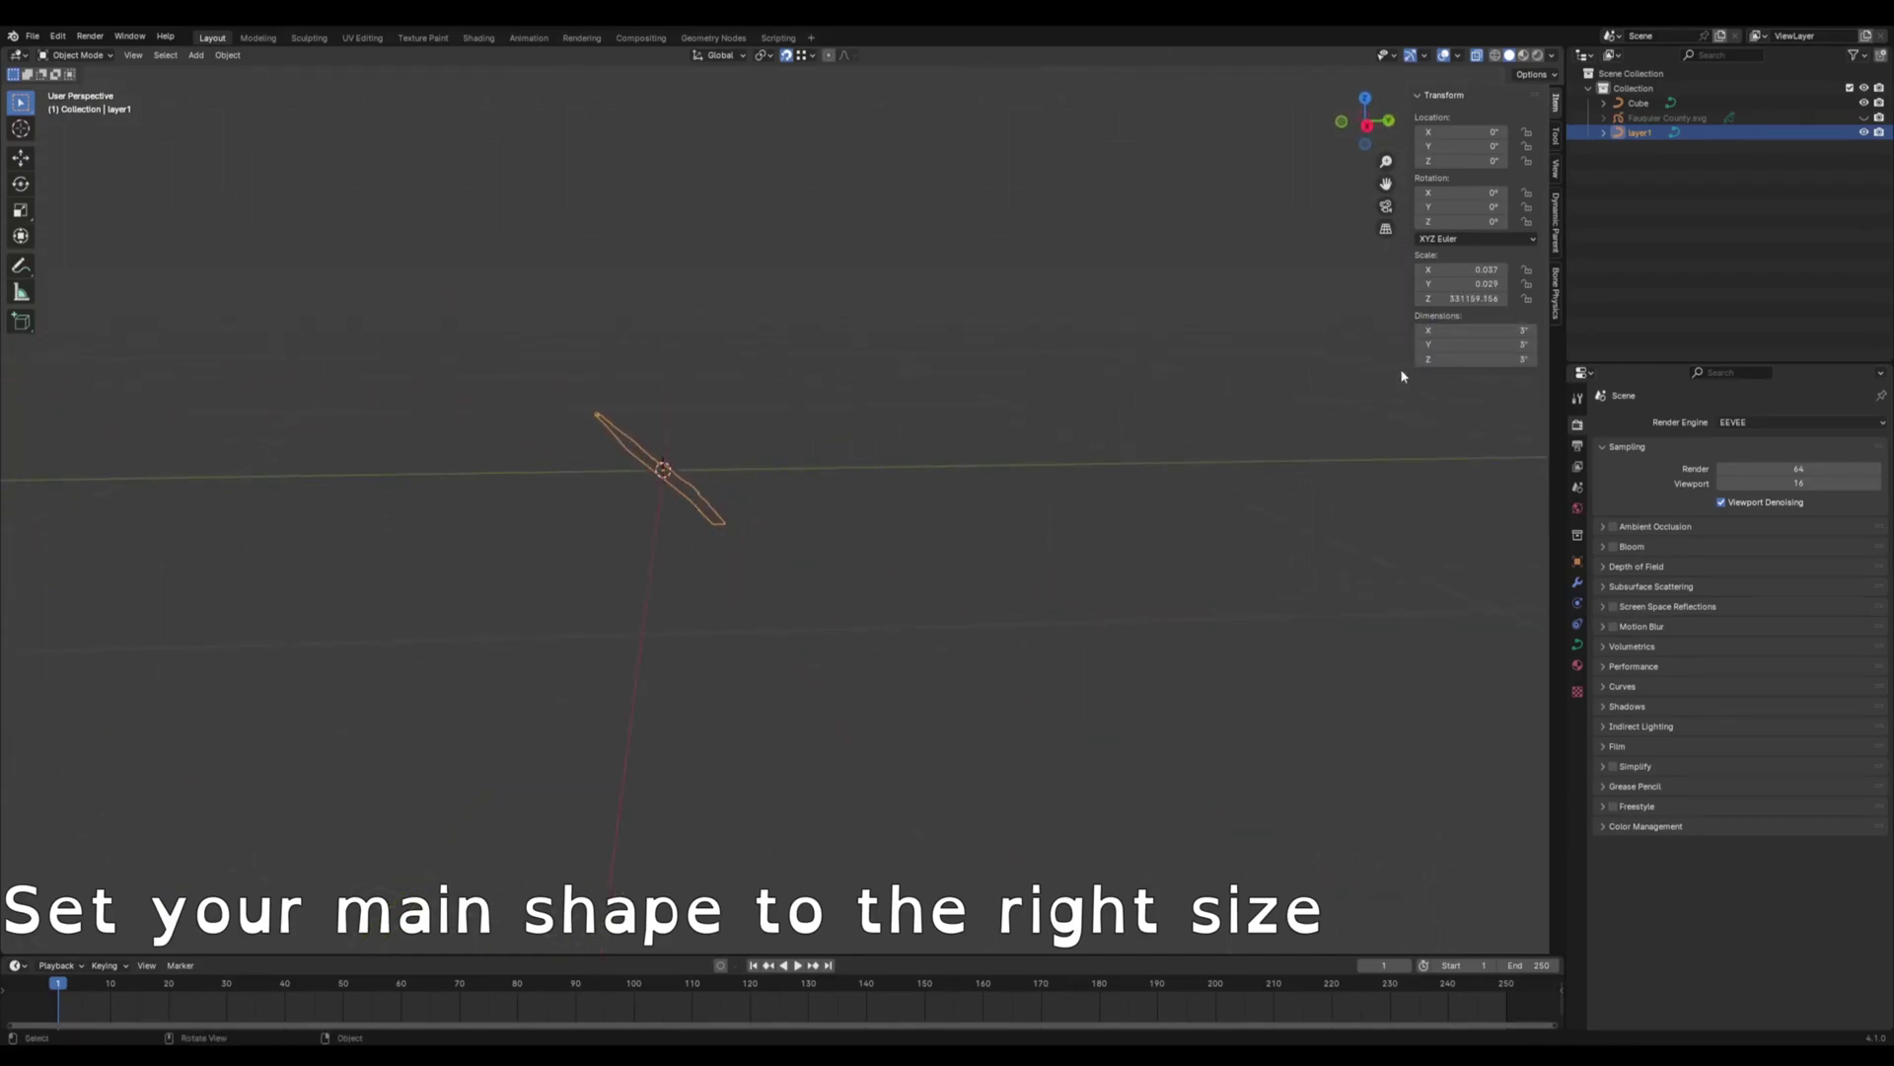
key(Return)
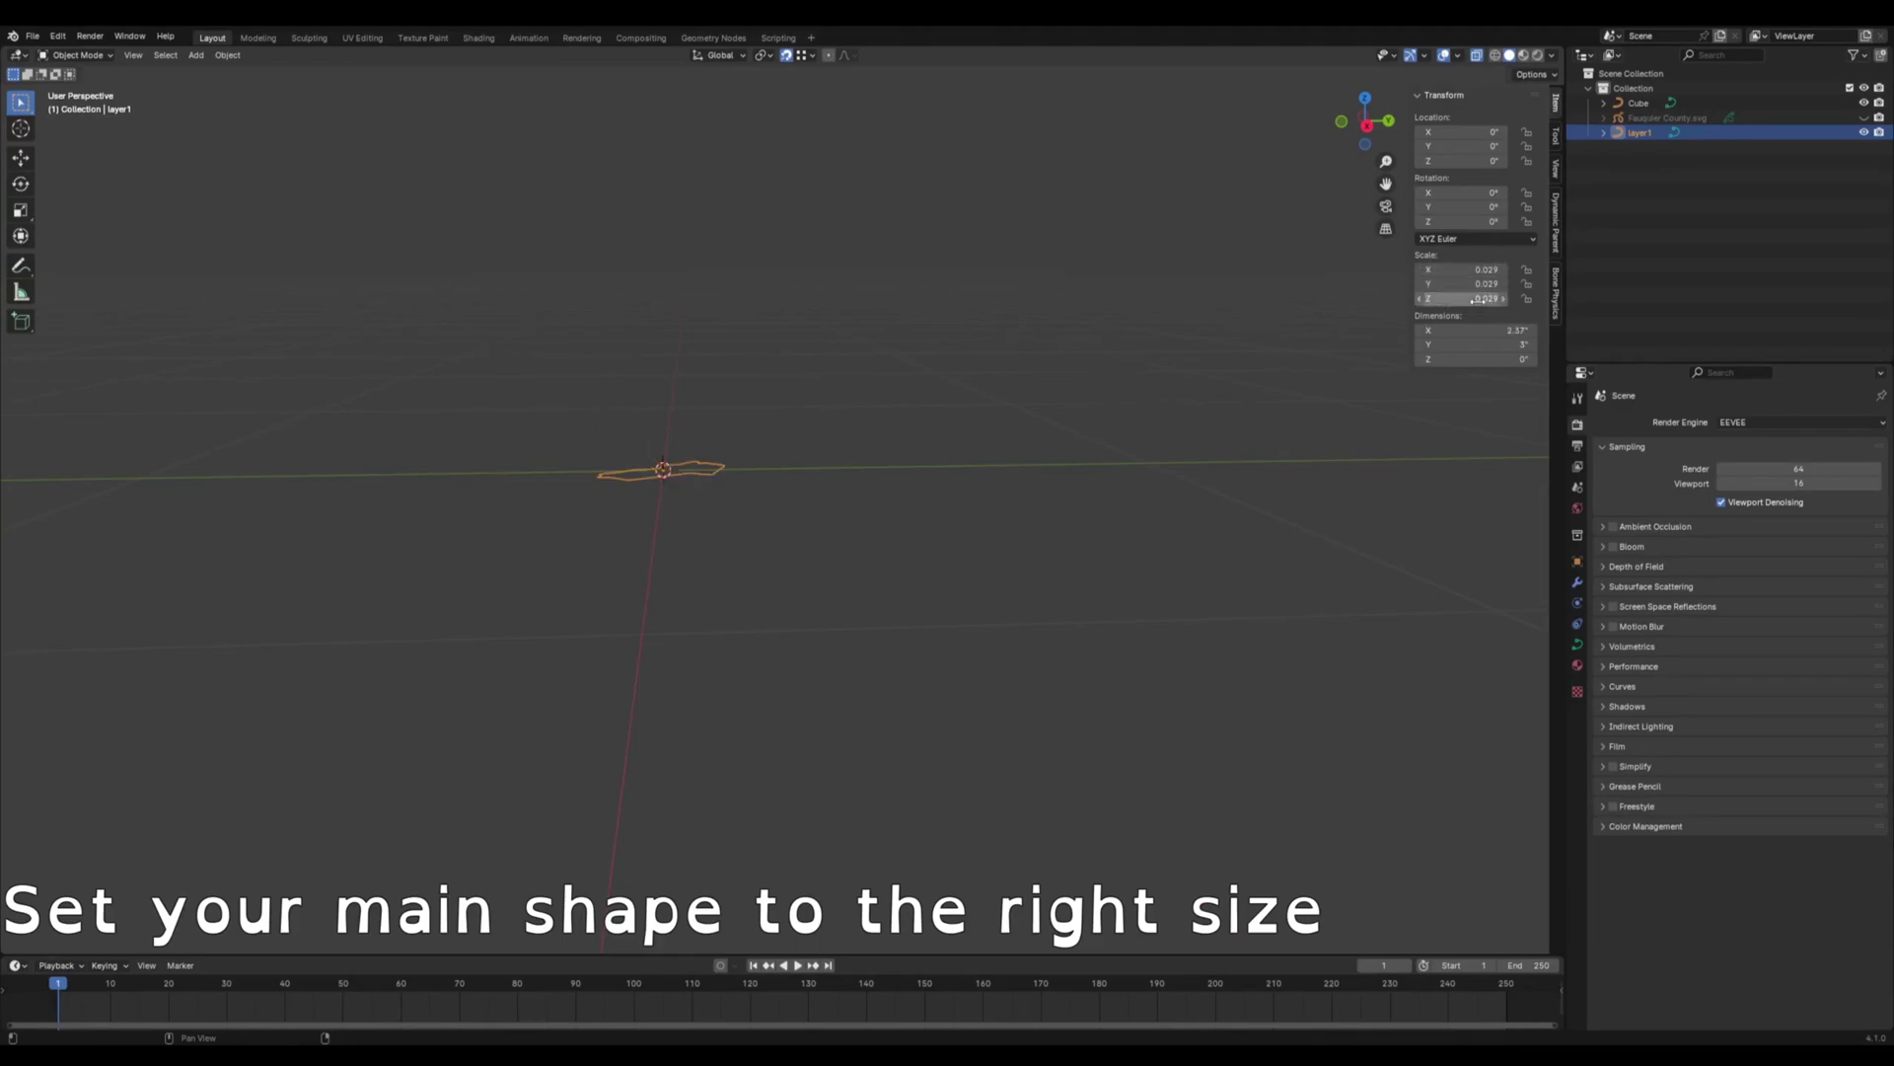
mouse_move(1282, 444)
middle_down()
mouse_move(1147, 518)
mouse_move(1063, 430)
mouse_move(1391, 554)
middle_up()
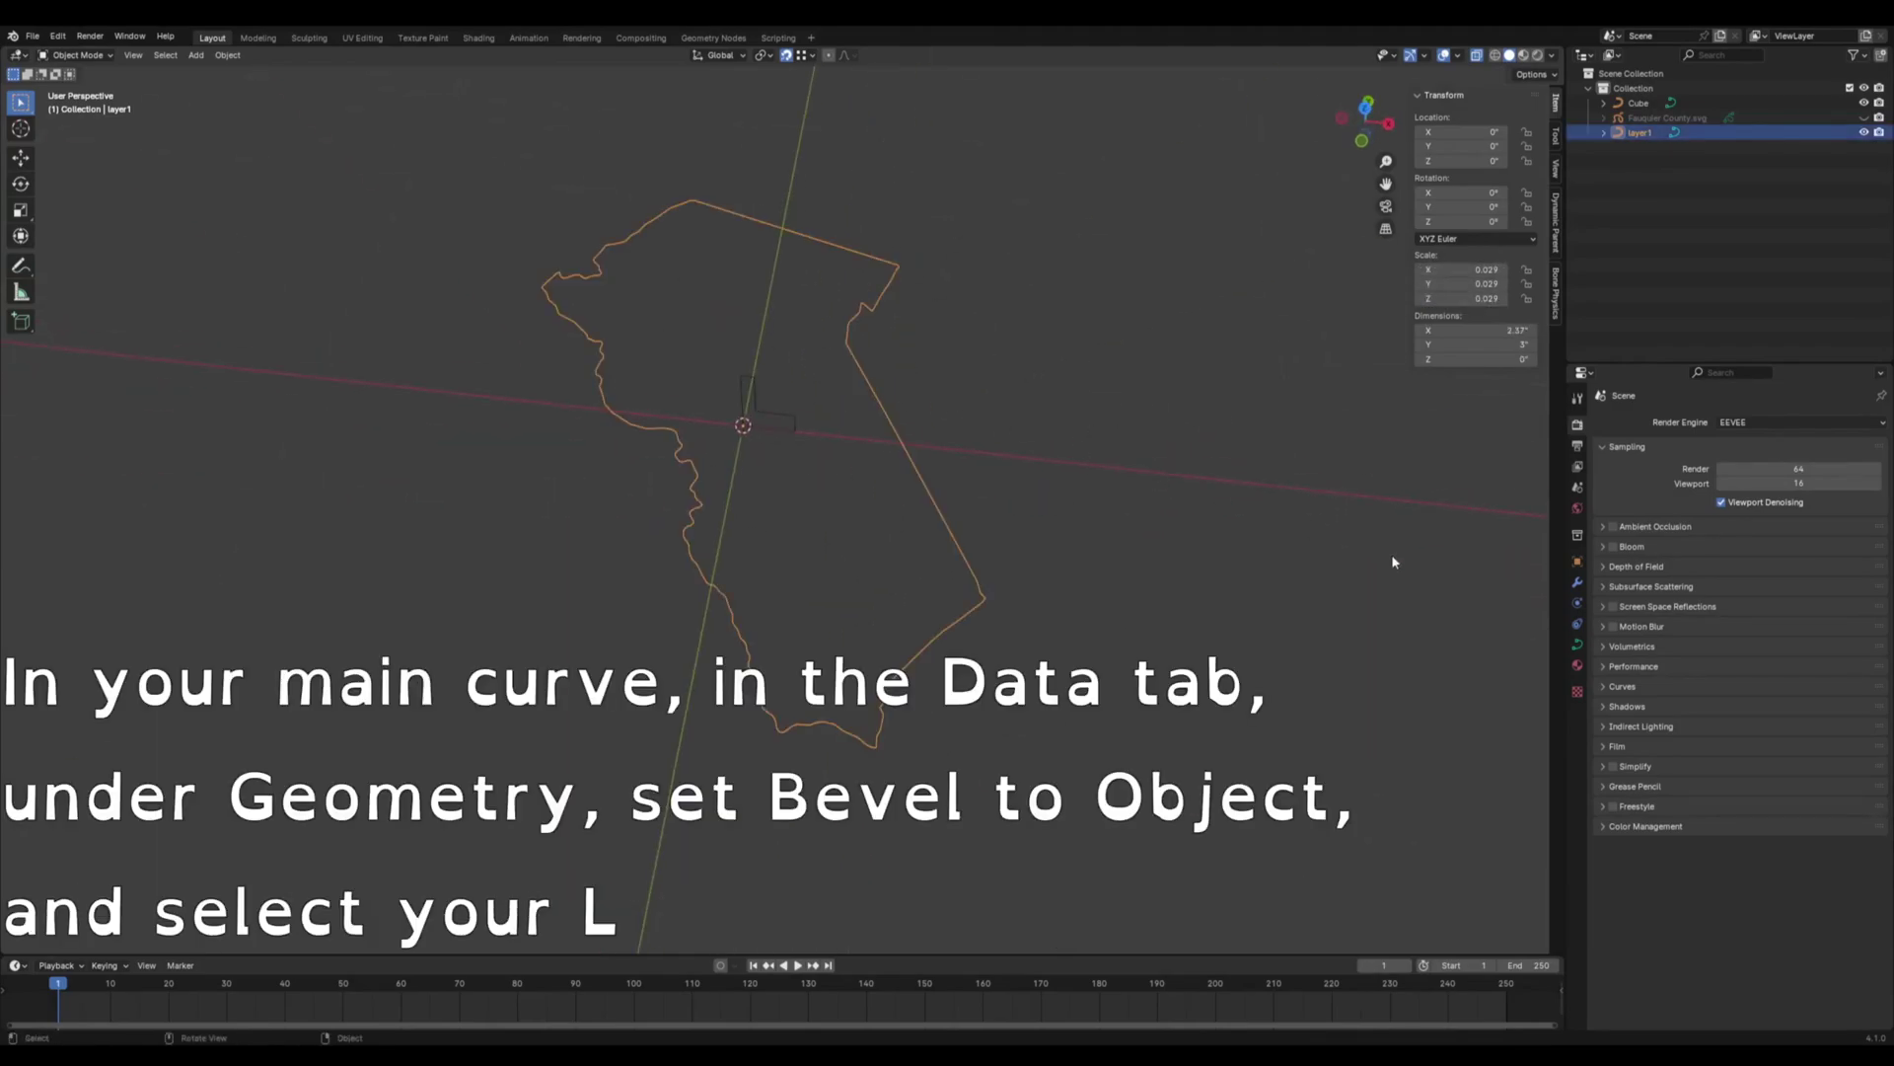
- Set the county curve's bevel to use the L-shaped Cube object as its profile
click(1577, 646)
click(1614, 667)
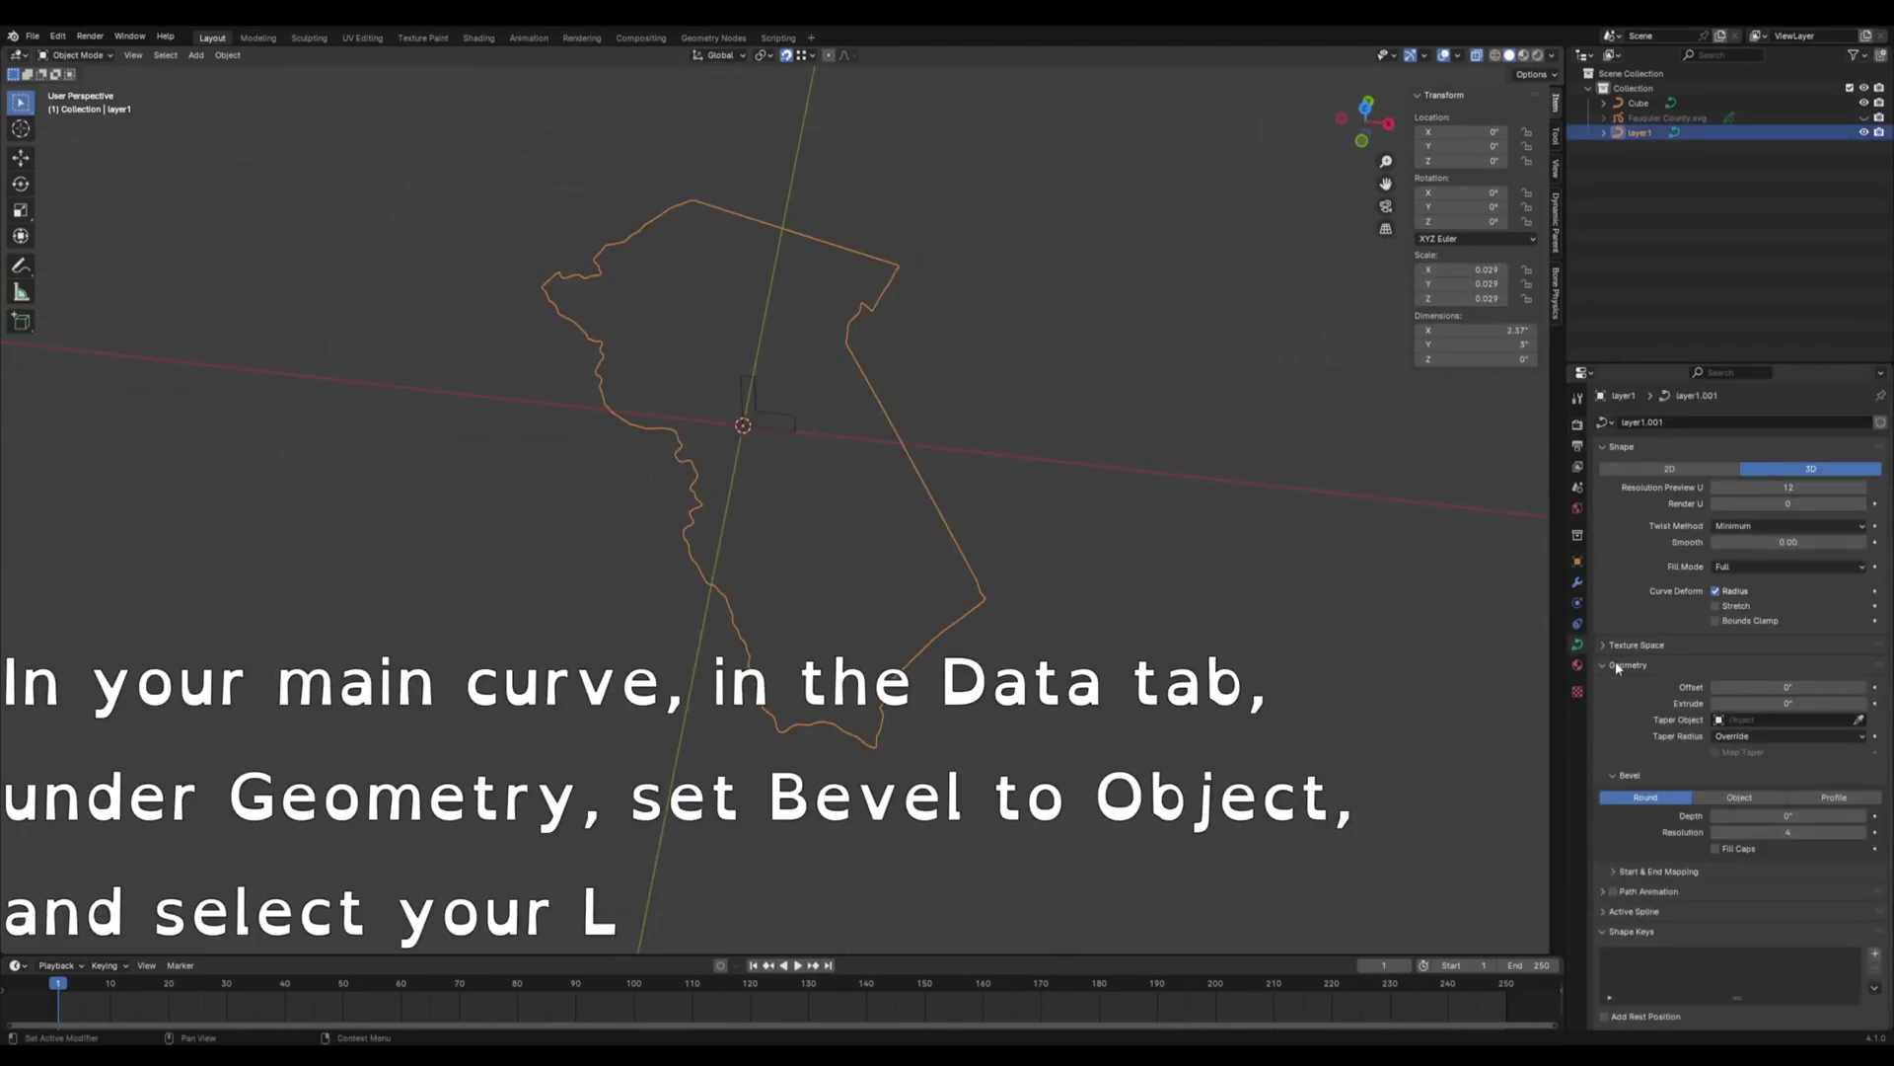
click(1738, 795)
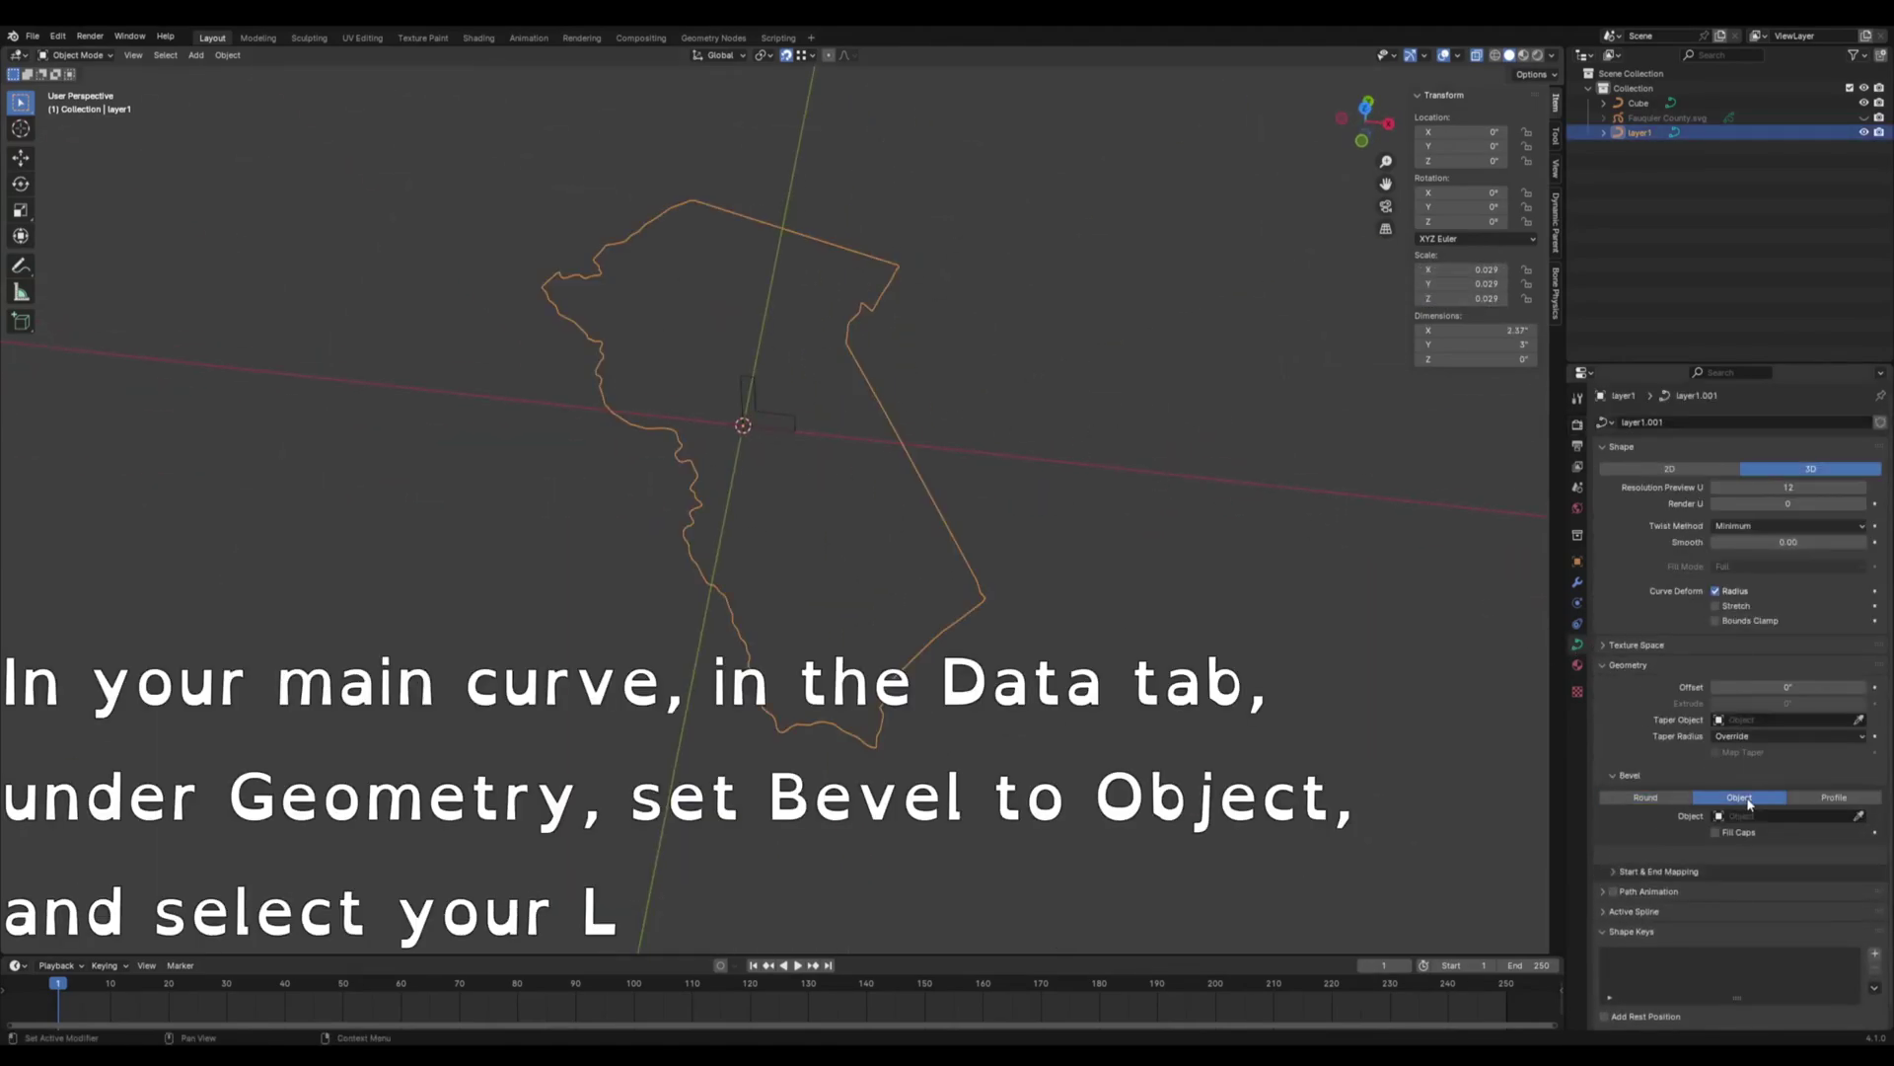
click(807, 410)
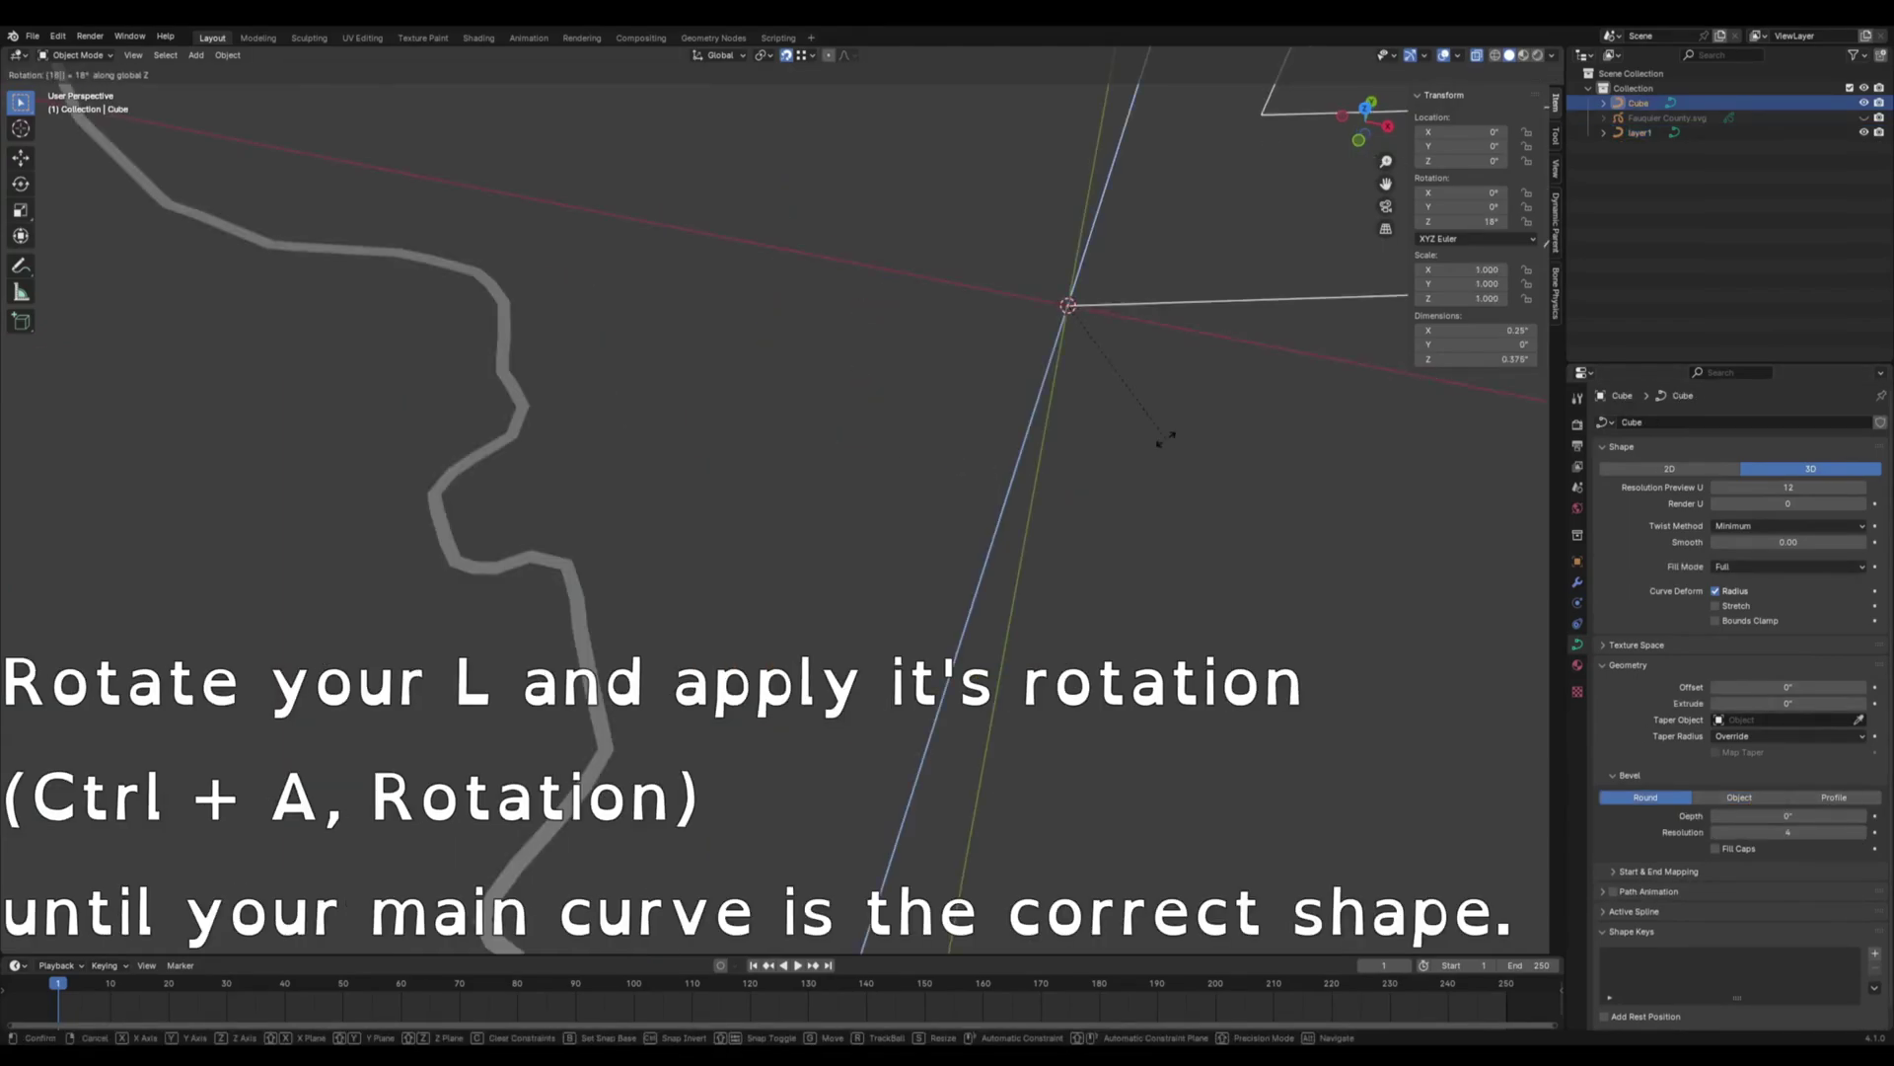
click(1164, 436)
click(726, 622)
click(899, 356)
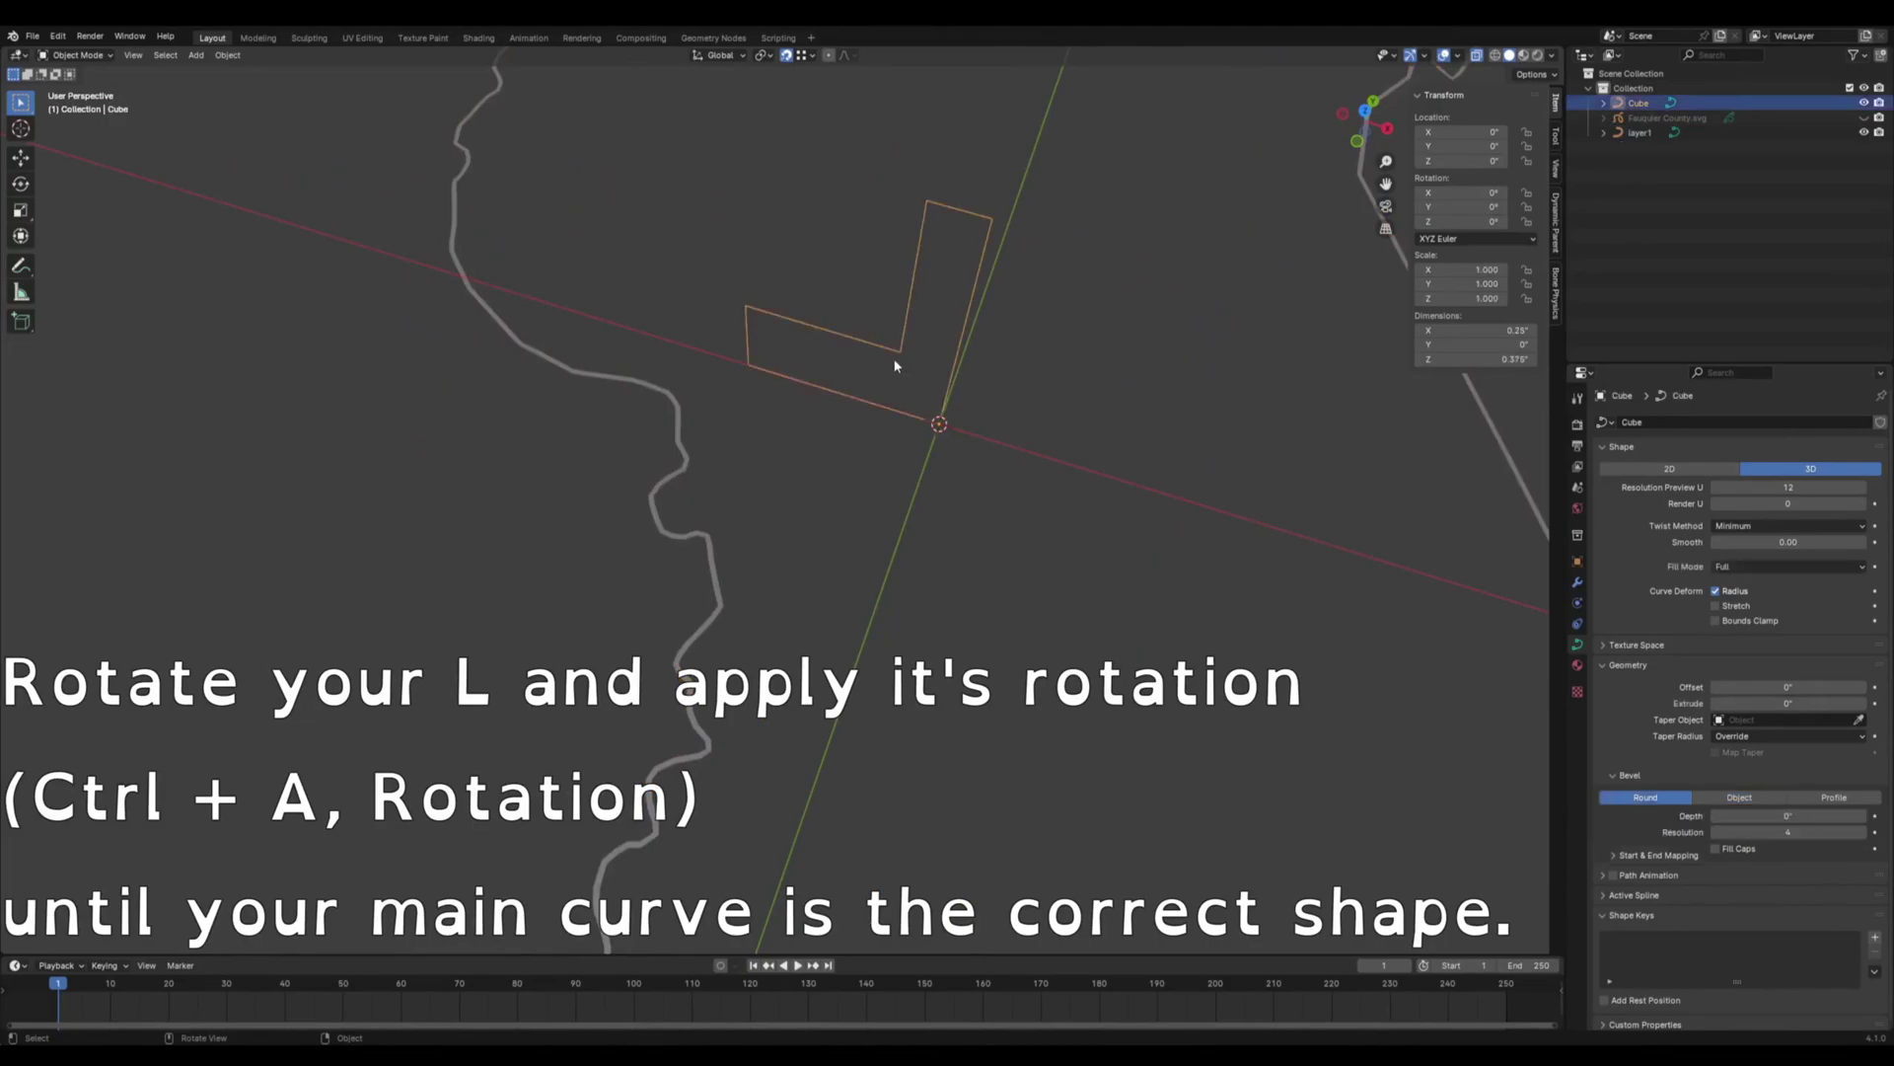
- Rotate the L profile 90° about X and apply its rotation
key(r)
key(x)
key(9)
key(0)
key(Return)
key(ctrl+a)
click(1070, 406)
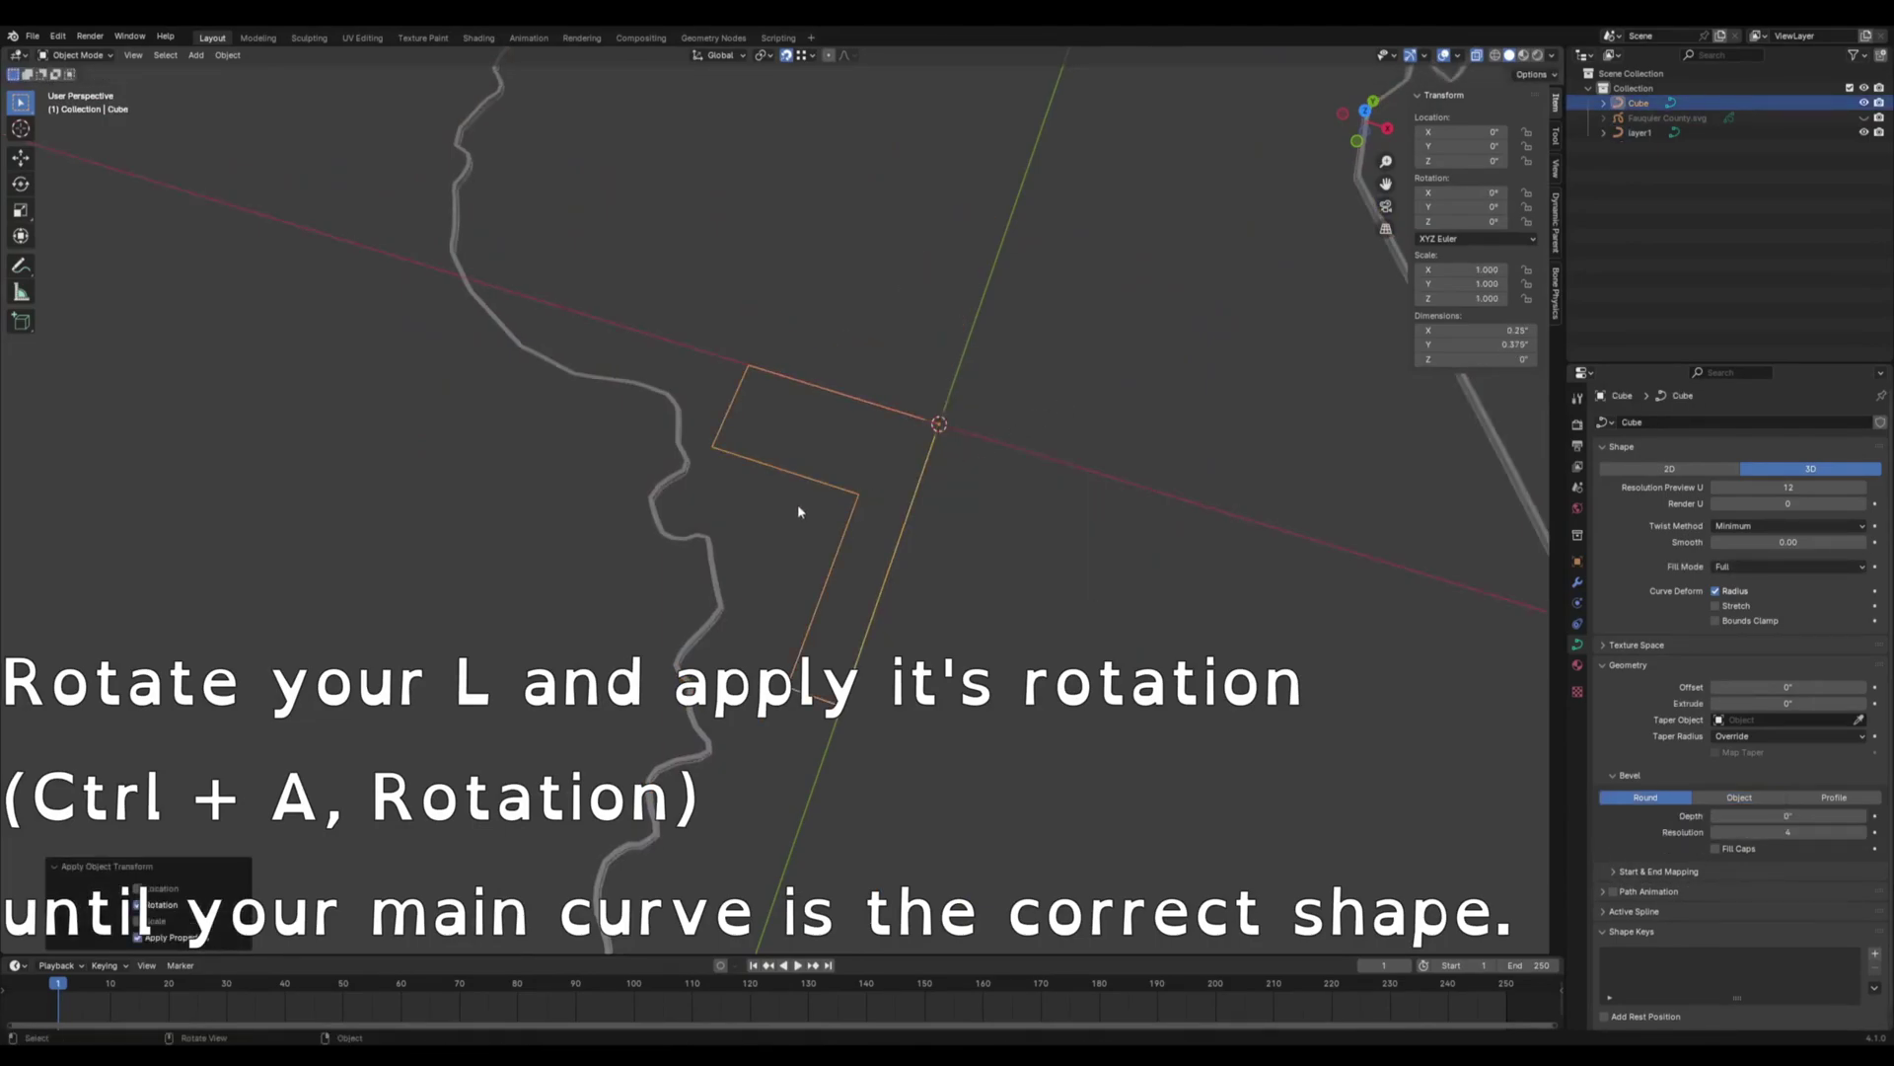
middle_drag(797, 503, 805, 441)
scroll(803, 434, up, 3)
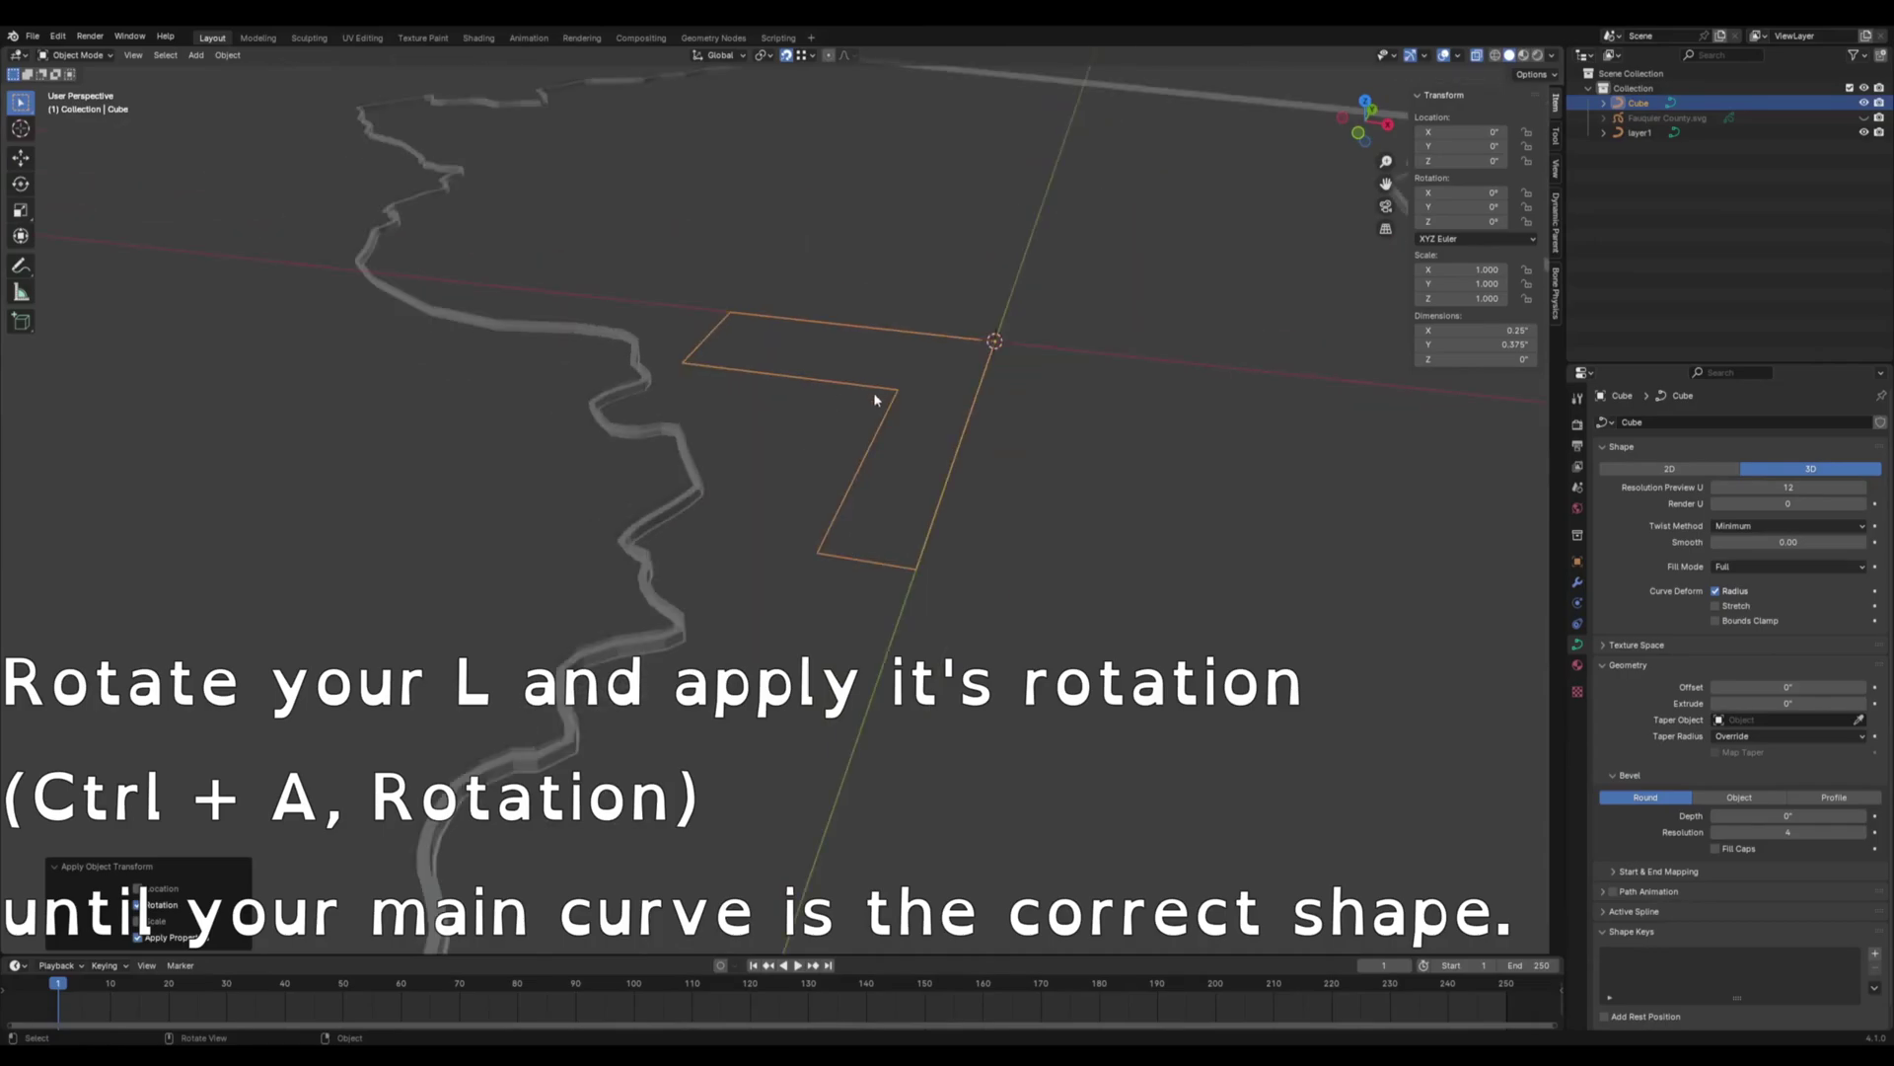
- Flip the L profile 180° about X, apply the rotation, and begin enlarging it
key(r)
key(x)
key(1)
key(8)
key(0)
key(Return)
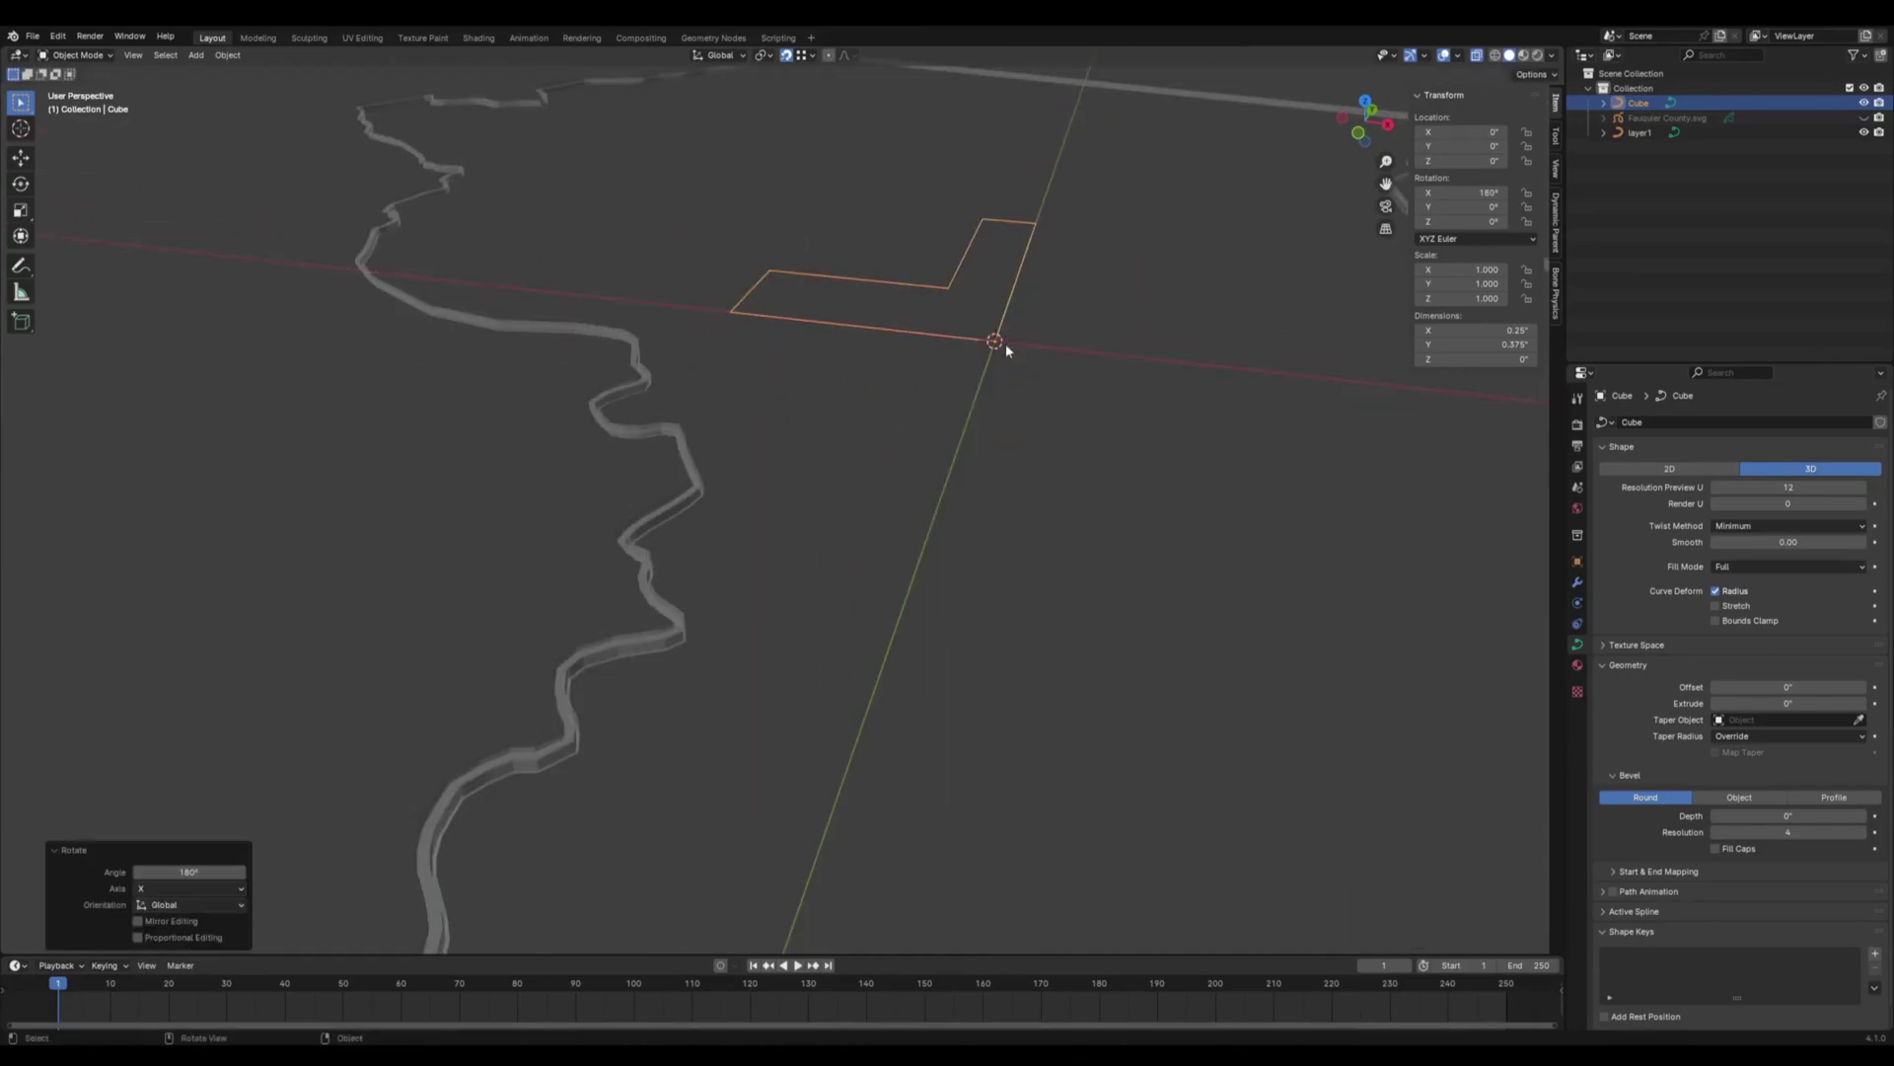
key(ctrl+a)
click(918, 390)
middle_drag(759, 405, 849, 598)
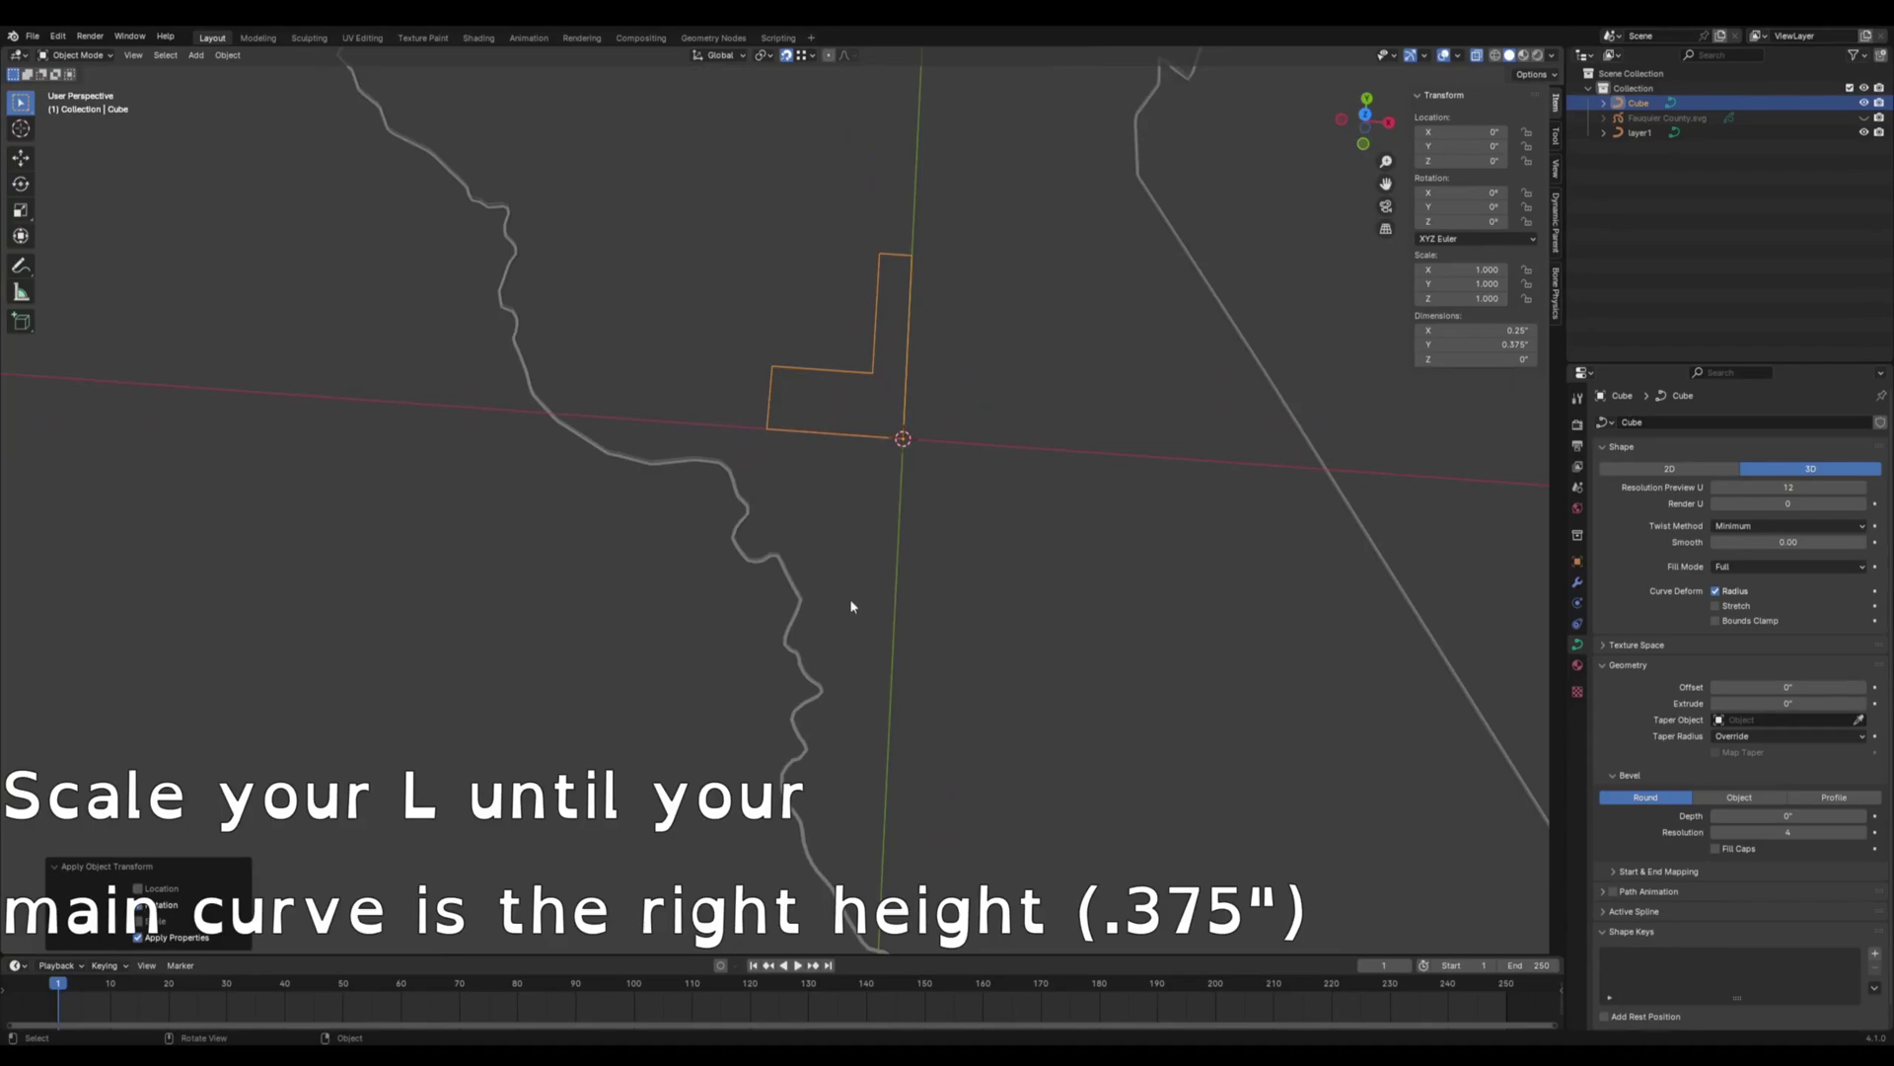
key(s)
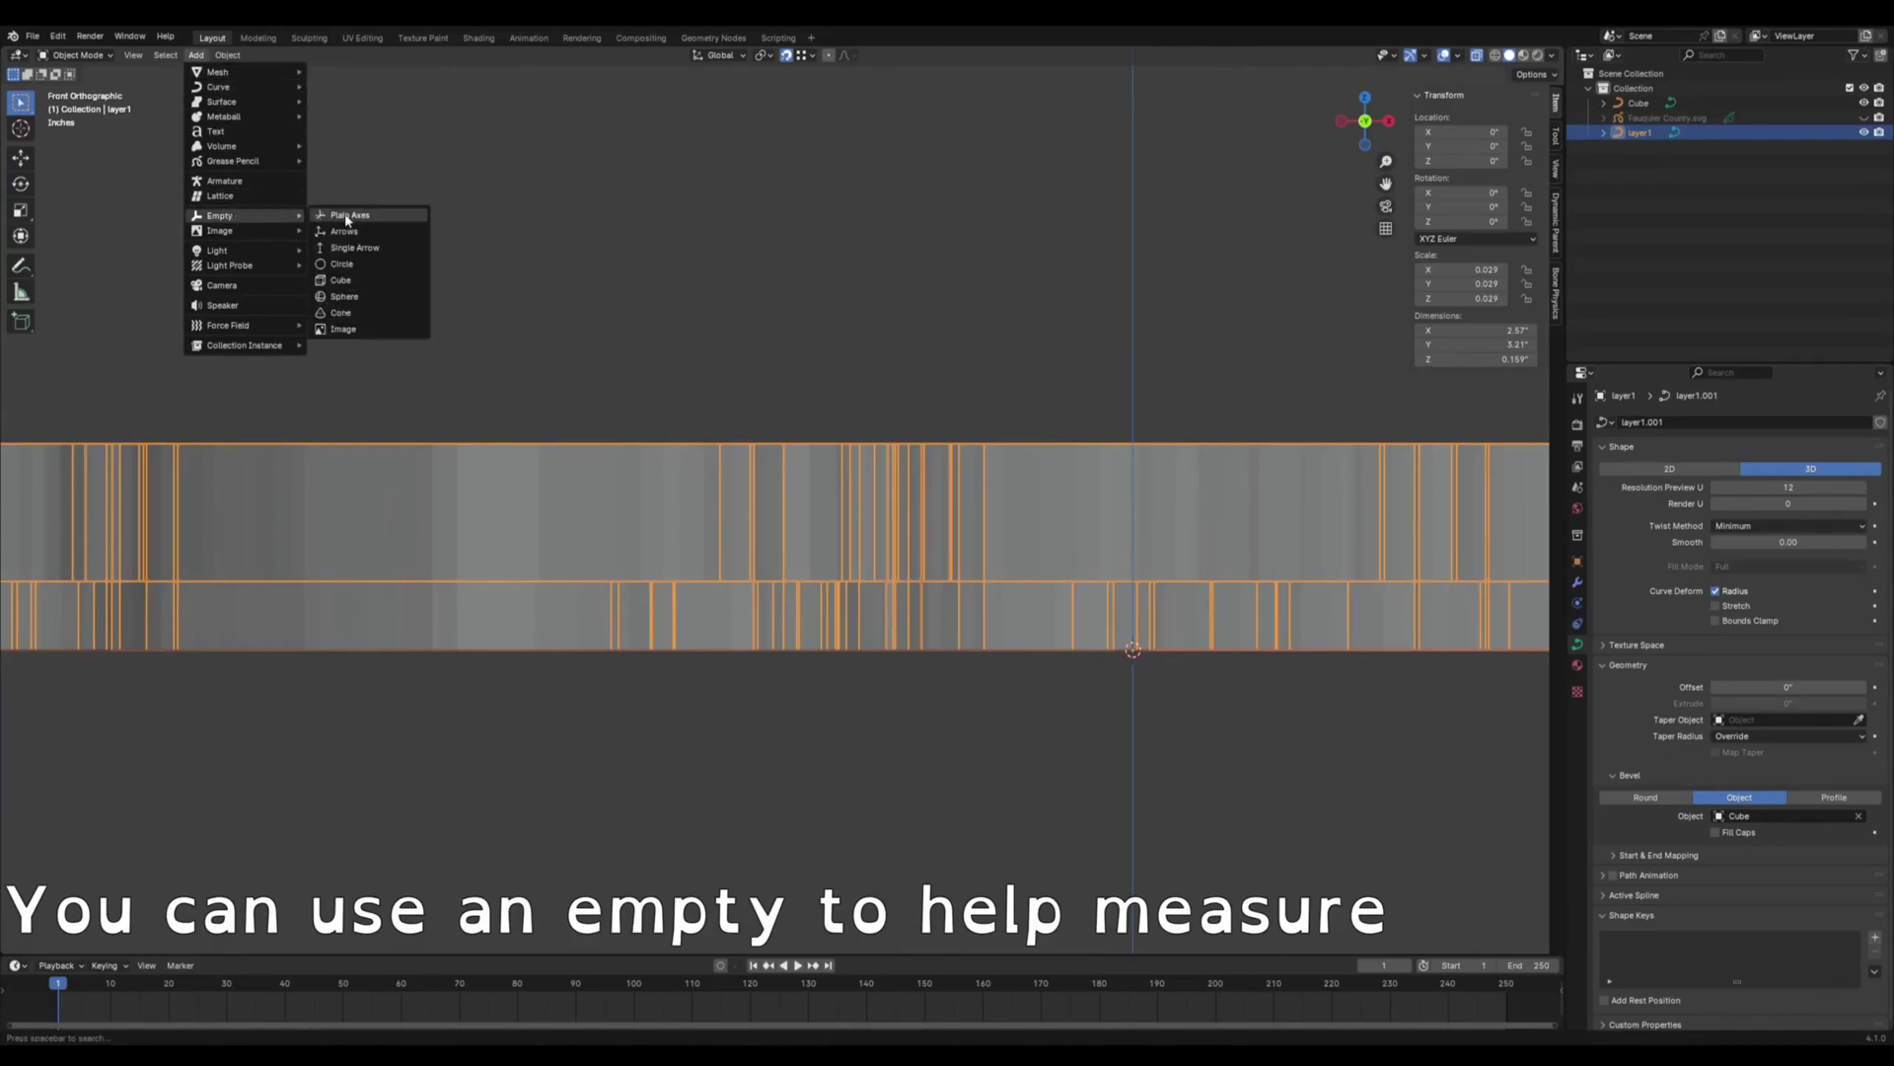
- Add a plain-axes empty and scale the L profile until the walls are about 0.375" tall
click(350, 217)
key(s)
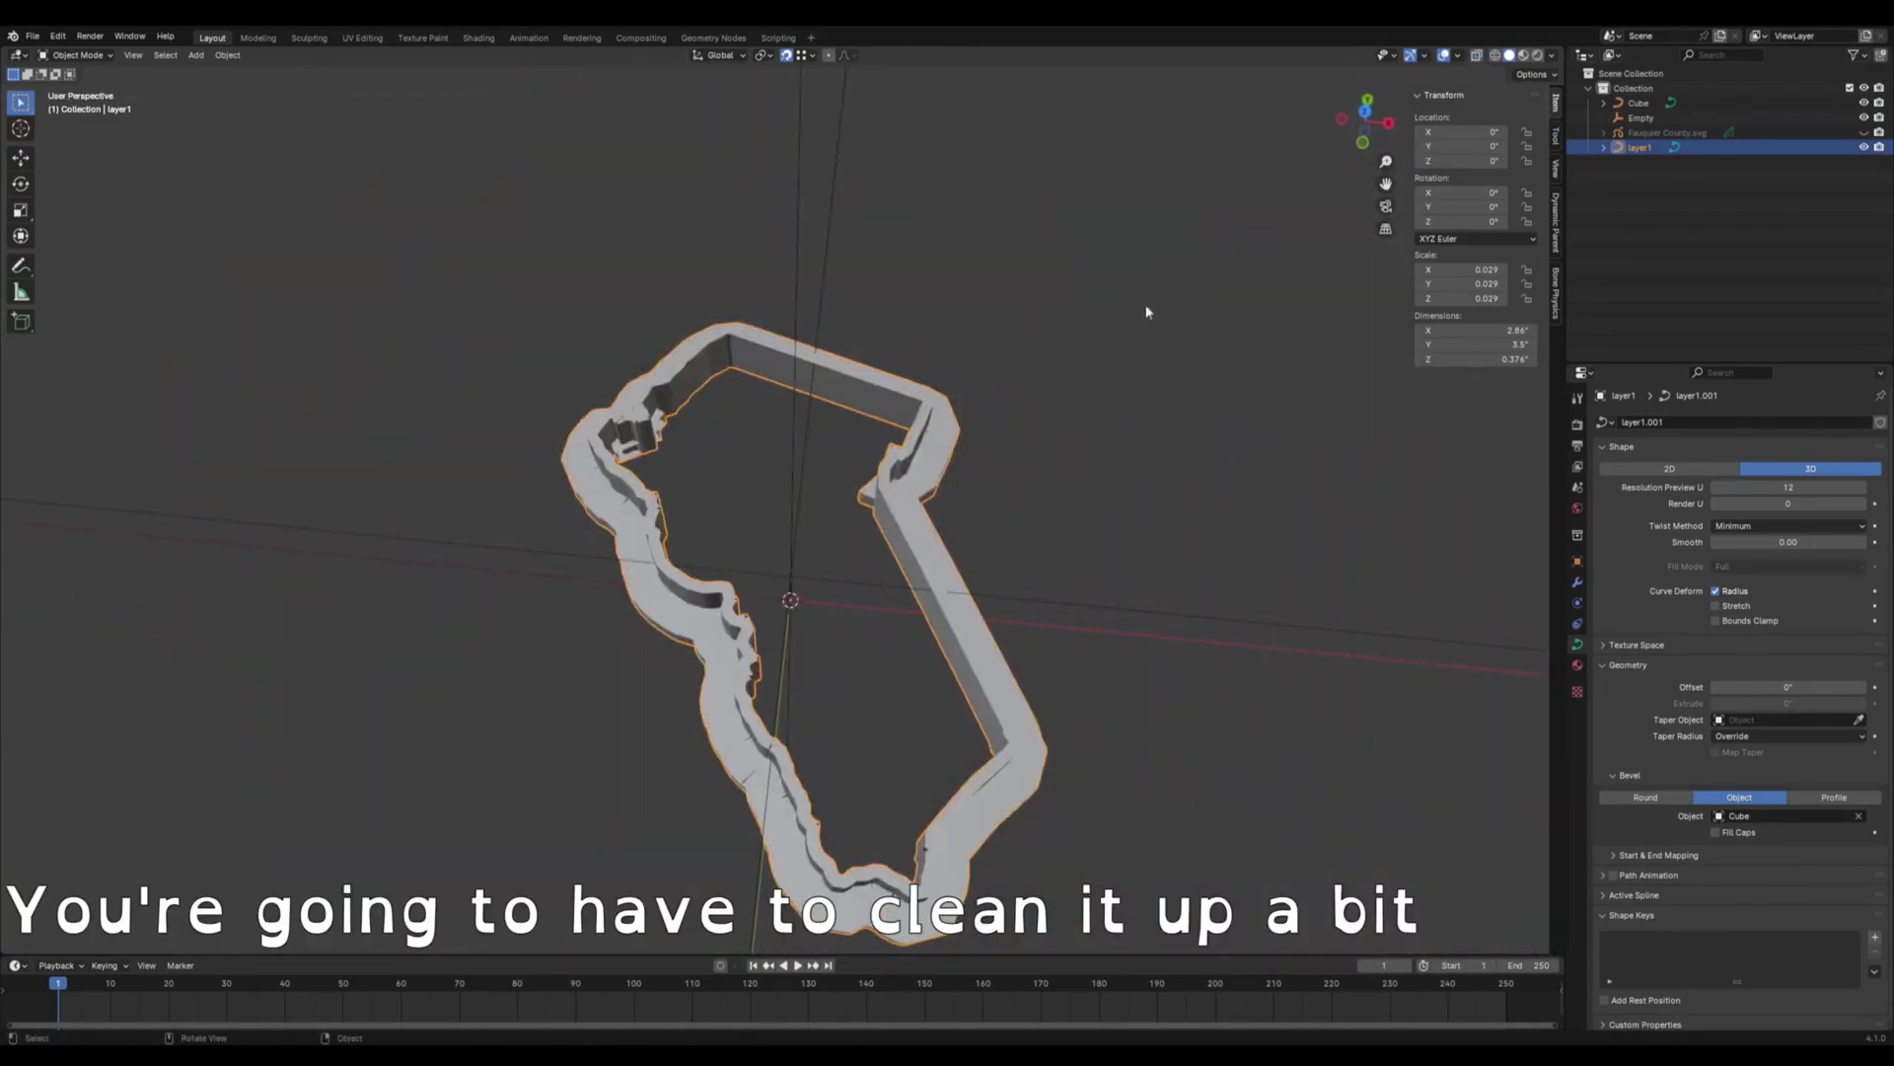
mouse_move(1146, 309)
middle_down()
mouse_move(890, 382)
mouse_move(977, 355)
middle_up()
scroll(963, 399, up, 5)
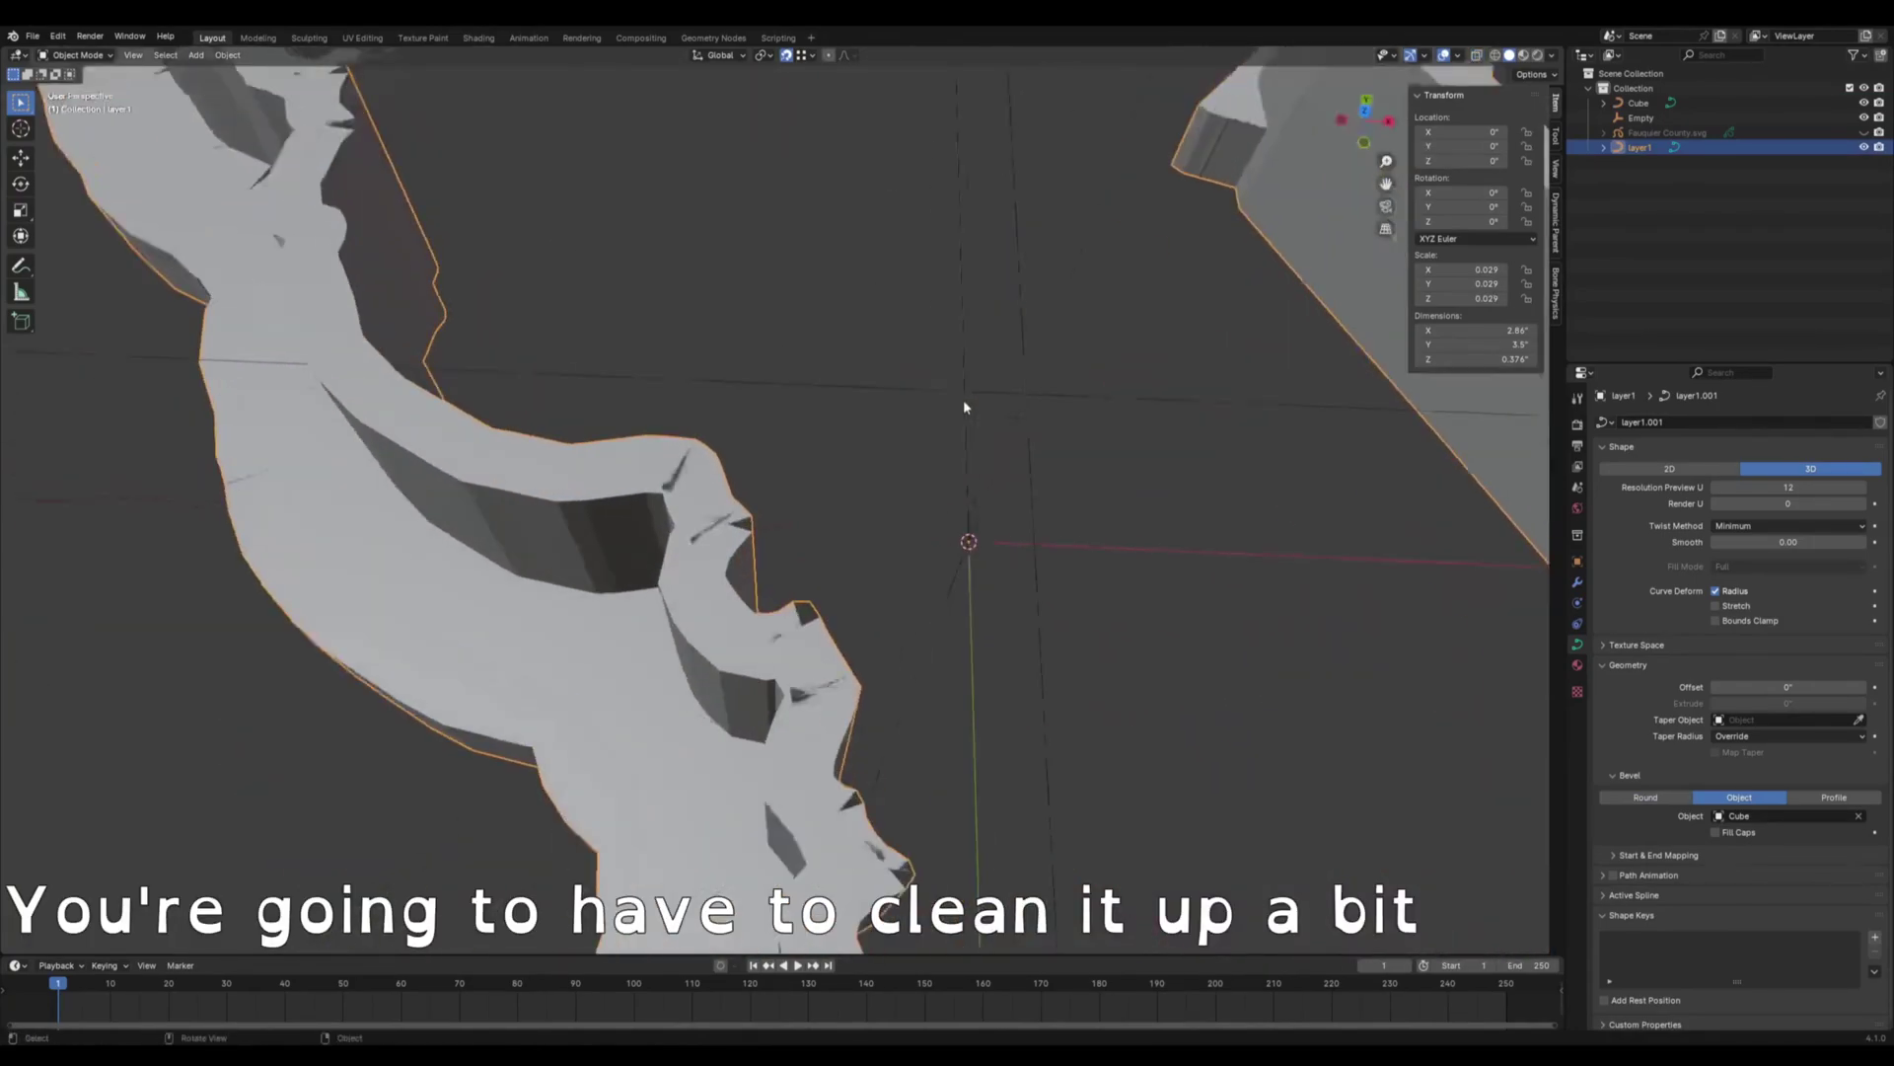
scroll(953, 419, down, 6)
middle_drag(953, 418, 1001, 610)
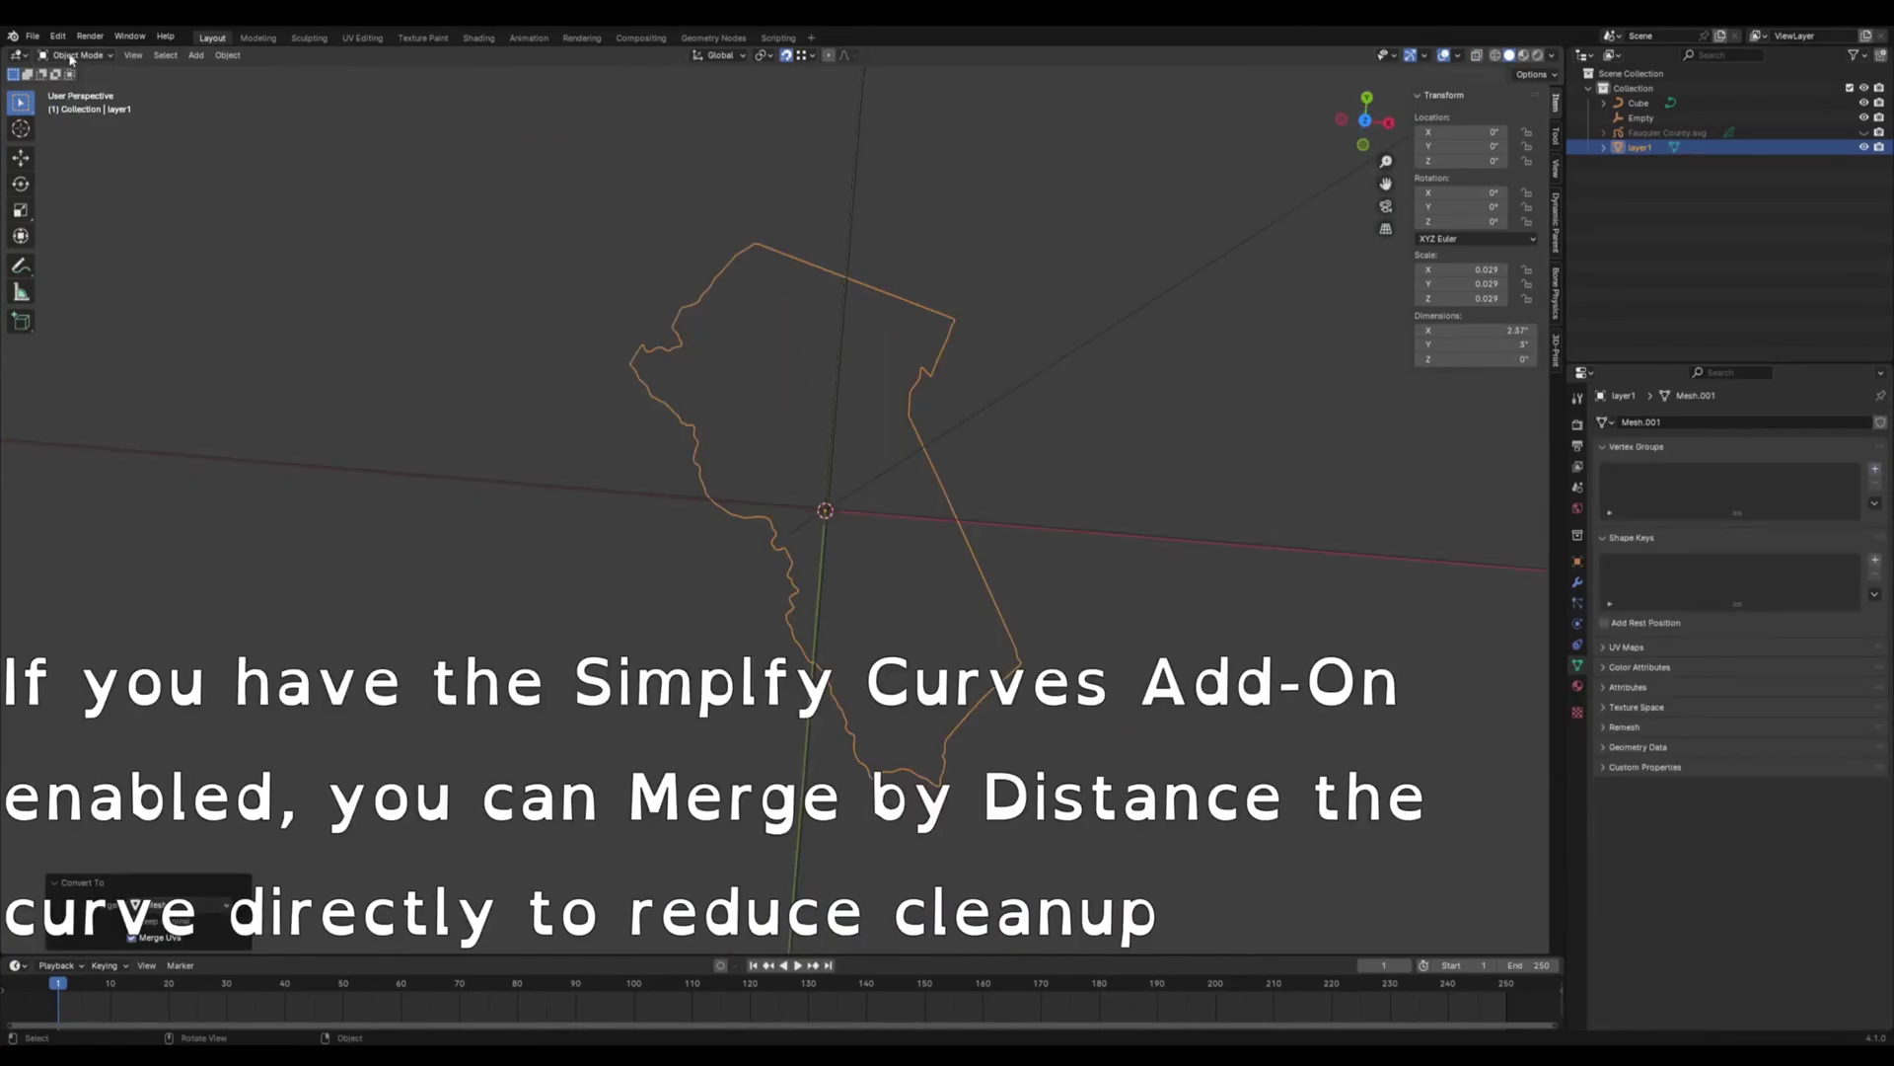
click(71, 59)
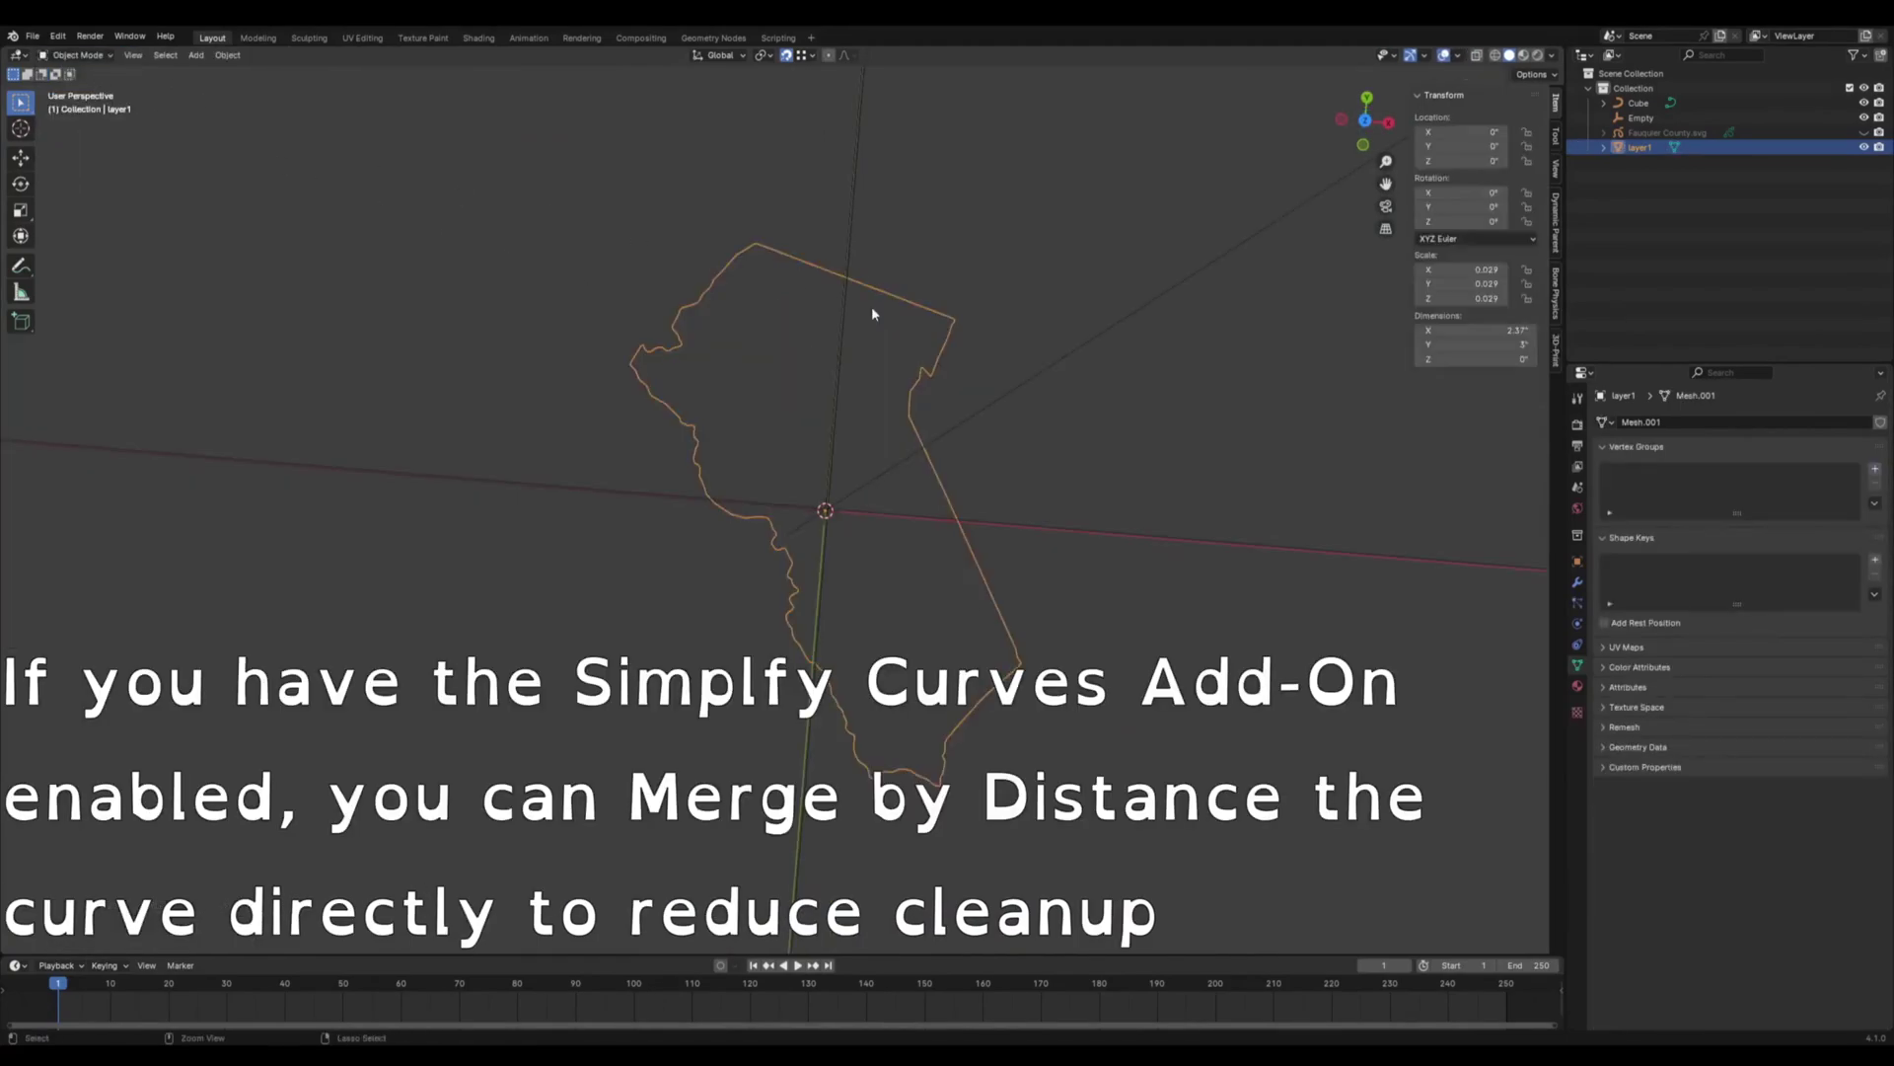
- Merge the county curve's points by distance, removing 532 Bezier points
right_click(545, 321)
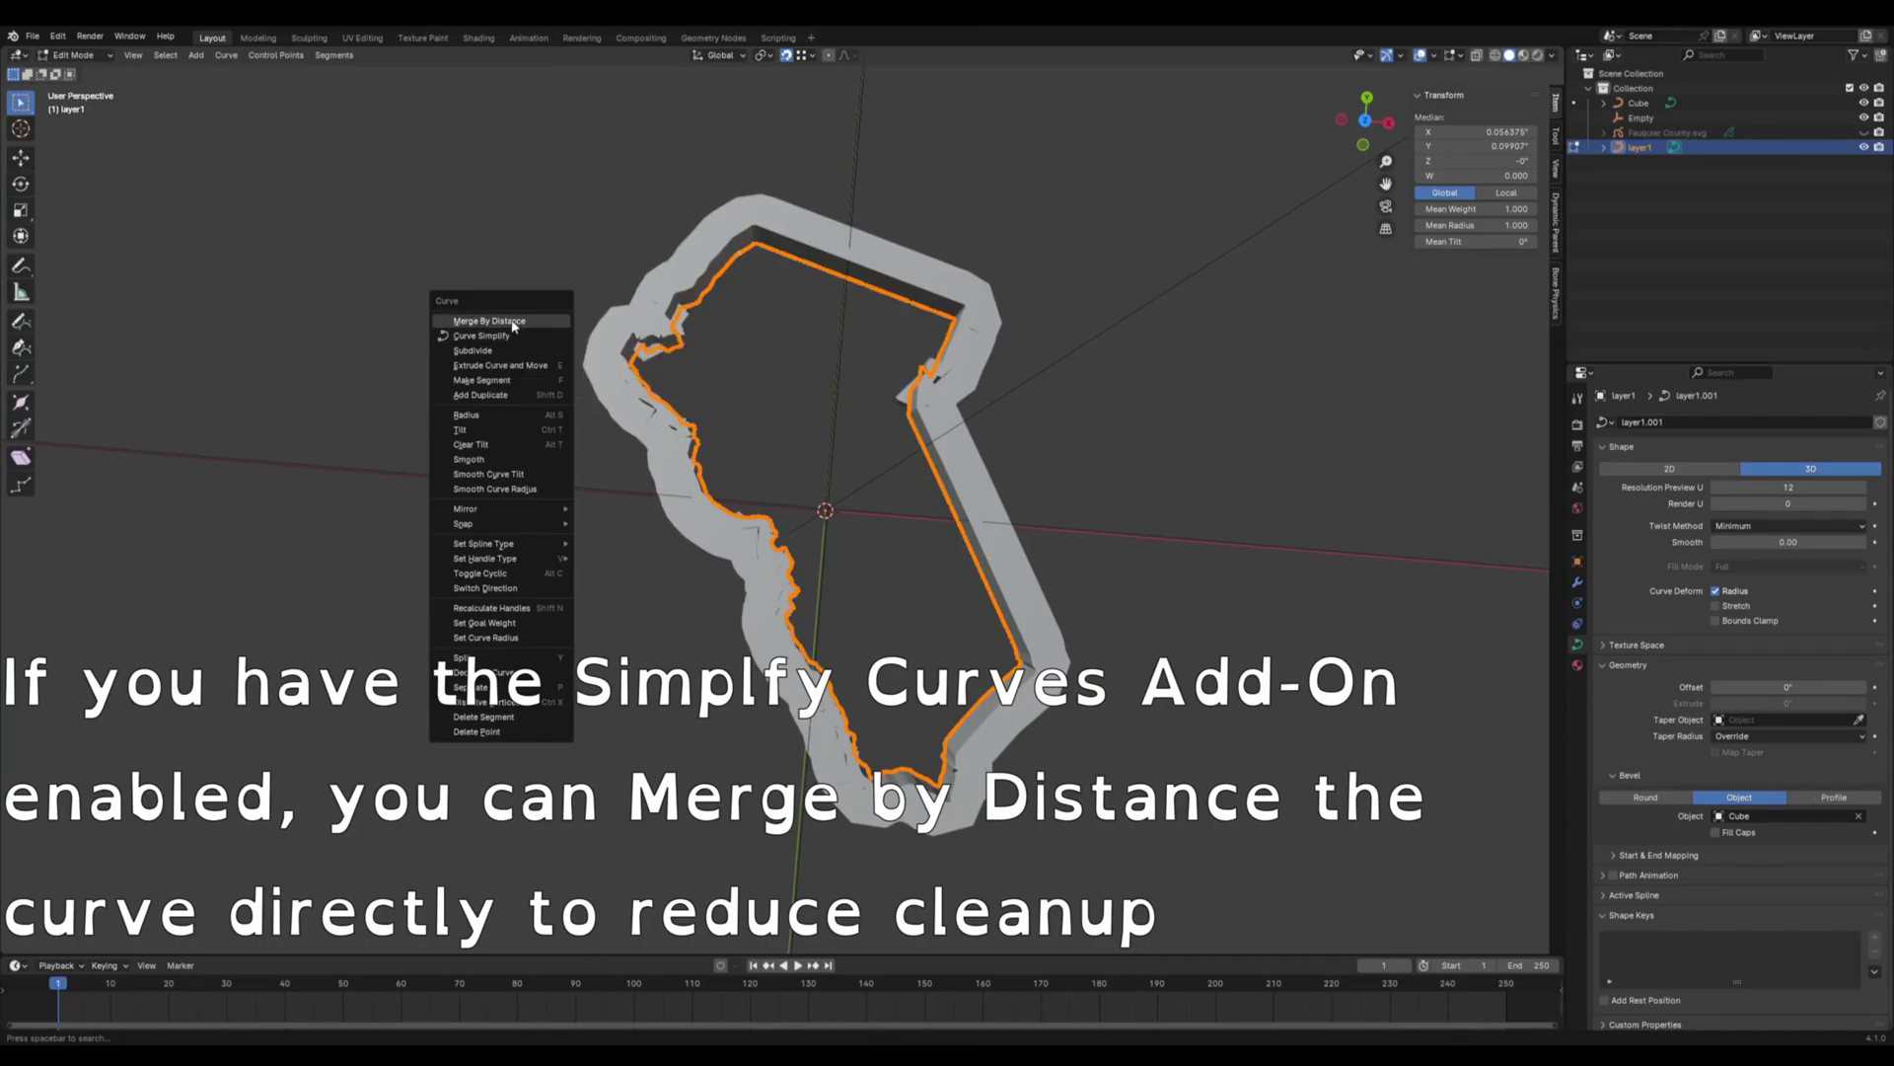
click(513, 323)
key(Return)
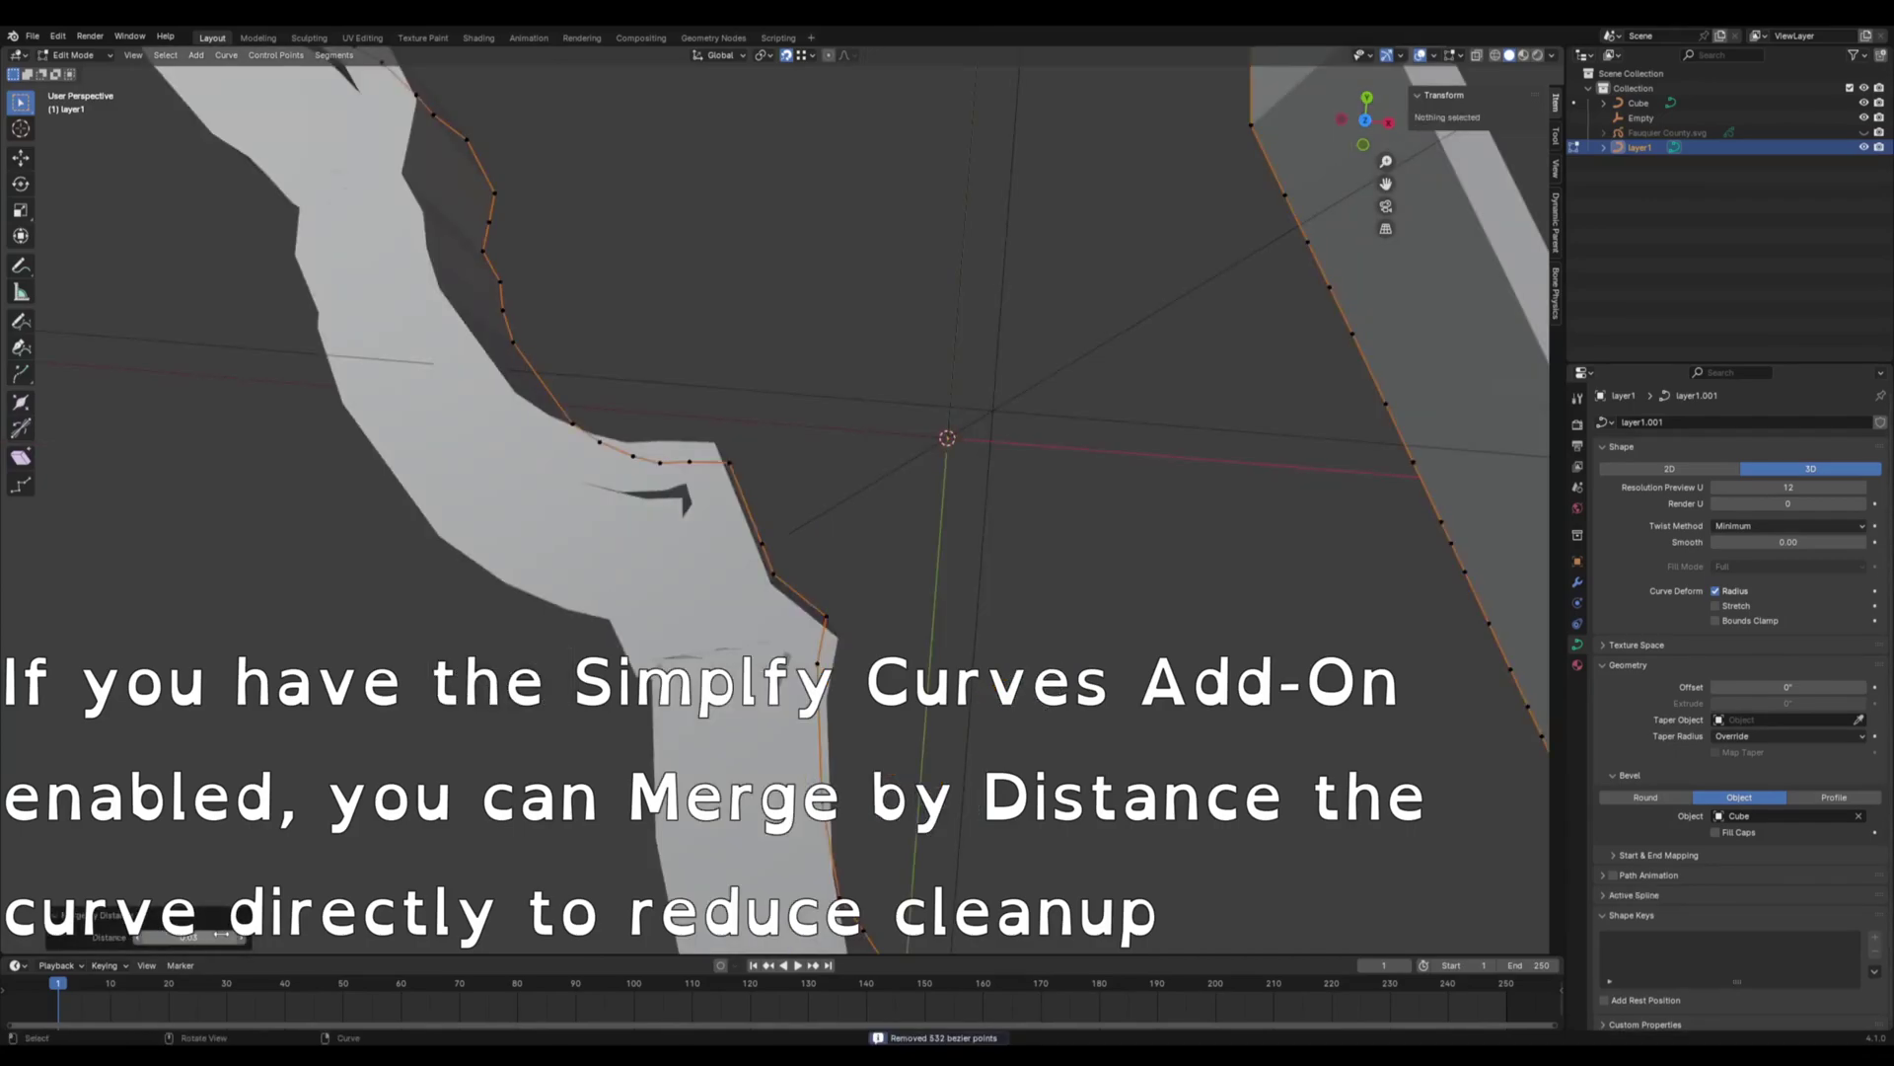
scroll(793, 509, down, 10)
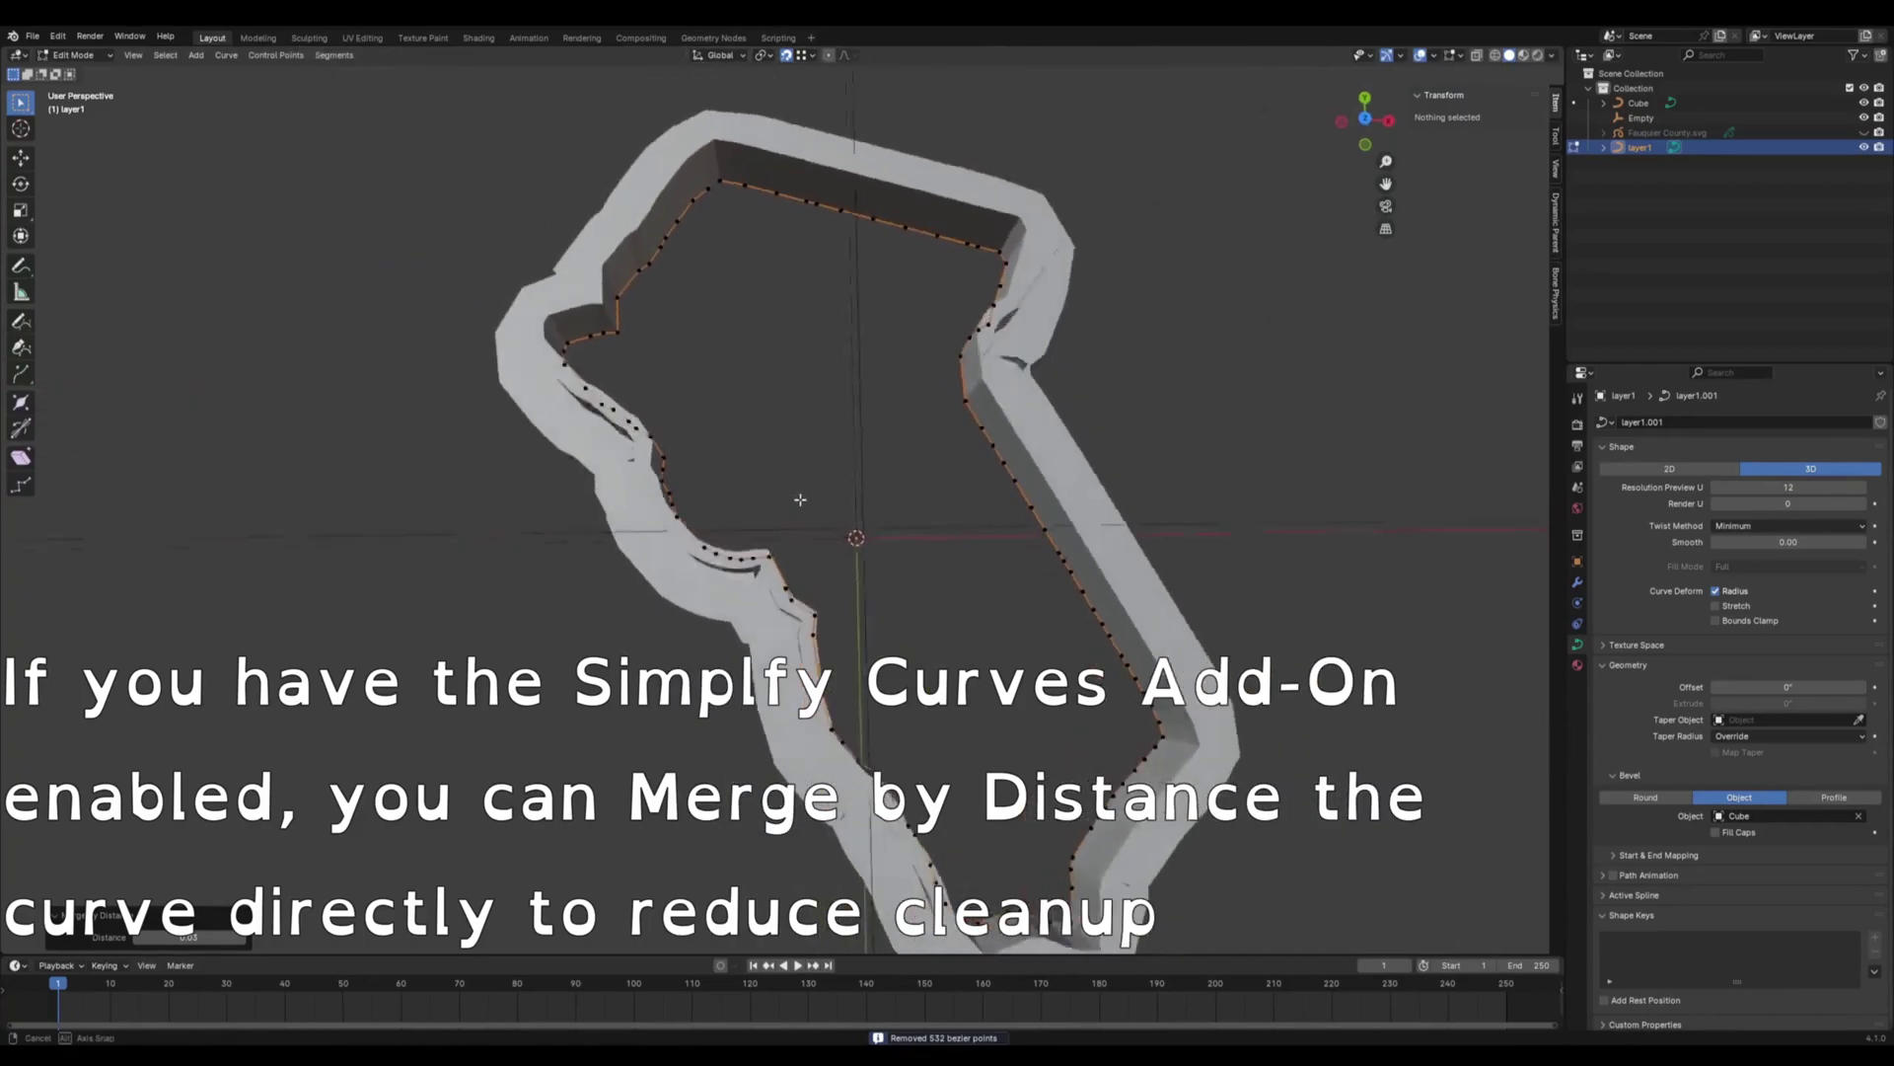
mouse_move(792, 509)
middle_down()
mouse_move(805, 526)
mouse_move(735, 519)
middle_up()
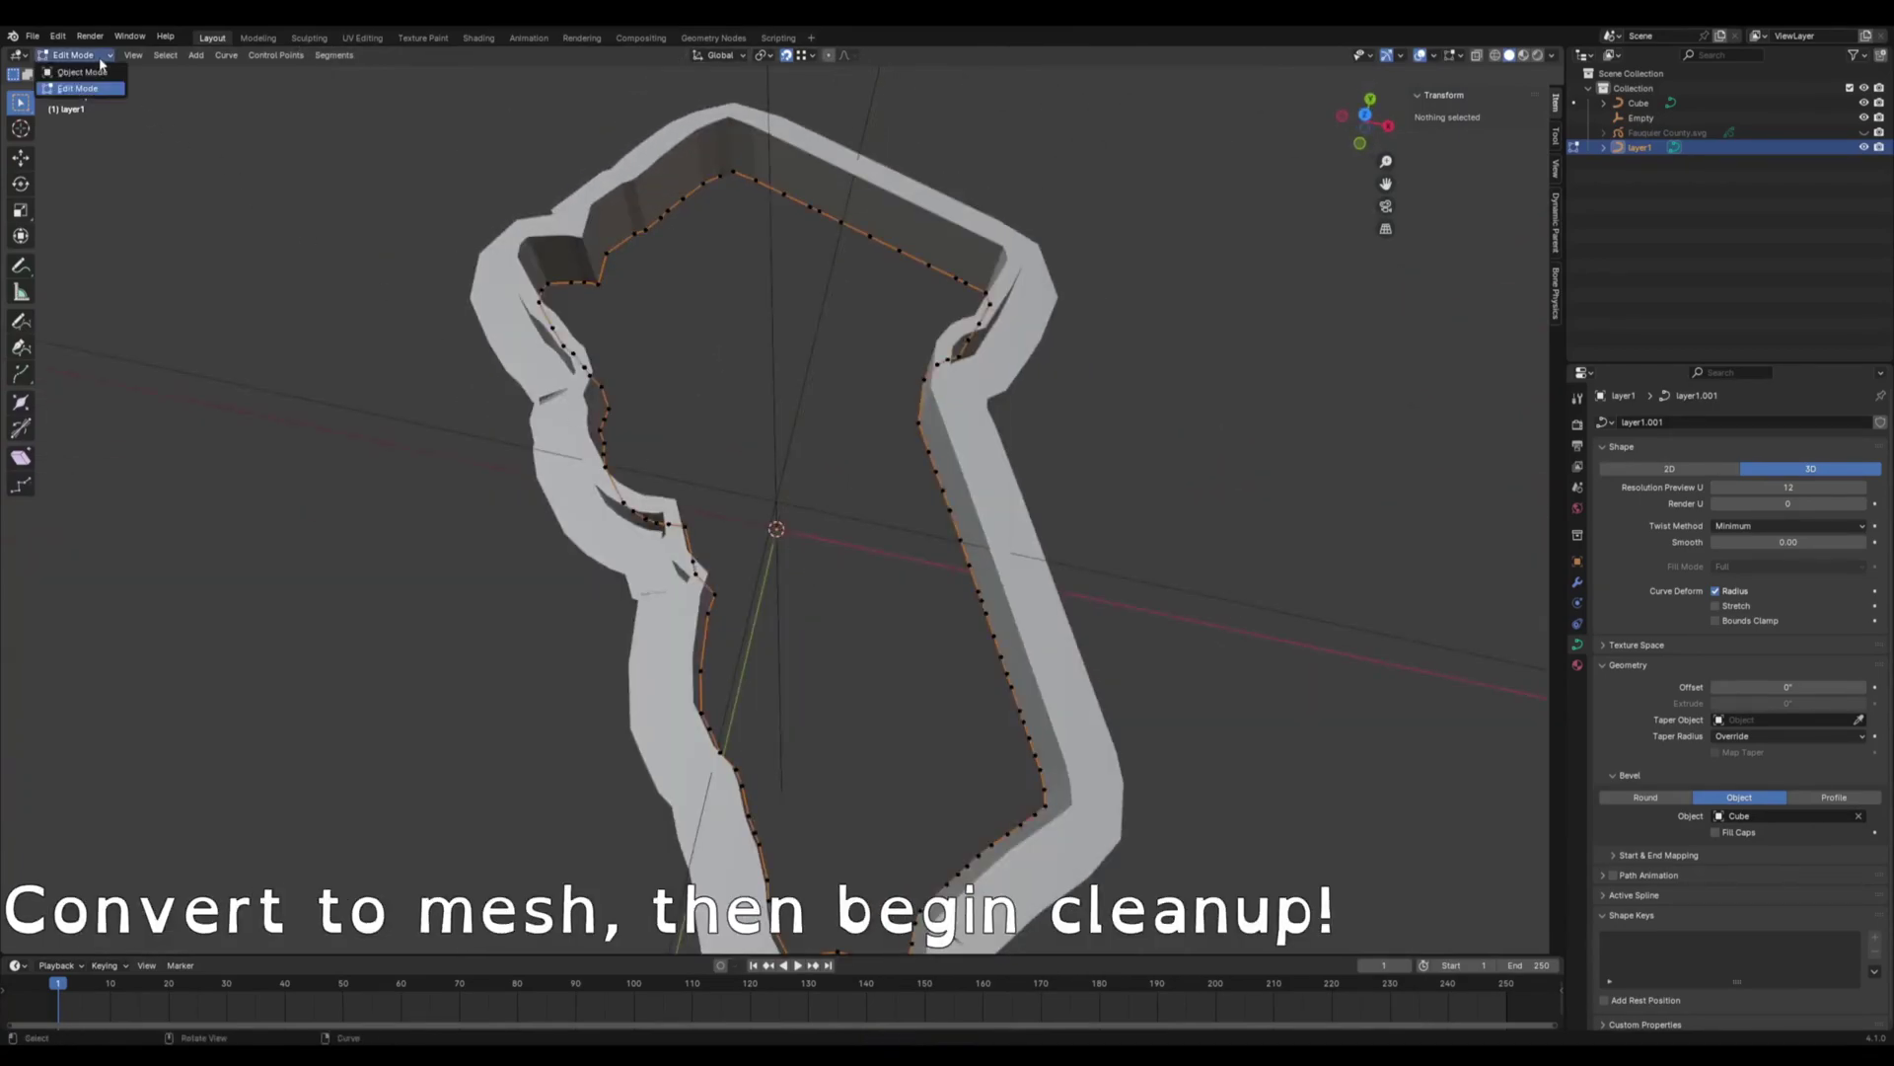
- Convert the beveled county curve cutter into a mesh
key(Tab)
middle_drag(735, 519, 774, 384)
right_click(774, 385)
click(867, 403)
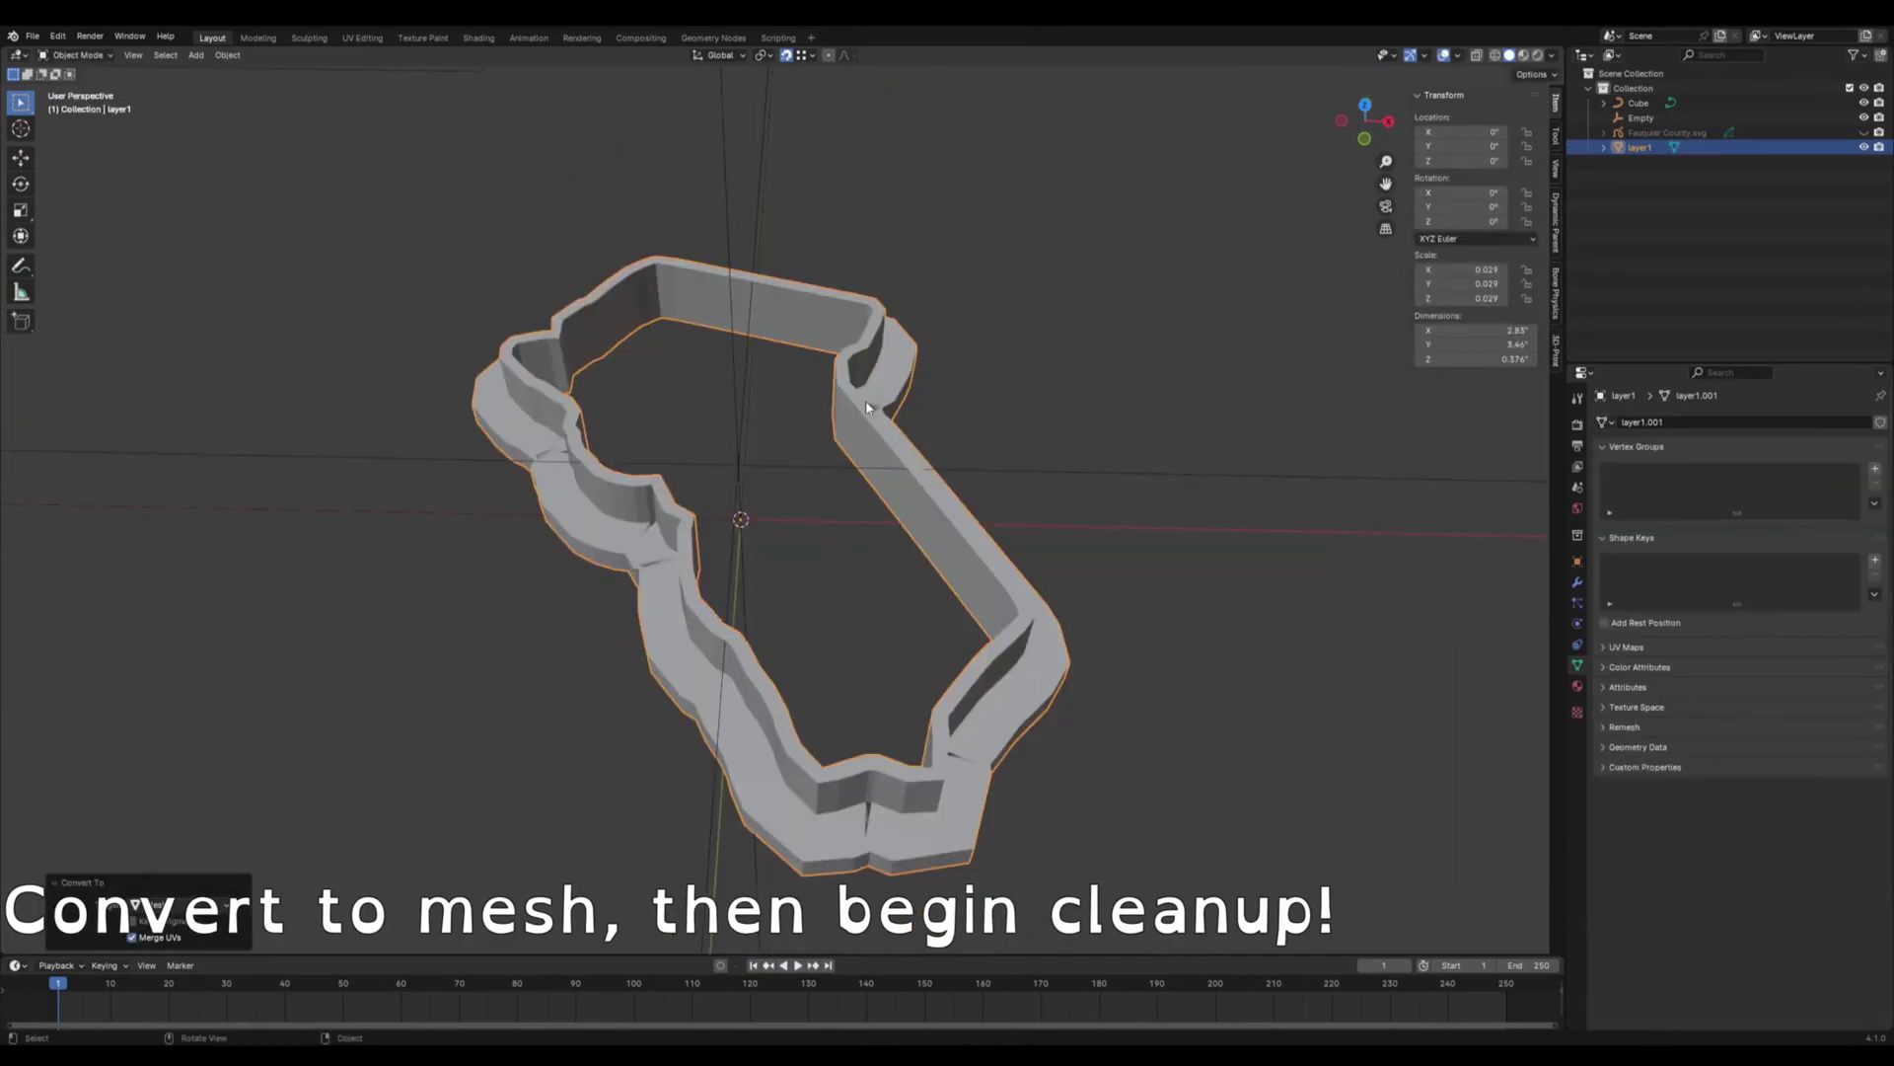
- In Edit Mode, zoom into the cutter's bends to inspect overlapping faces using vertex selection
click(74, 55)
click(79, 88)
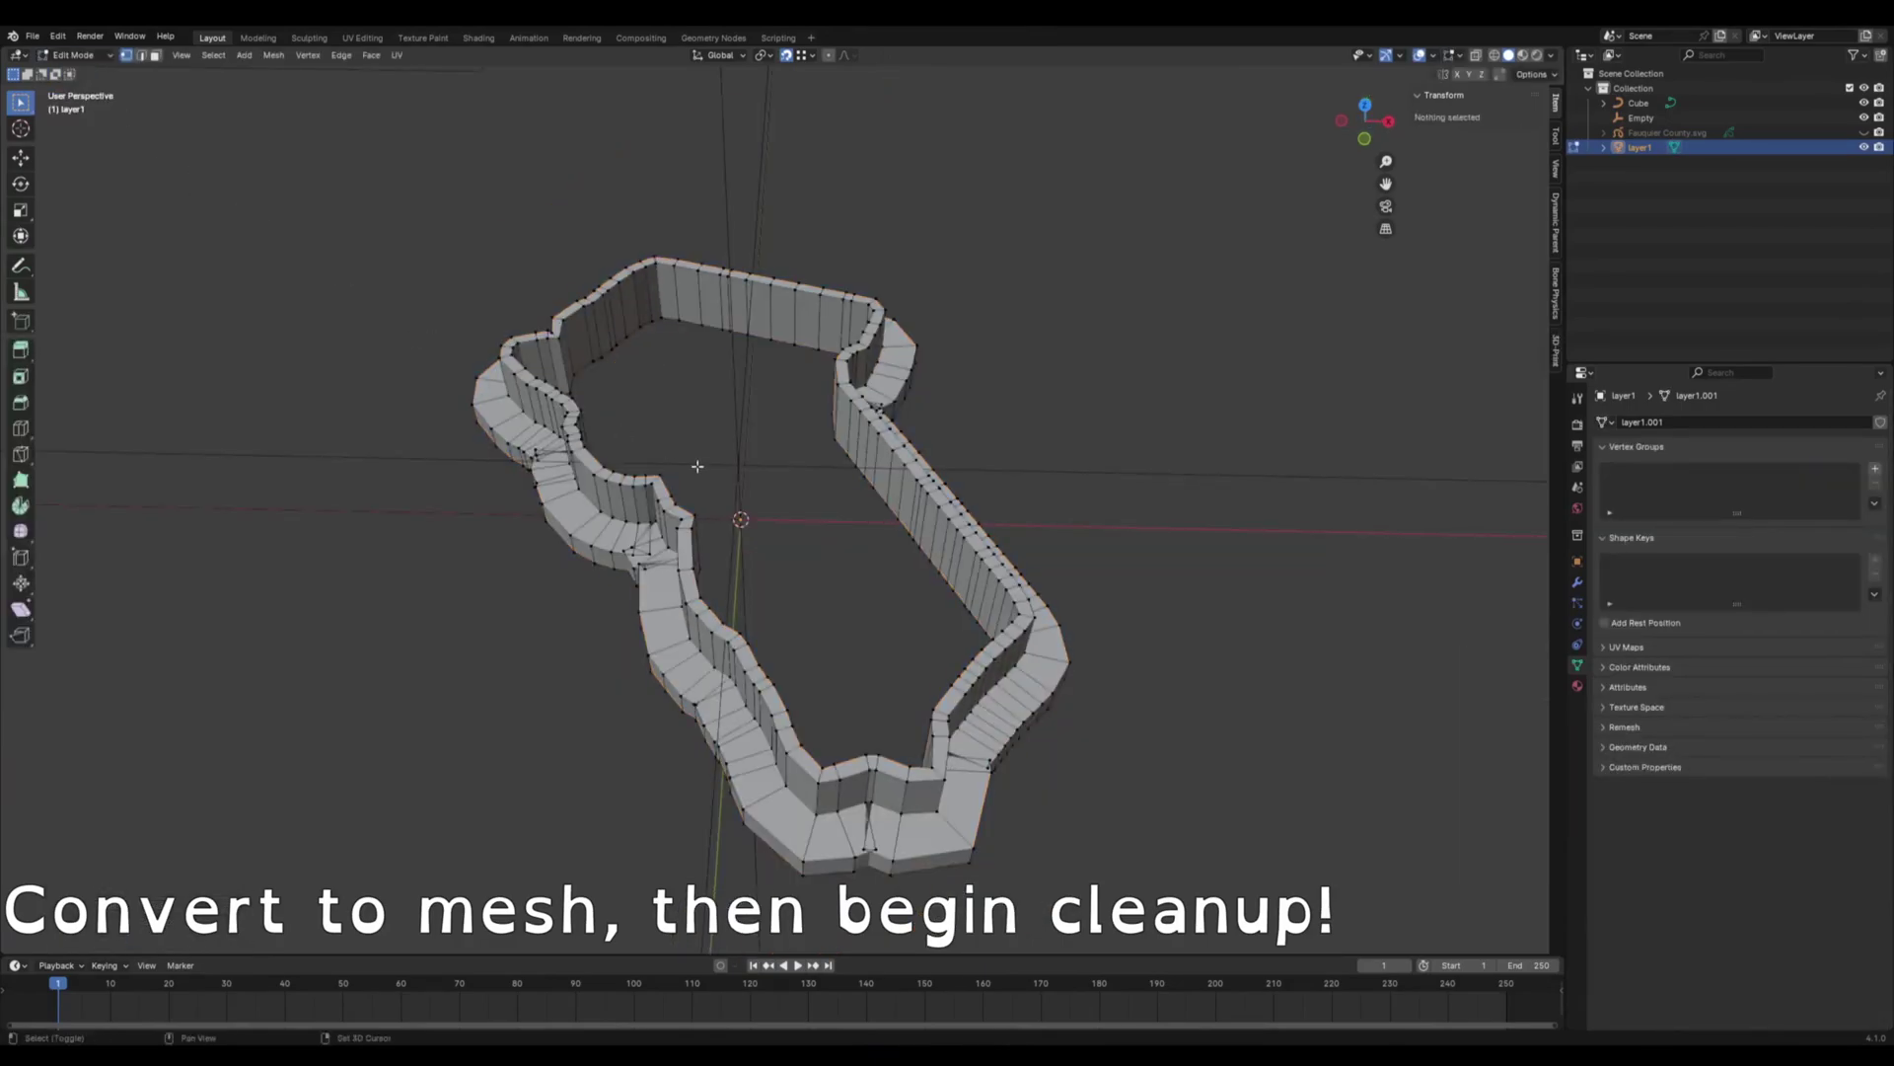
middle_drag(773, 380, 824, 433)
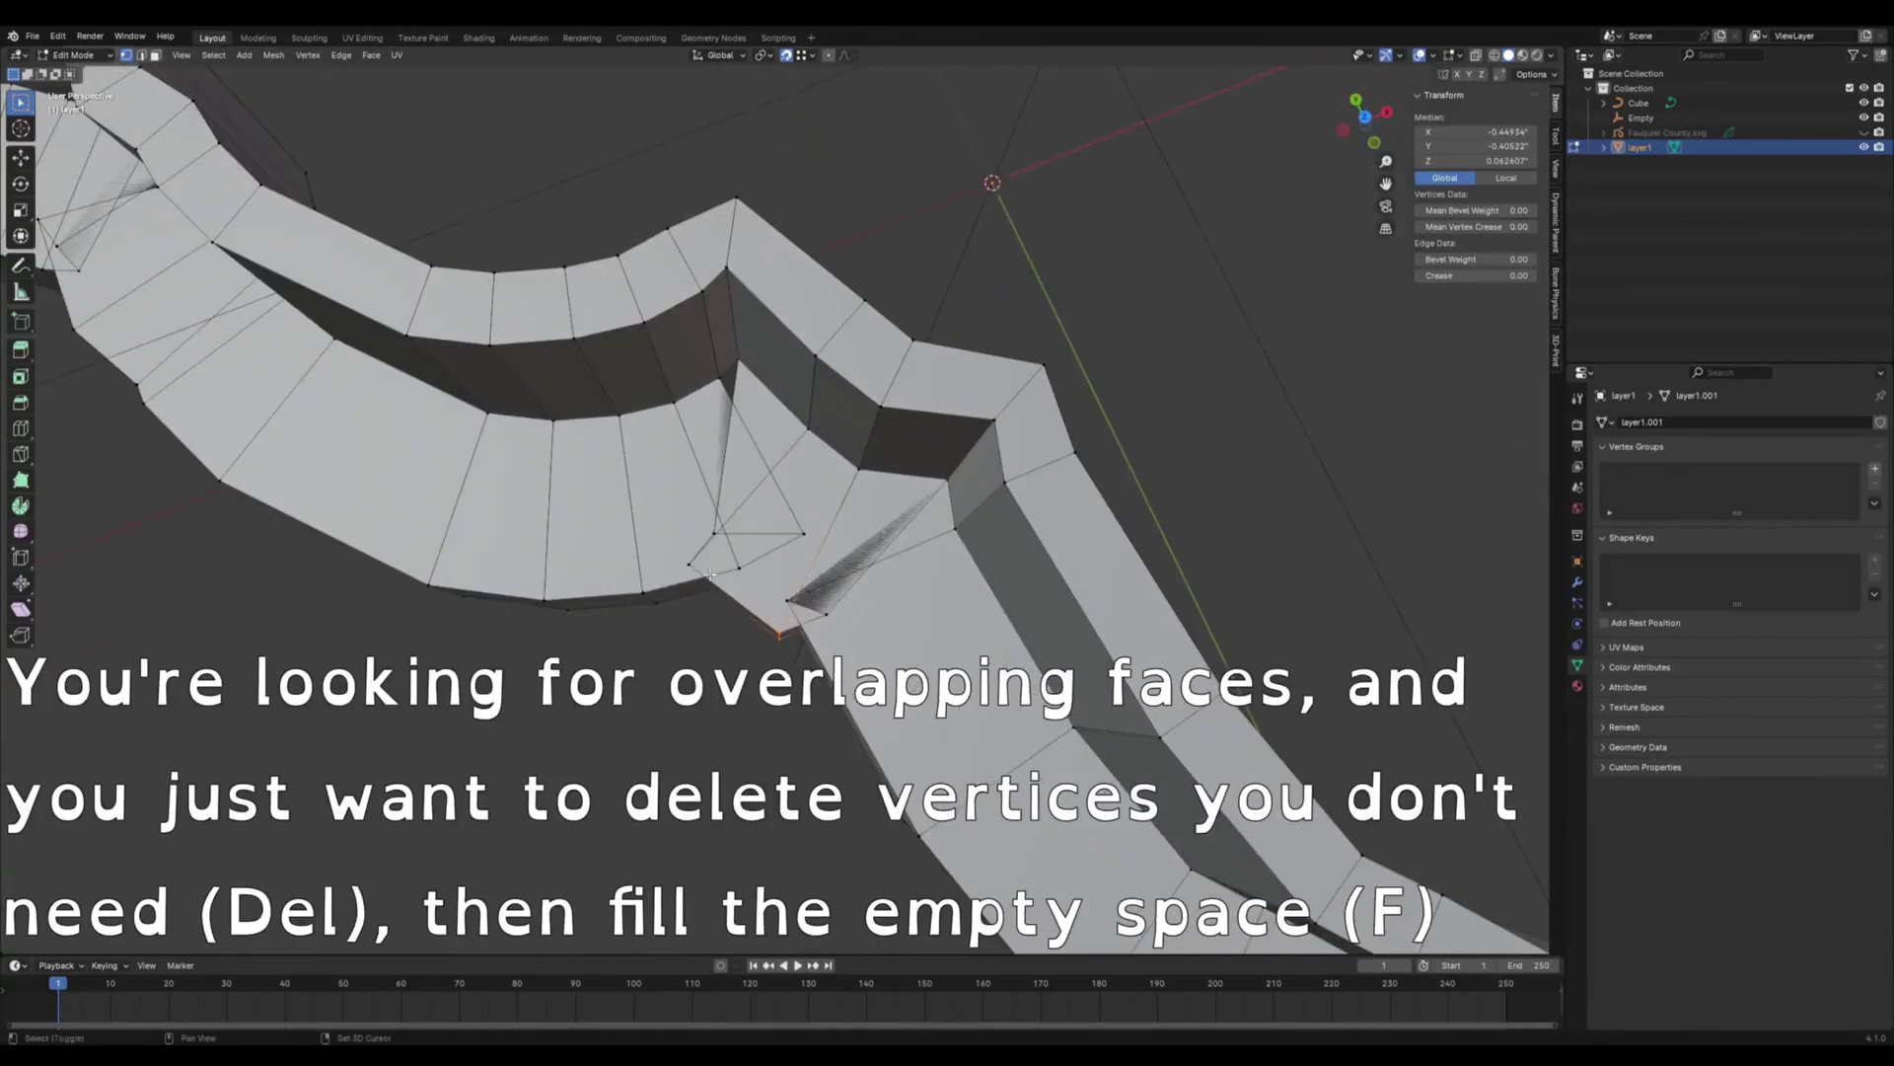
click(733, 57)
mouse_move(762, 528)
middle_down()
mouse_move(779, 556)
mouse_move(960, 337)
mouse_move(850, 393)
mouse_move(965, 508)
mouse_move(1083, 473)
mouse_move(1315, 248)
mouse_move(715, 355)
mouse_move(957, 493)
mouse_move(668, 444)
mouse_move(888, 395)
mouse_move(660, 600)
middle_up()
scroll(778, 557, up, 2)
scroll(1315, 248, down, 3)
key(1)
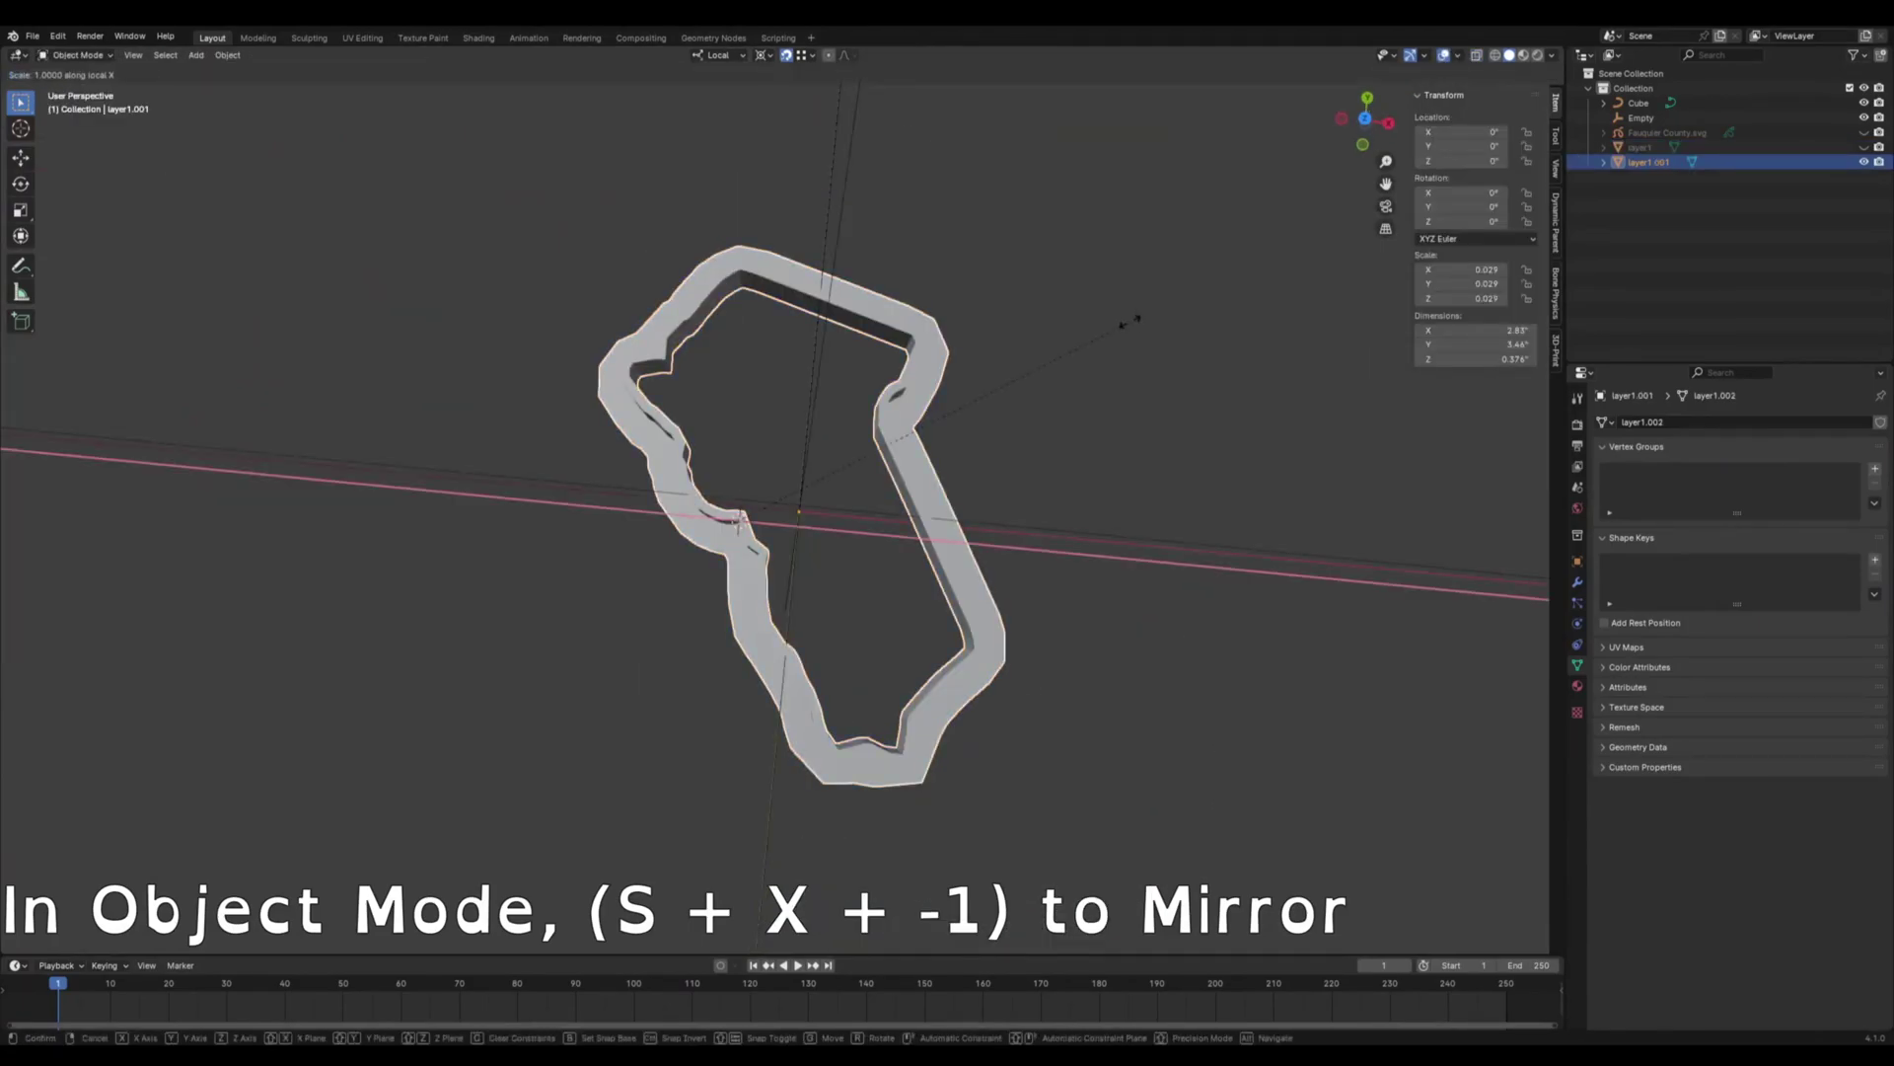
- Mirror the cutter along X with a scale of -1
key(x)
key(minus)
key(1)
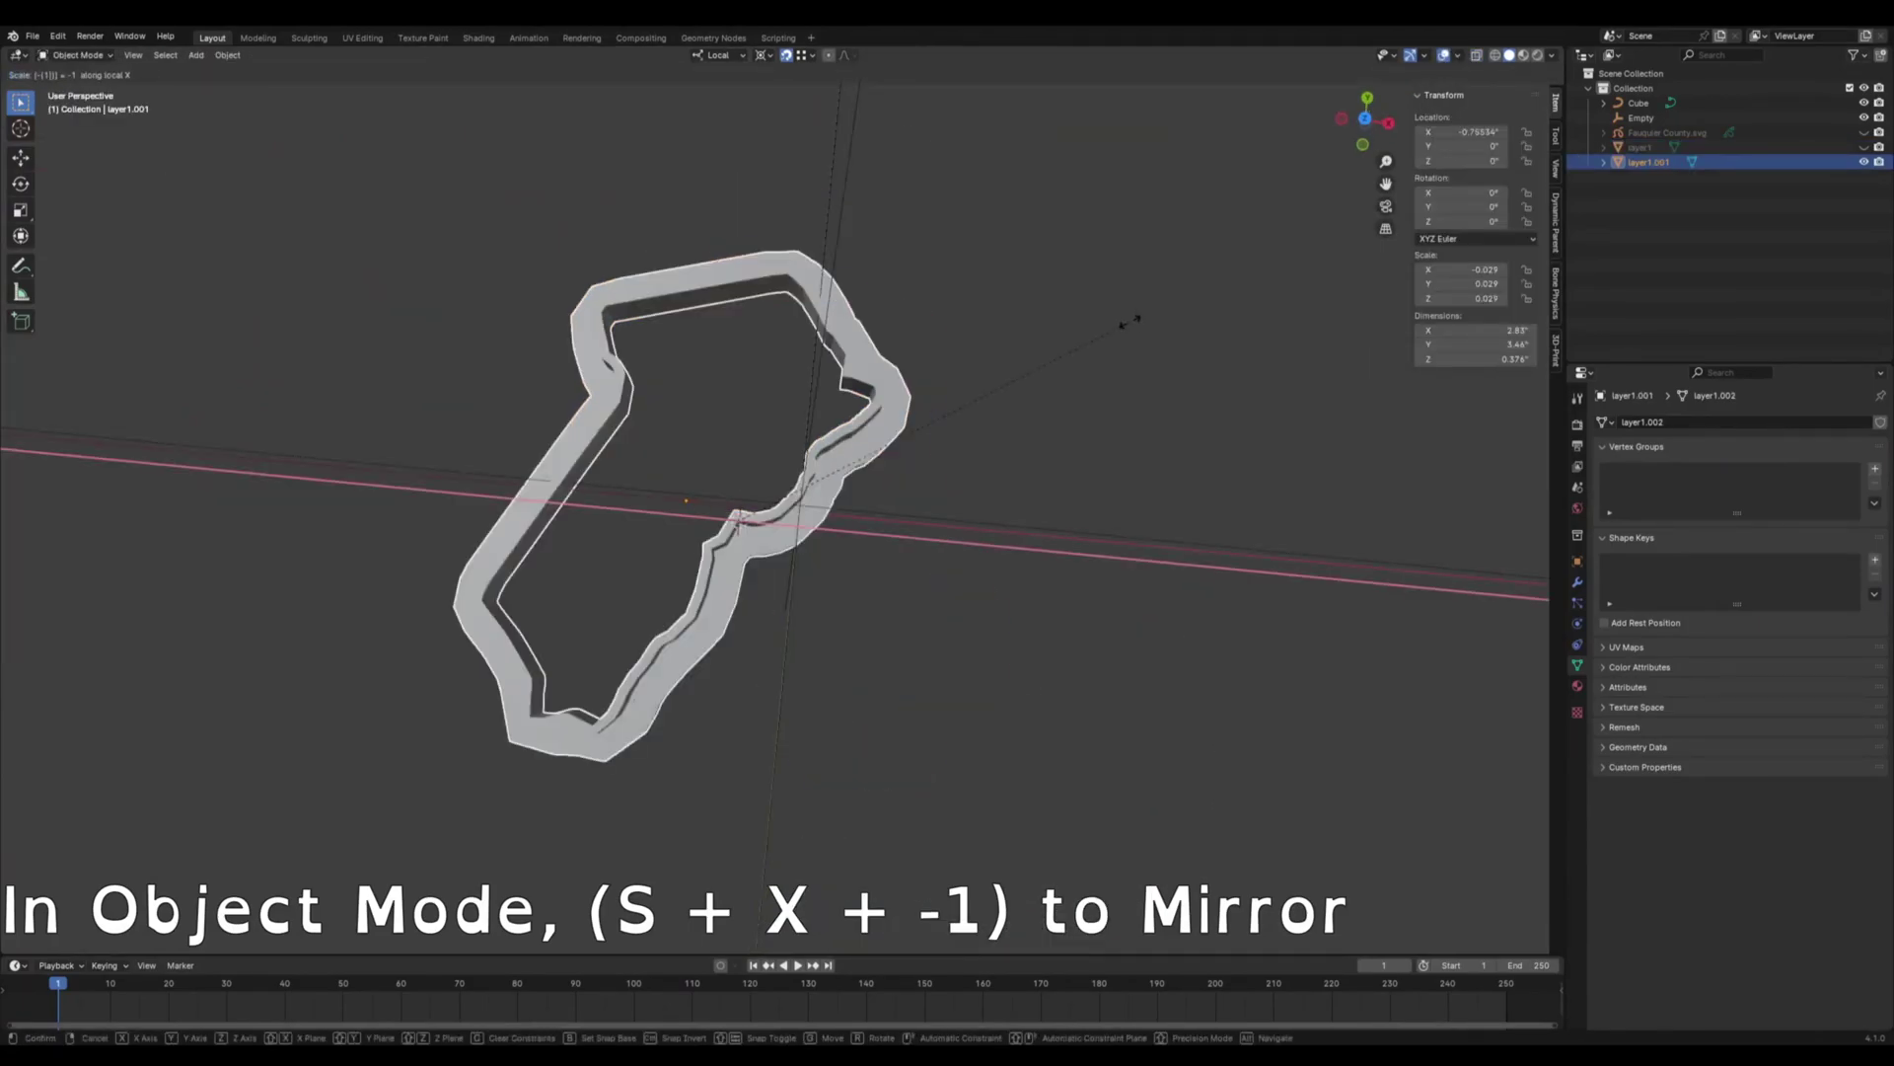
key(Return)
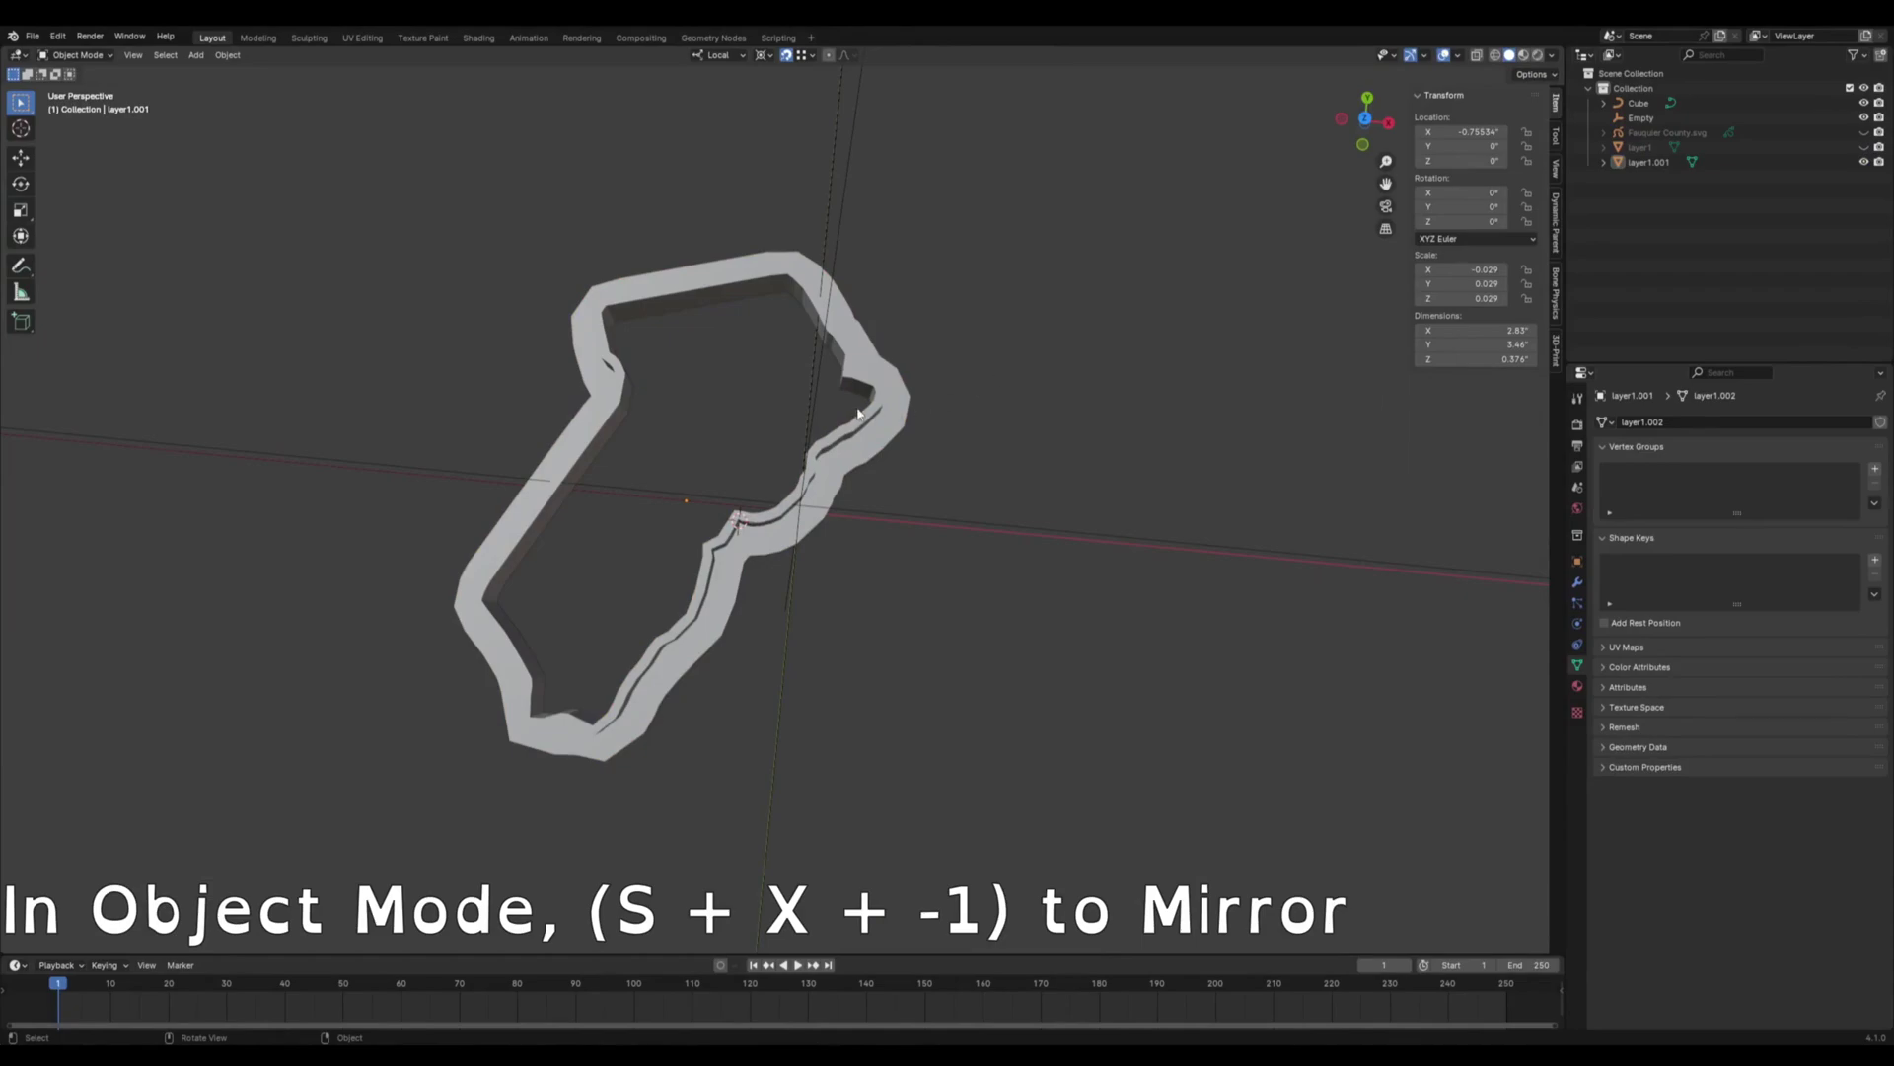
- Turn on Face Orientation in Edit Mode and check every face shows blue from all sides
click(79, 55)
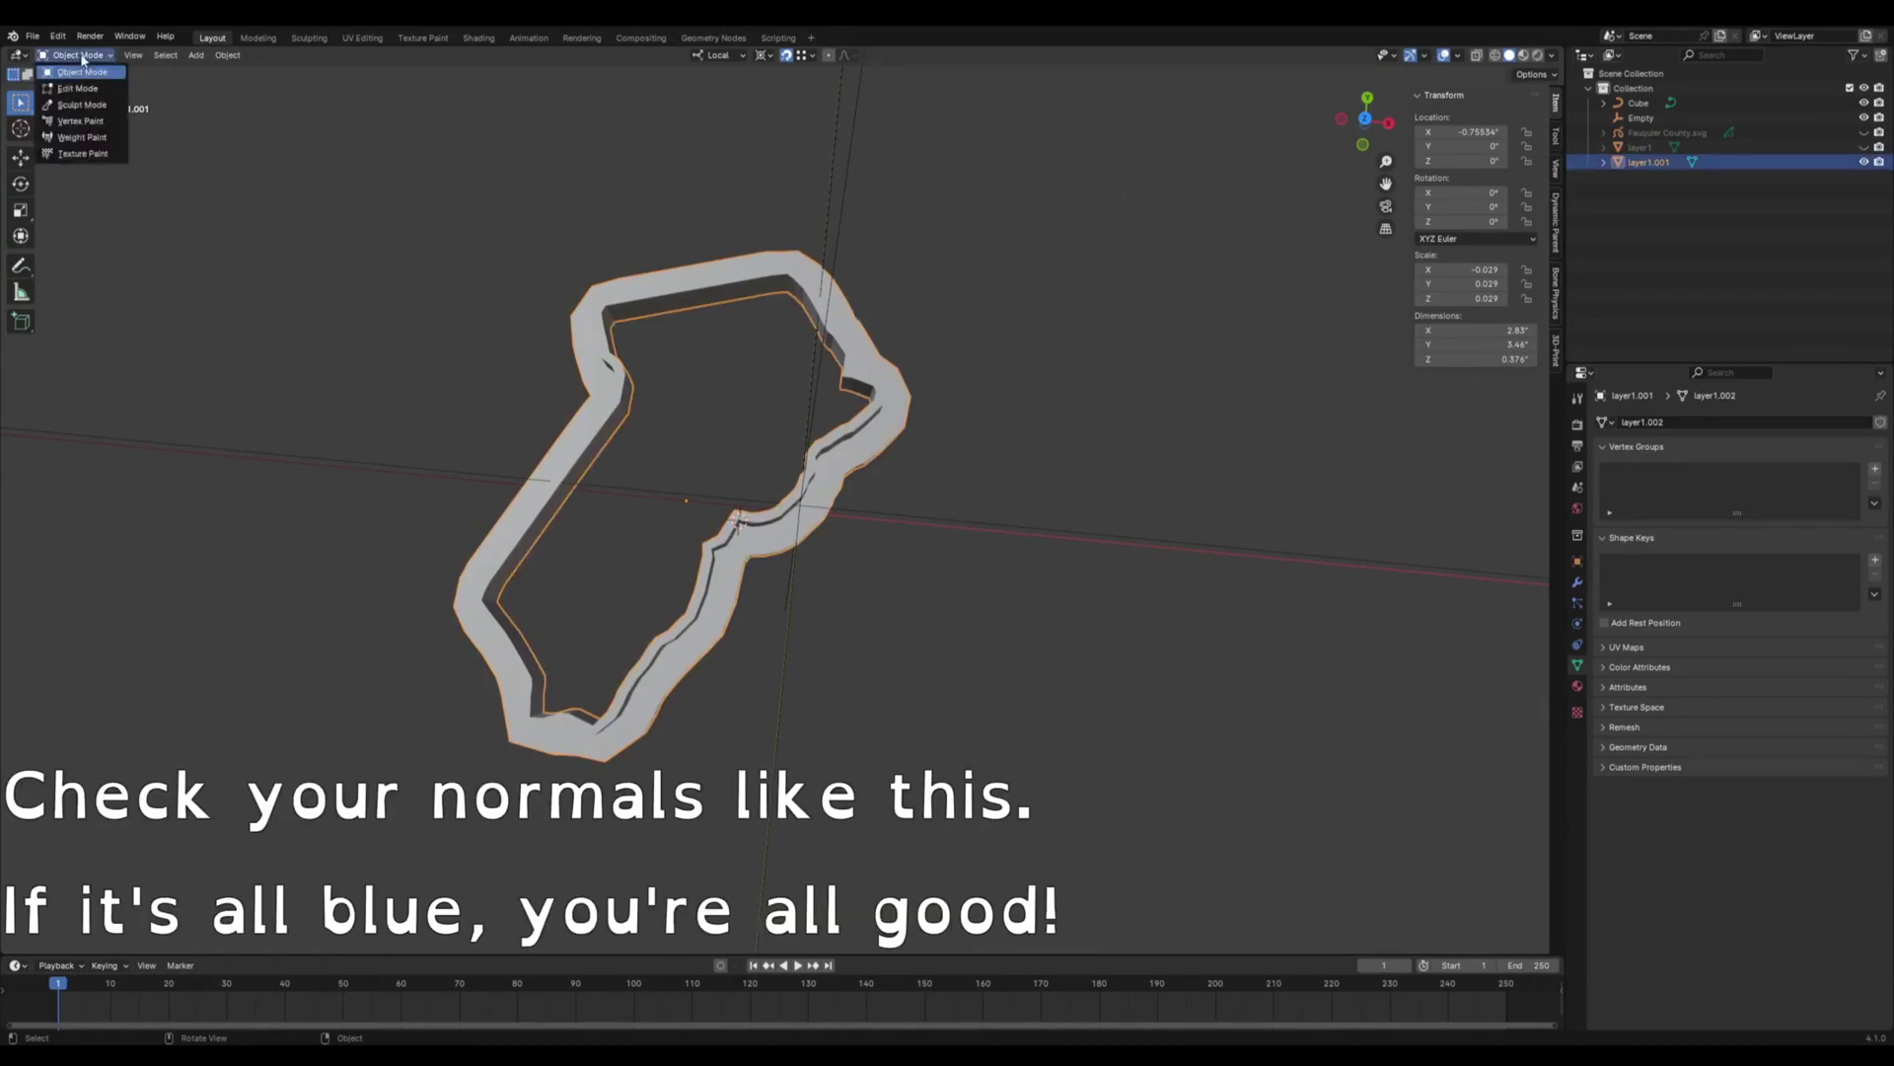
click(79, 88)
click(1434, 56)
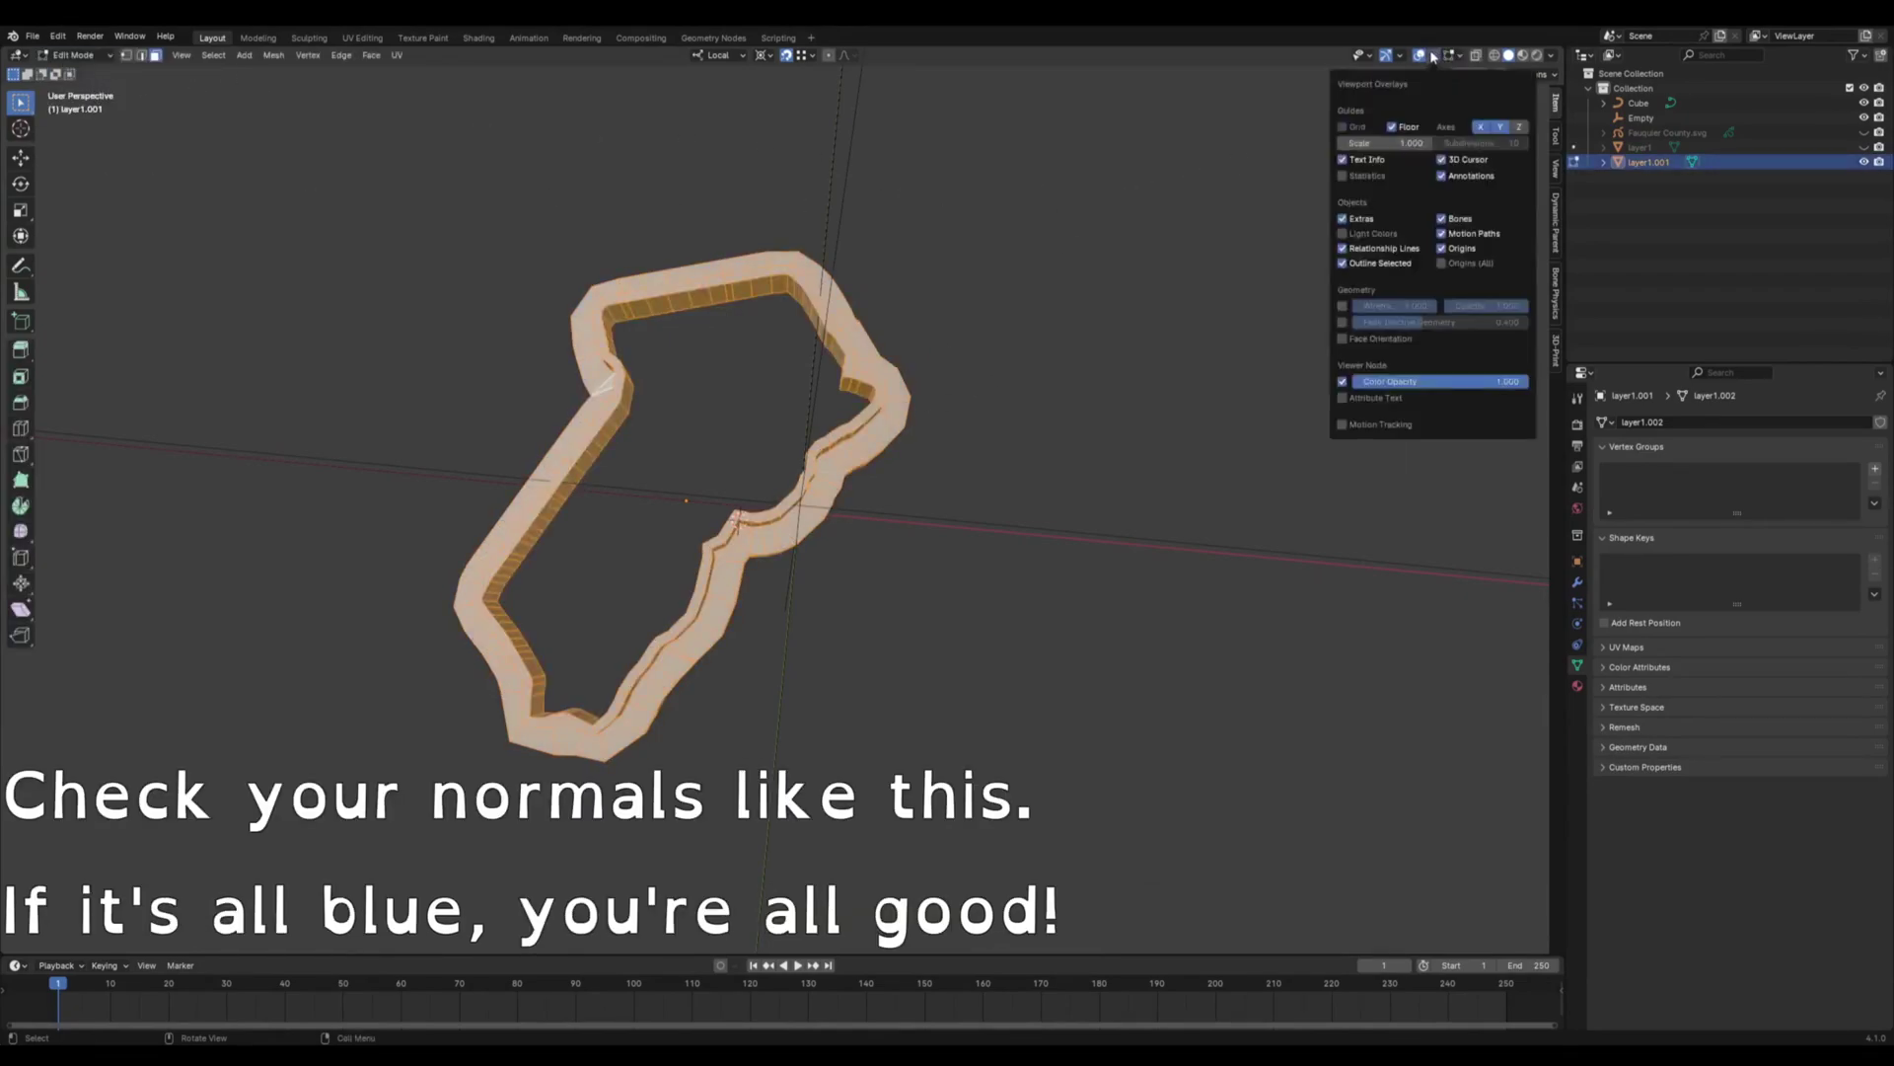
click(1352, 339)
click(1040, 306)
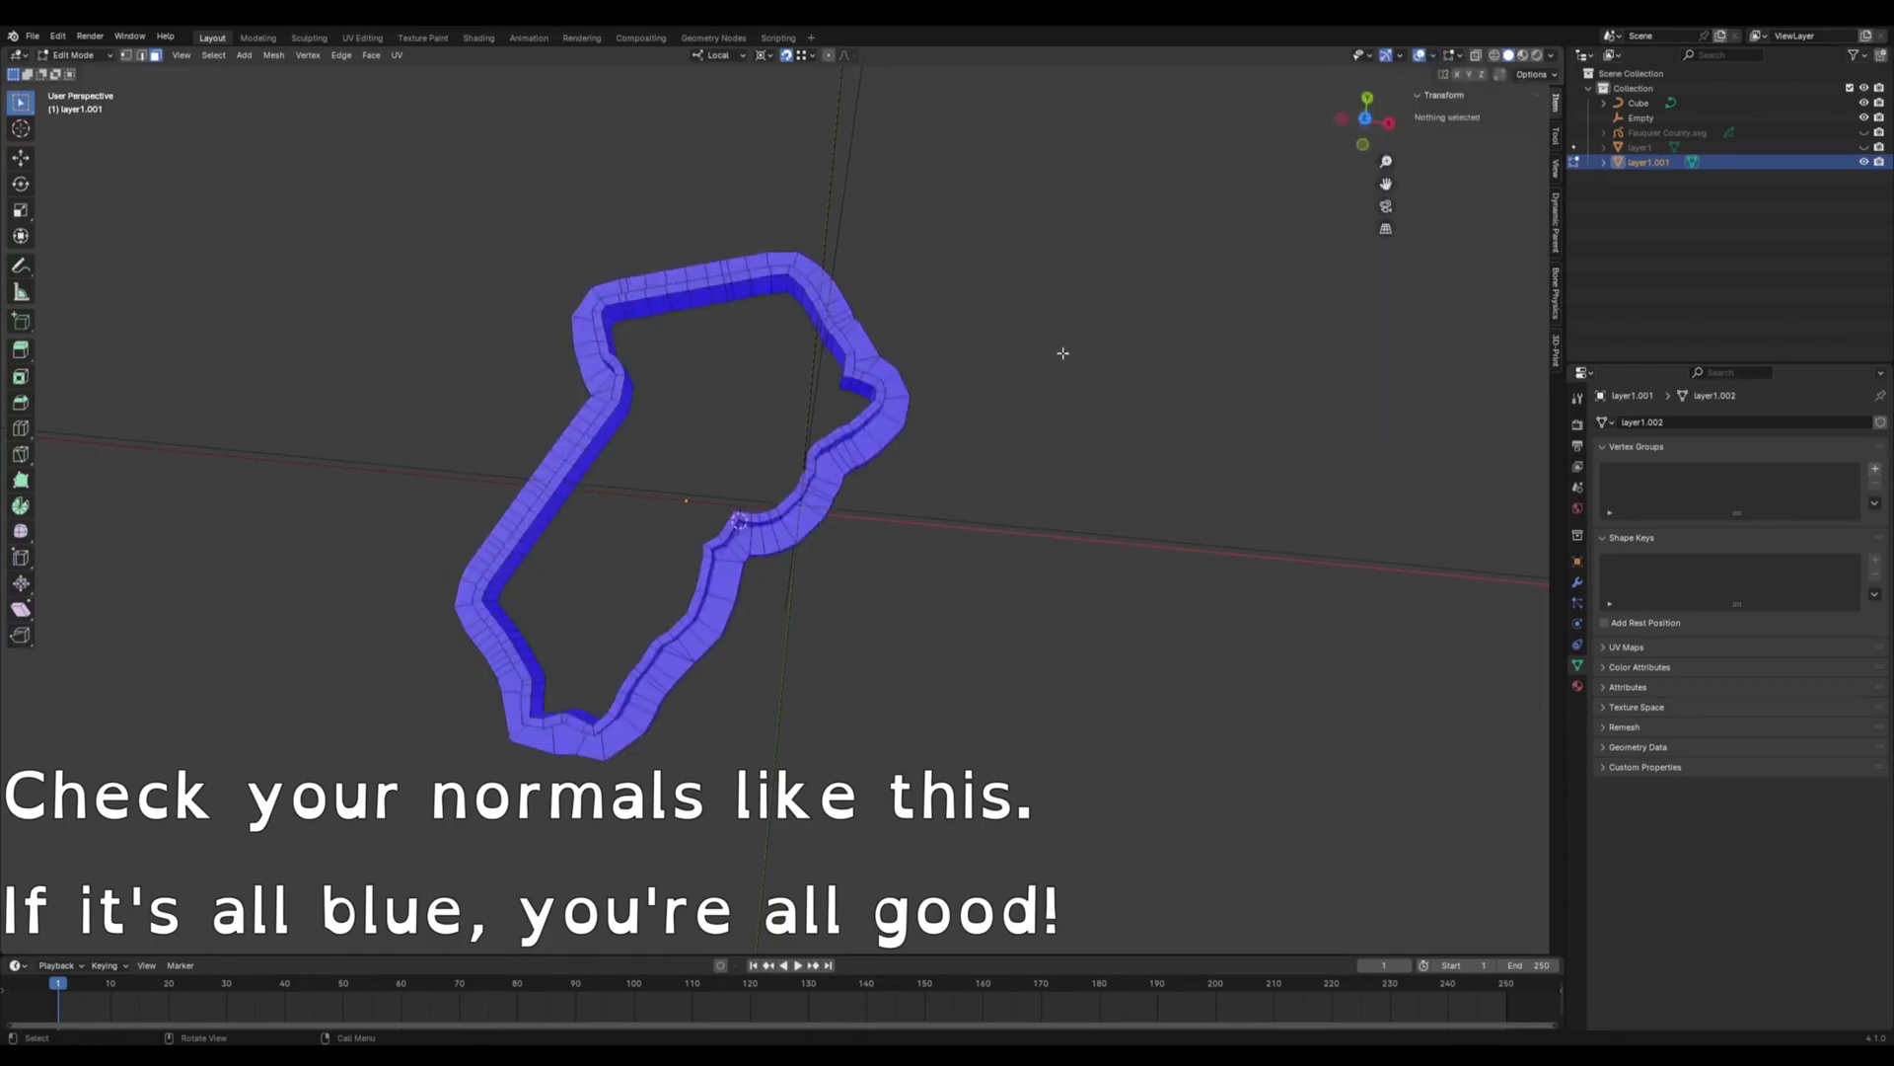
mouse_move(1061, 351)
middle_down()
mouse_move(1055, 113)
mouse_move(1164, 306)
mouse_move(1150, 327)
middle_up()
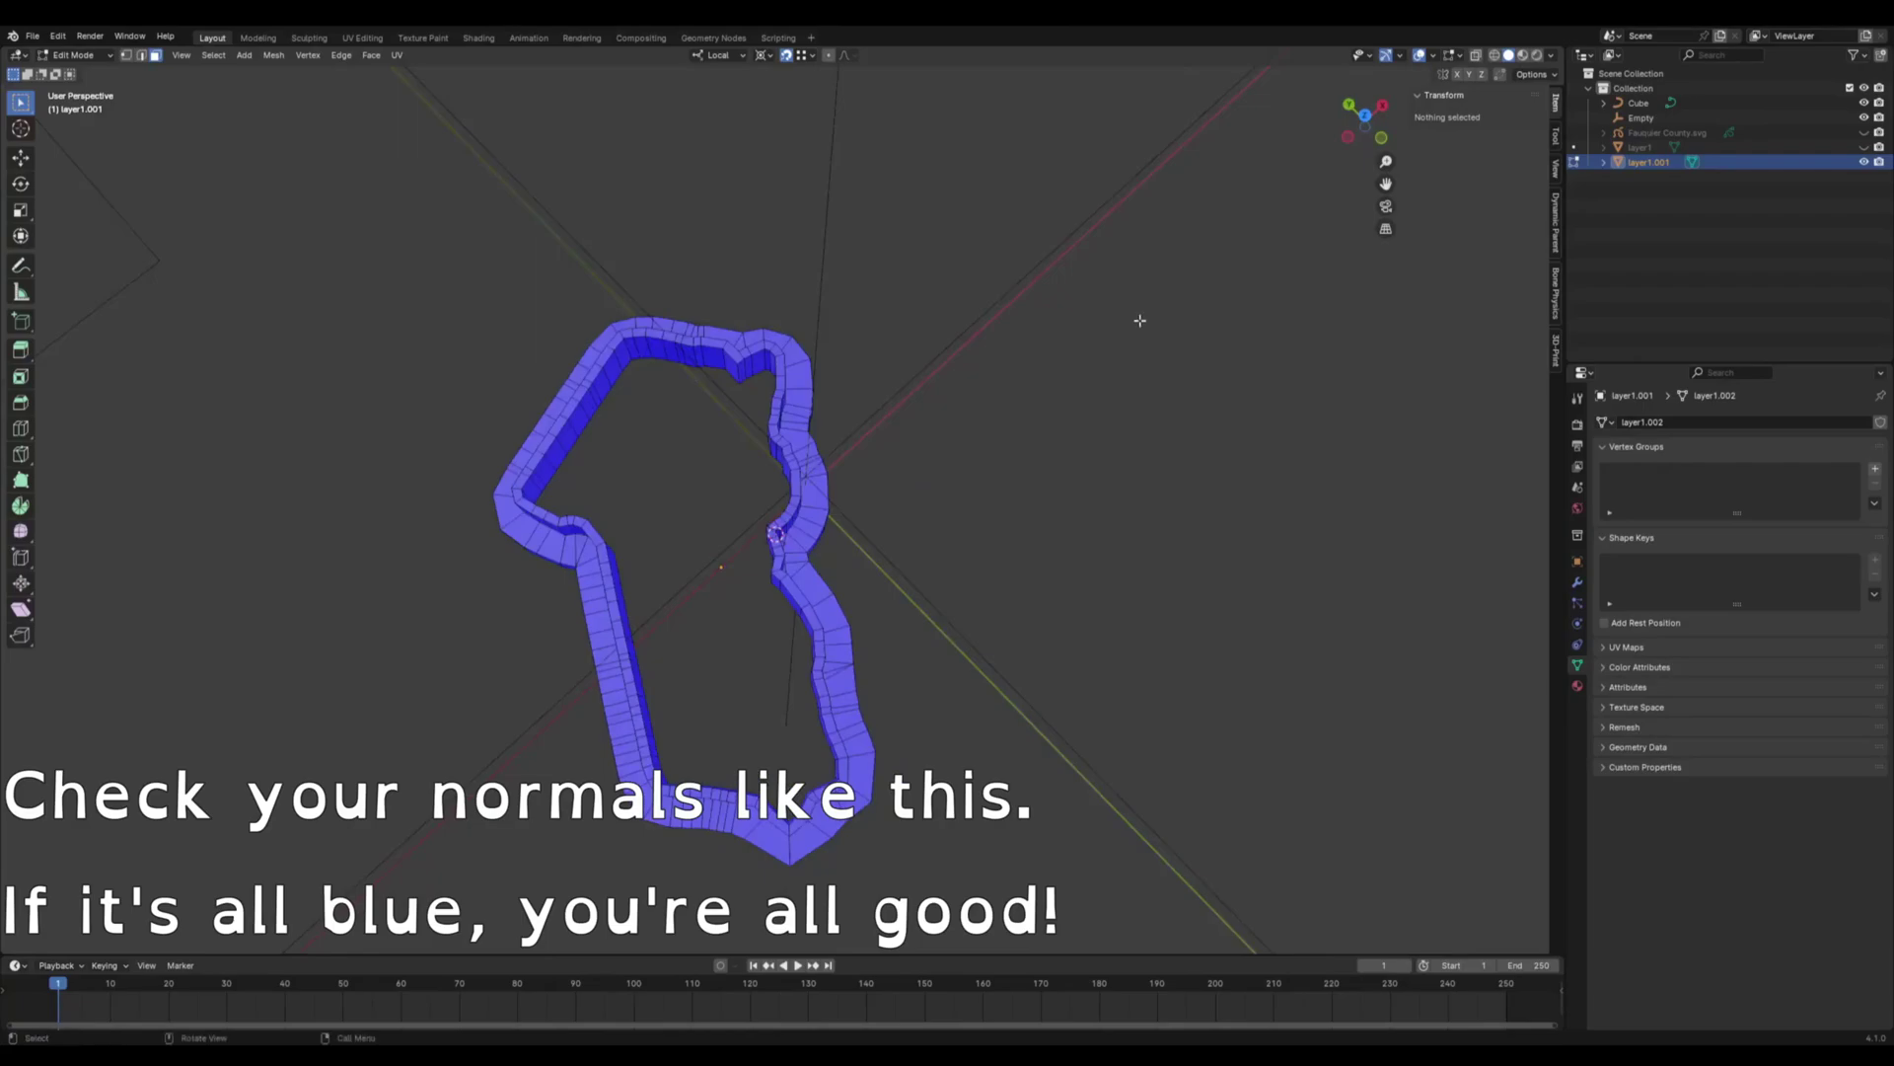
key(KP_7)
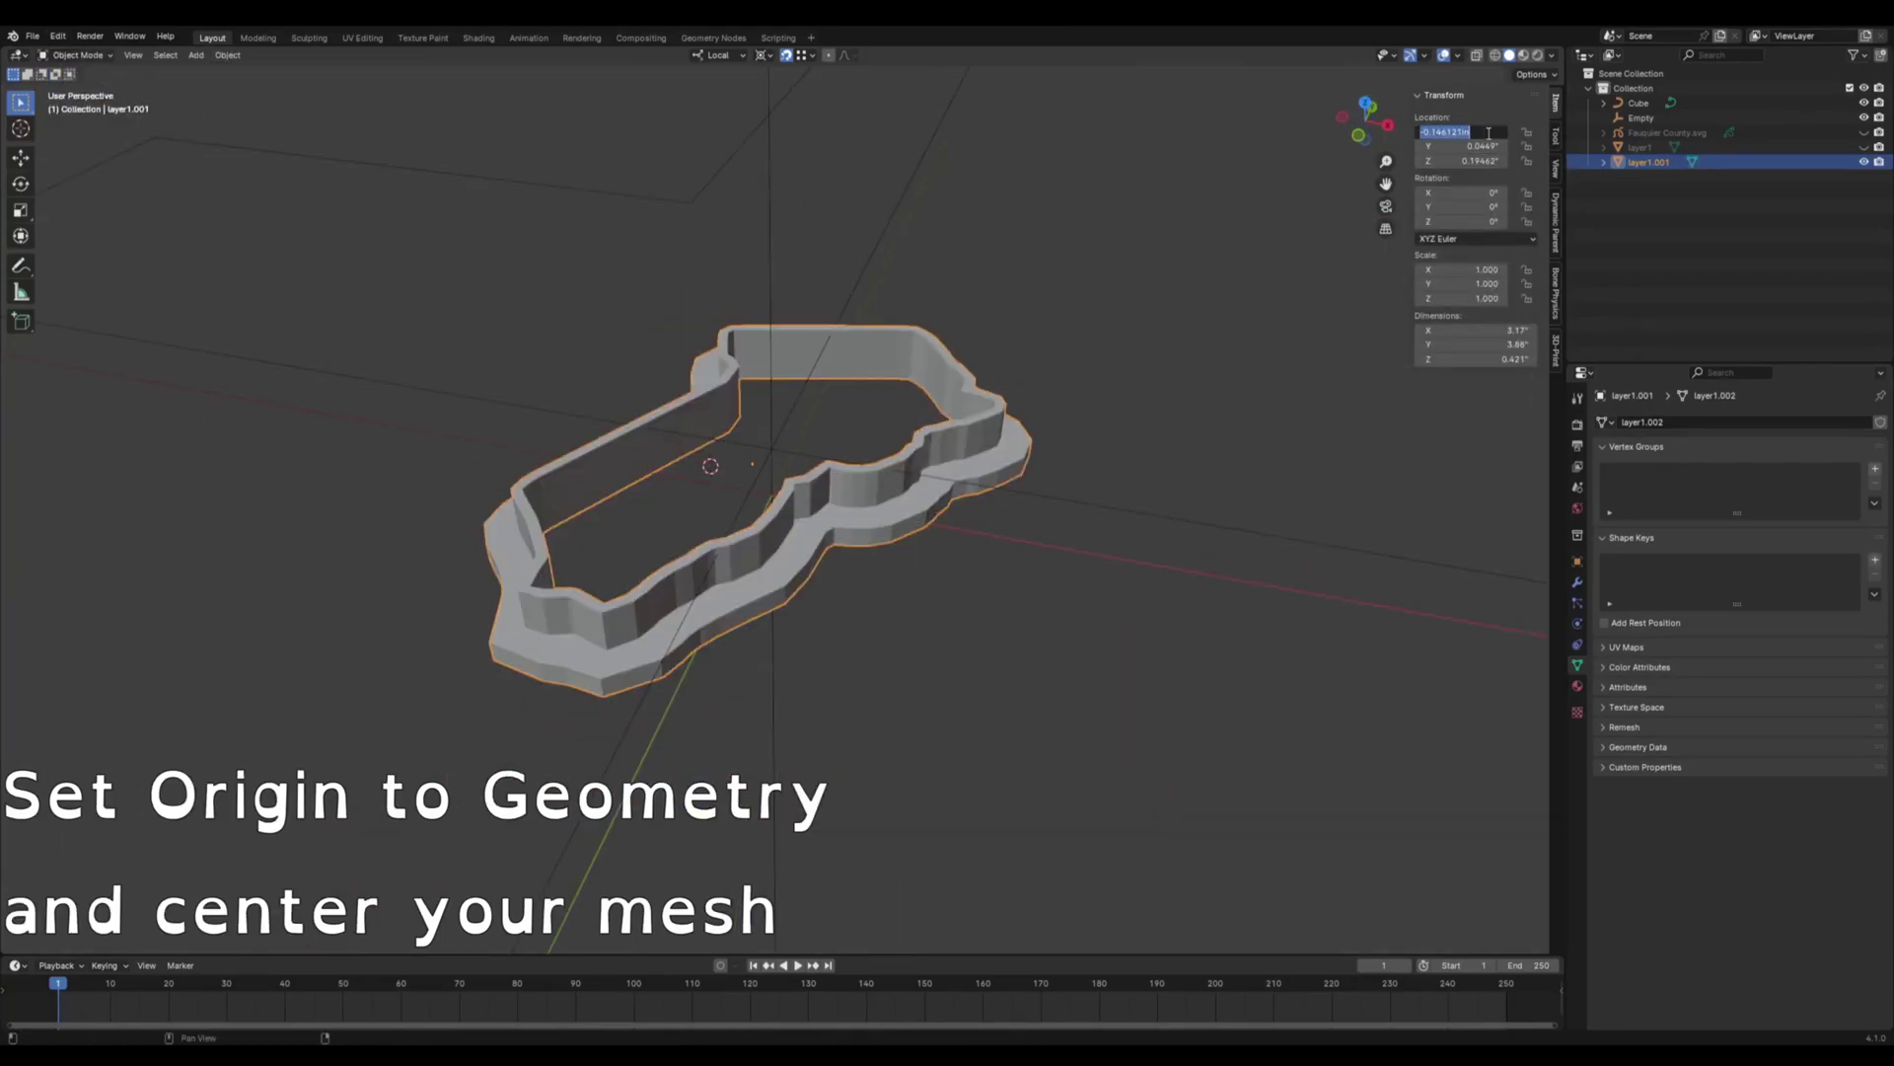
- Set the cutter's location X, Y and Z to 0 to centre it at the world origin
text(0)
key(Tab)
text(0)
key(Tab)
text(0)
click(1203, 274)
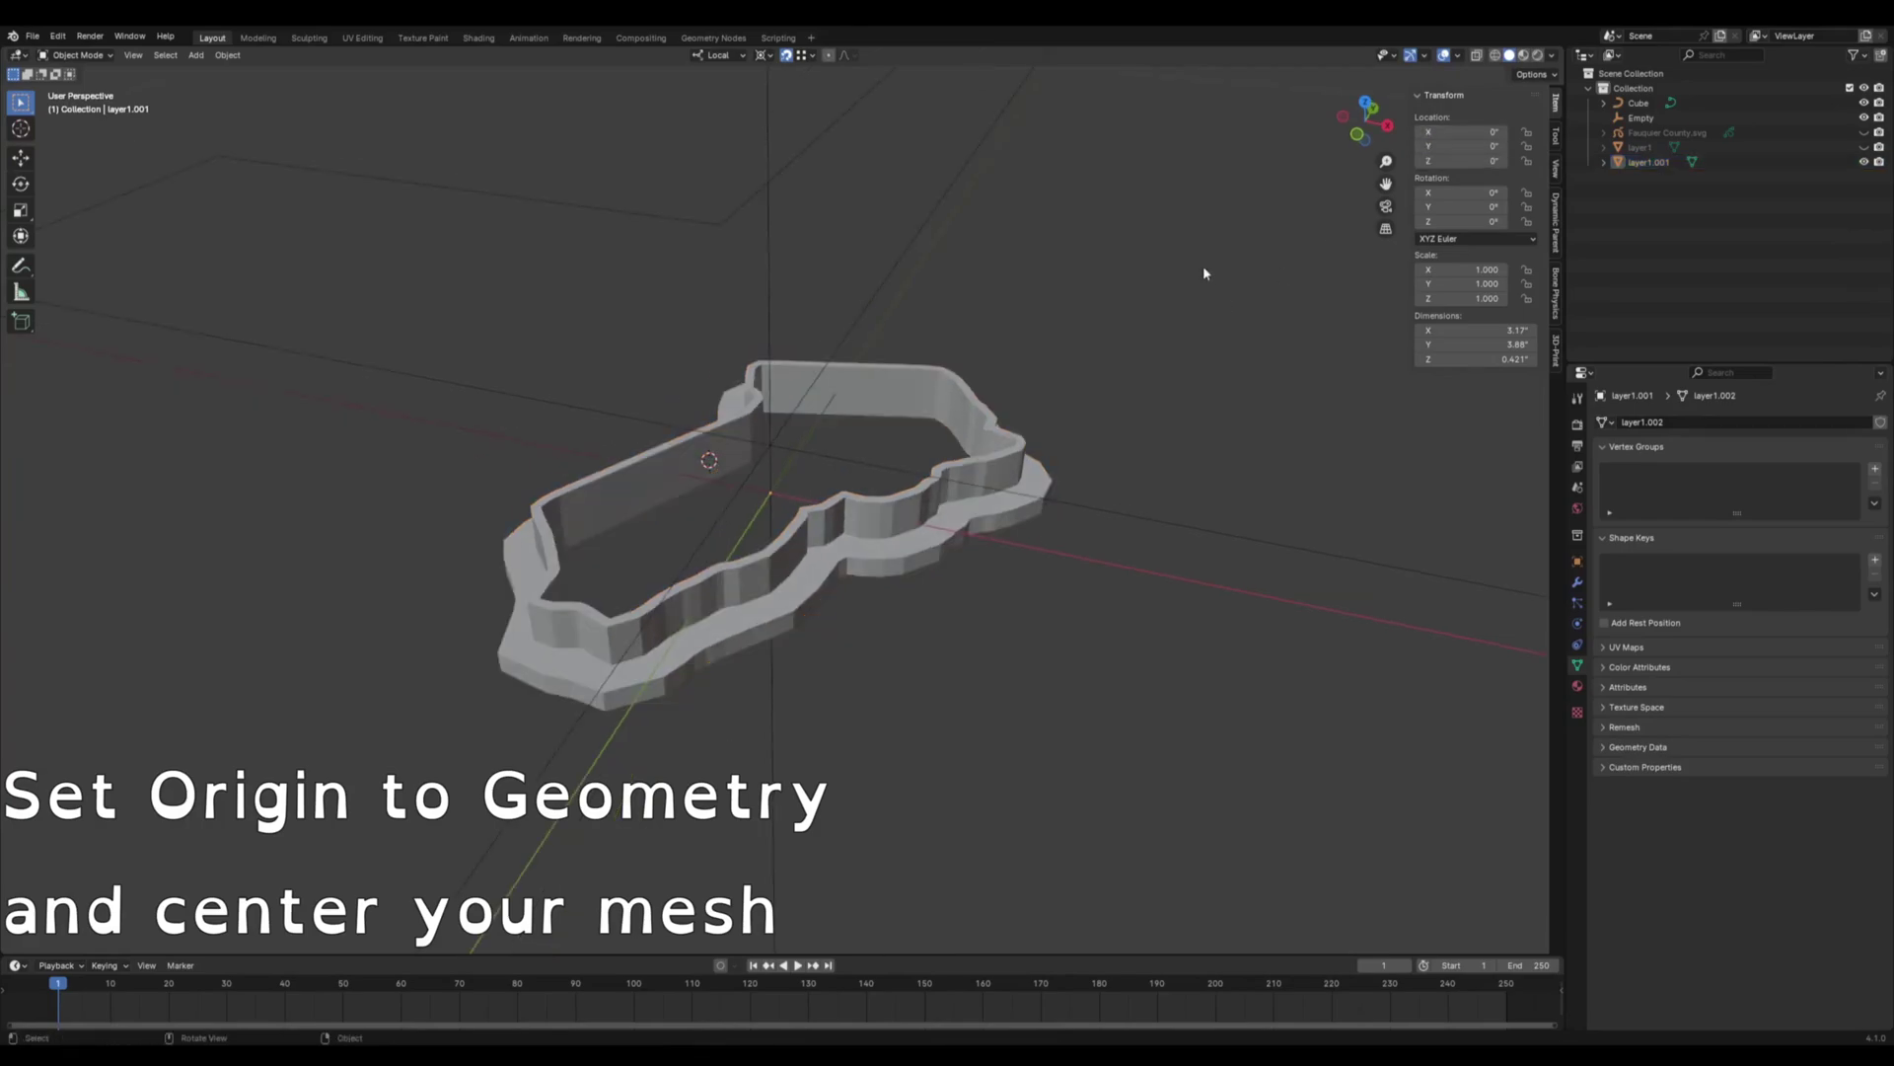
mouse_move(1204, 273)
middle_down()
mouse_move(871, 287)
mouse_move(980, 262)
mouse_move(807, 368)
mouse_move(916, 361)
mouse_move(920, 326)
mouse_move(911, 339)
middle_up()
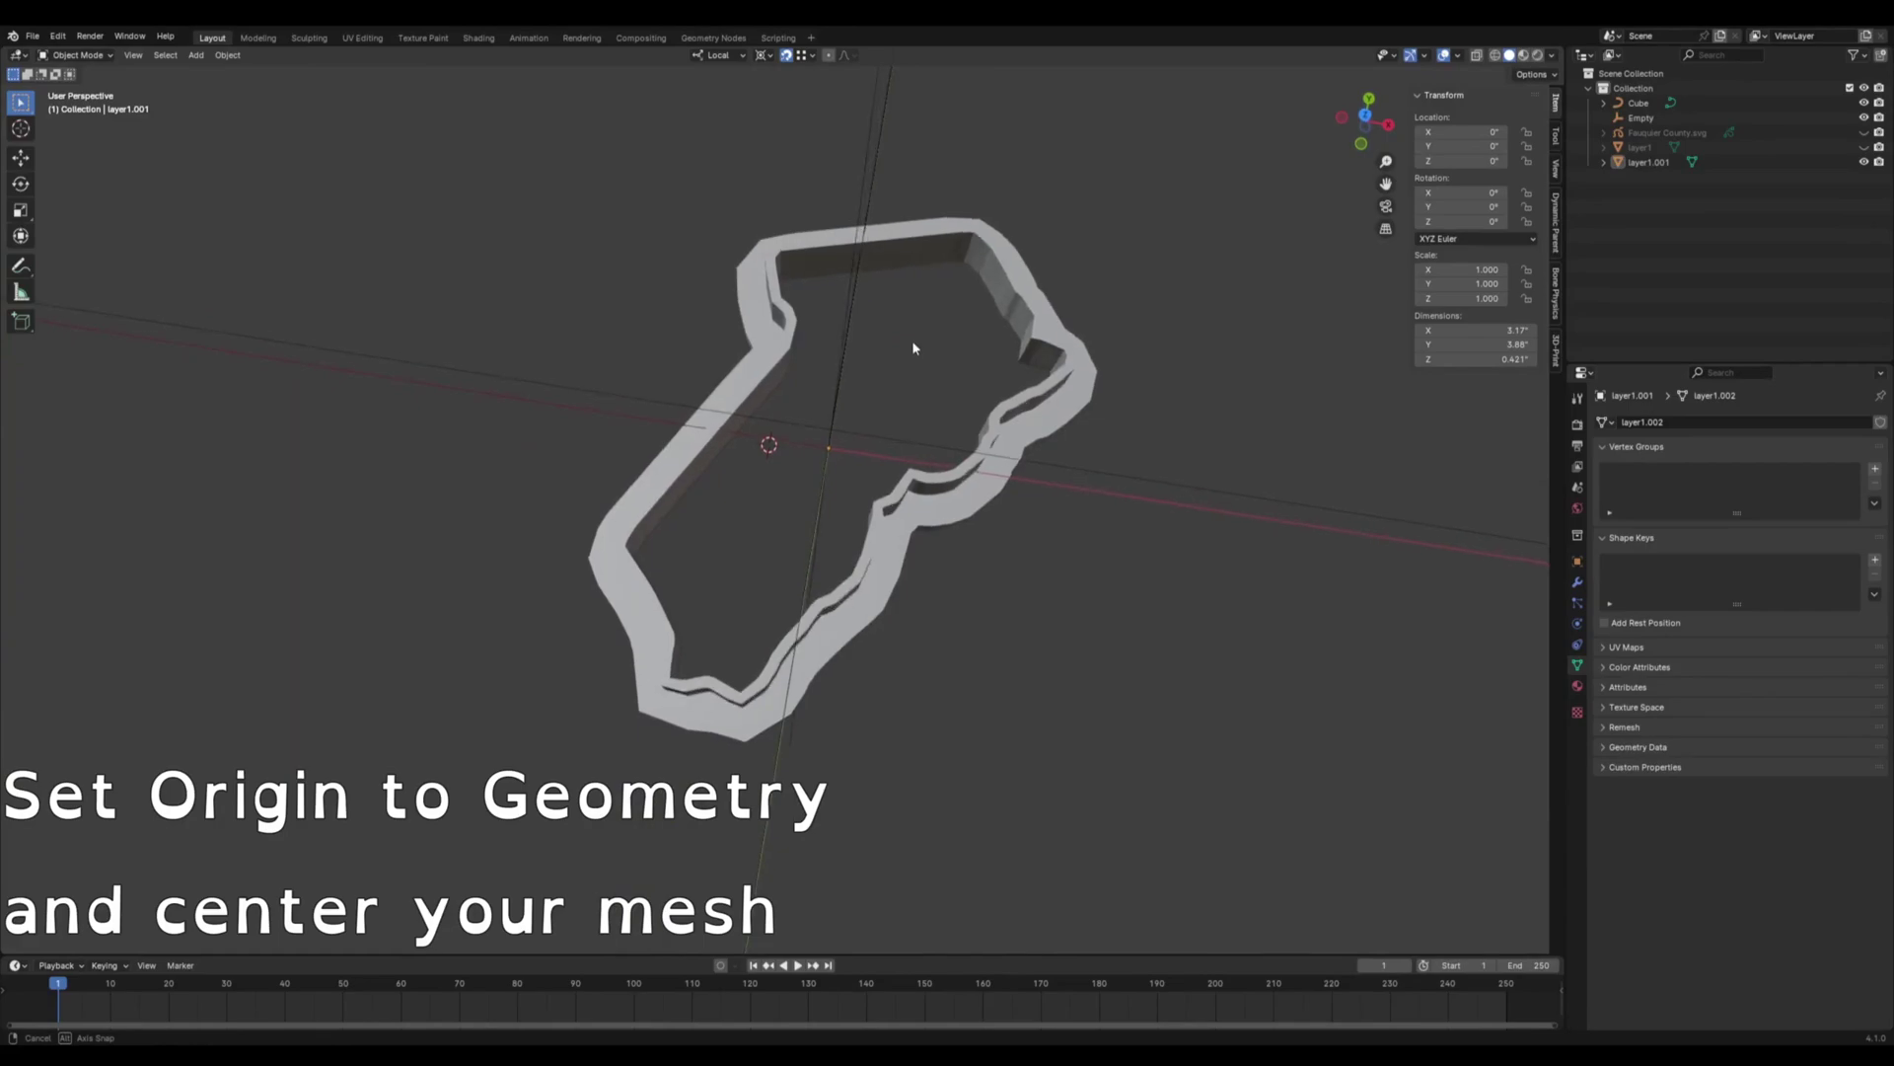
- Save the project as Fauquier County Cutter.blend
click(32, 35)
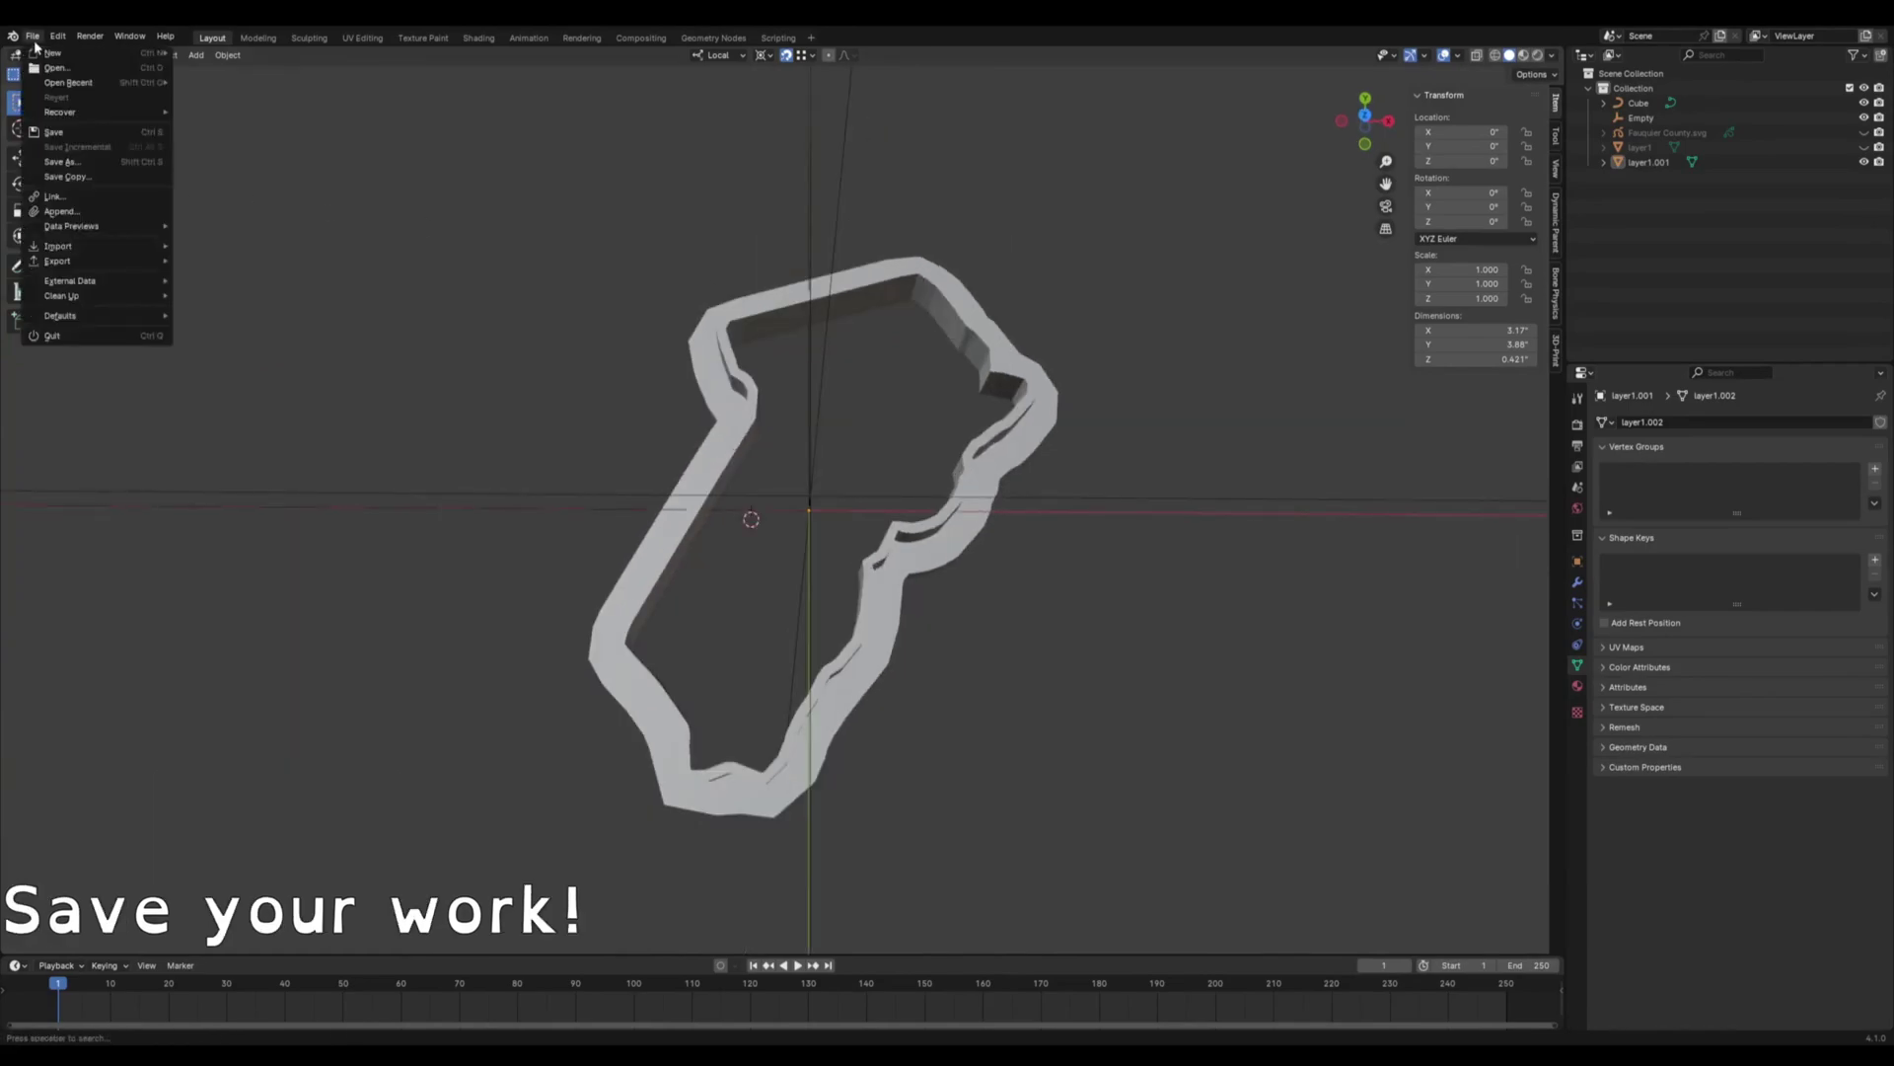
click(59, 132)
mouse_move(1243, 642)
middle_down()
mouse_move(1206, 621)
mouse_move(1213, 603)
middle_up()
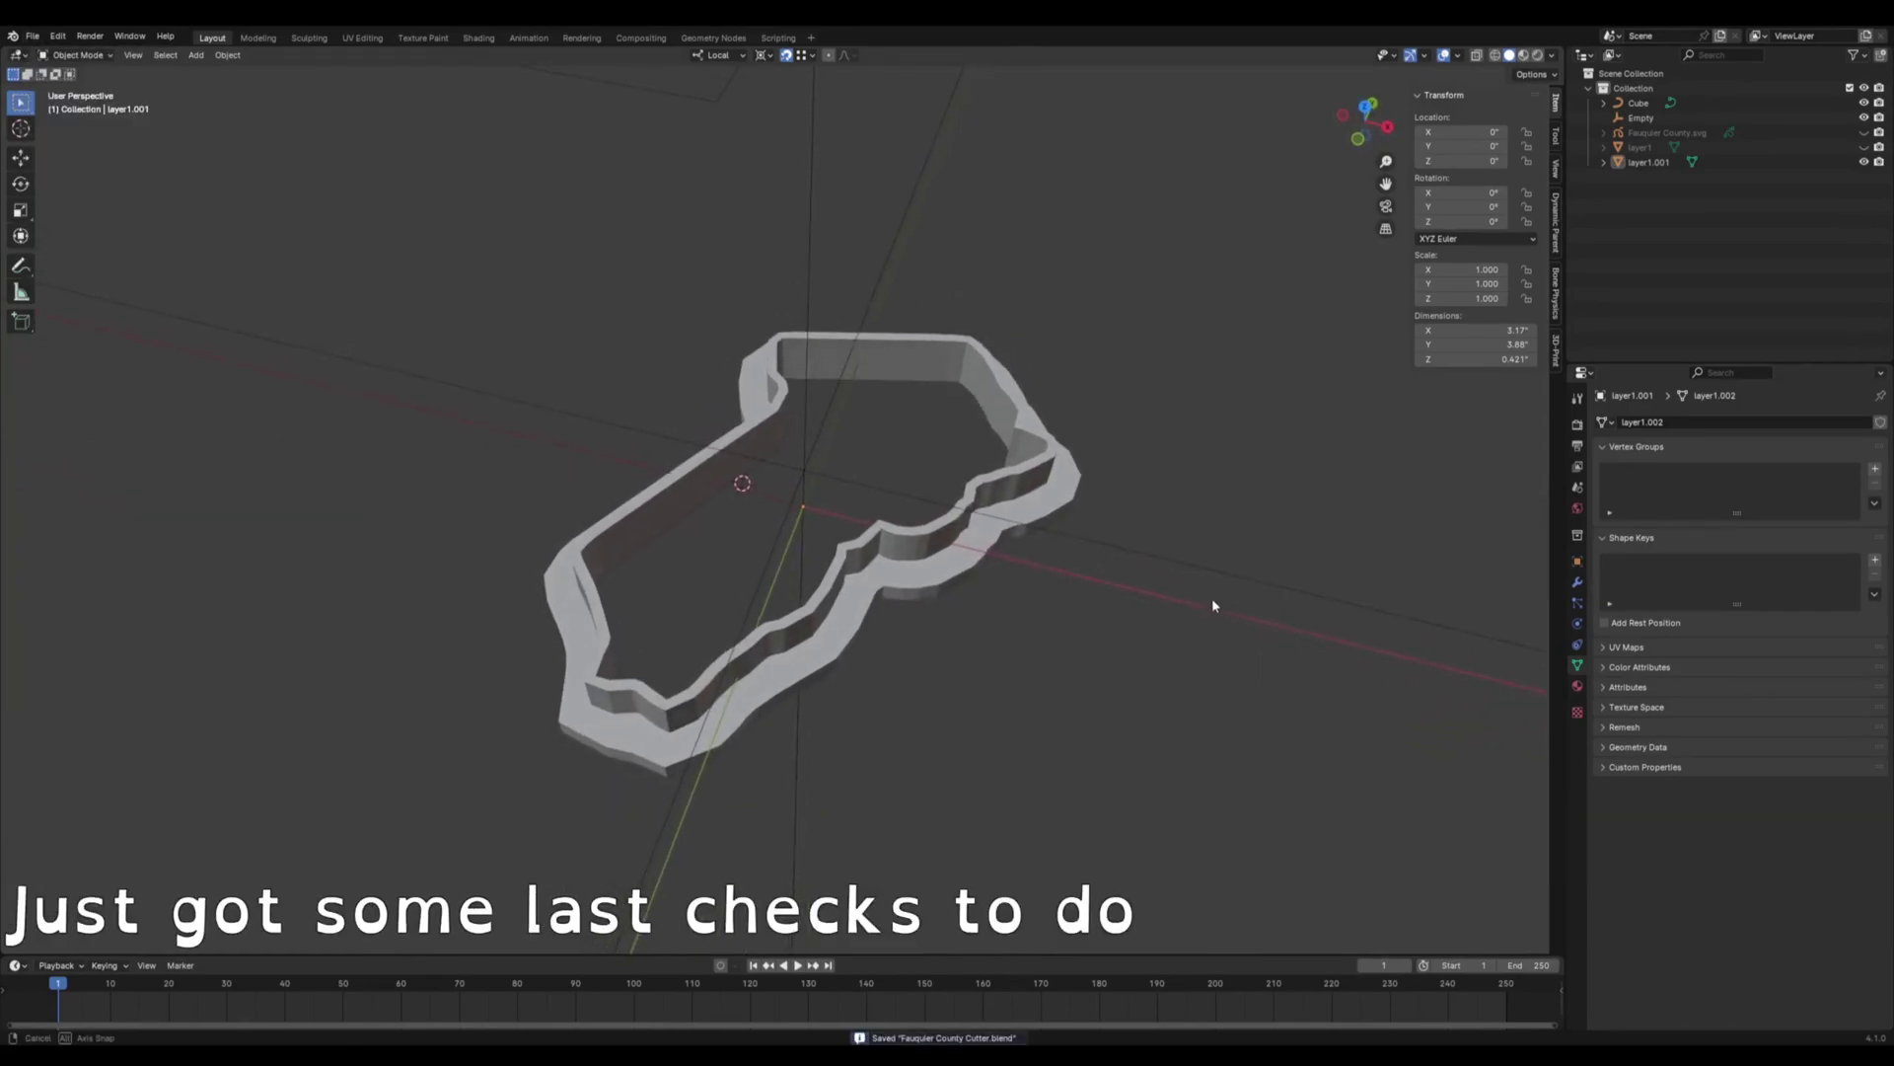
- Check layer1.001 with the 3D-Print Toolbox: only 592 zero faces and 201 overhangs are flagged
click(1557, 350)
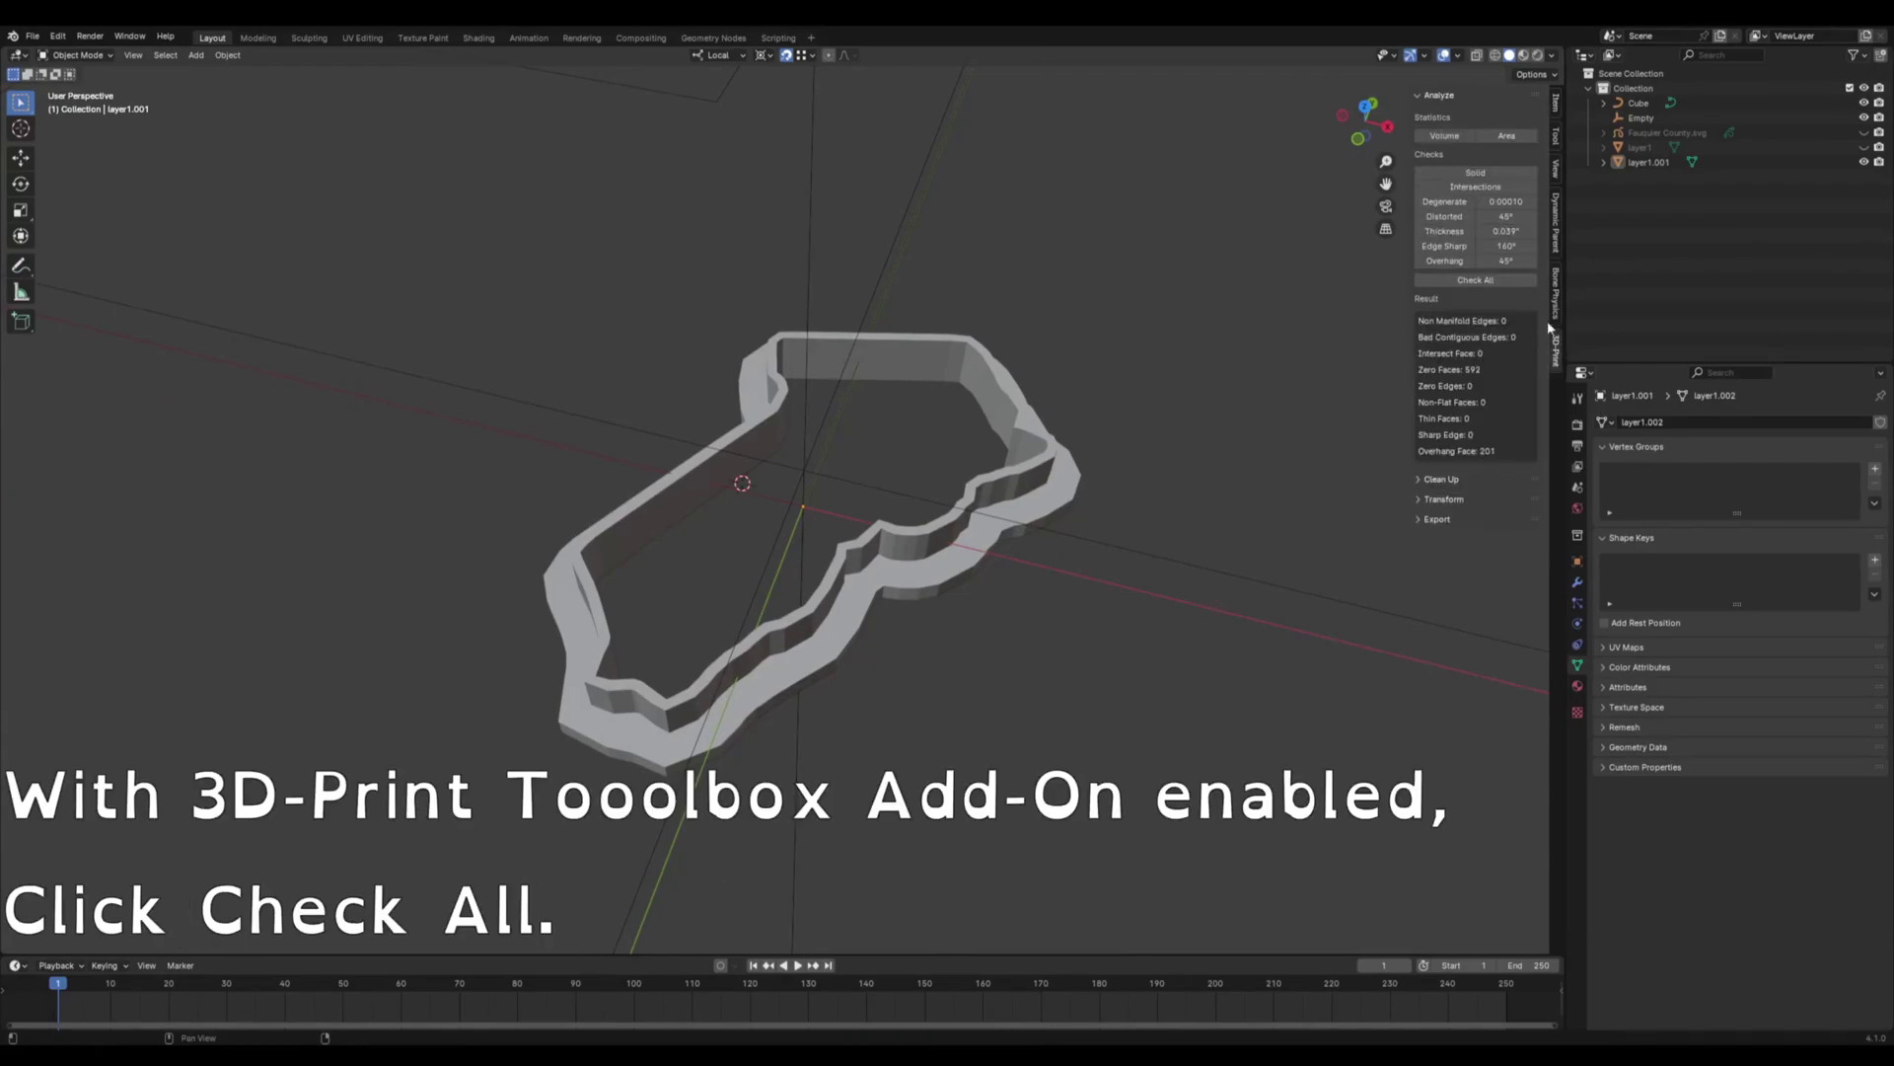
click(1011, 421)
click(77, 55)
click(79, 89)
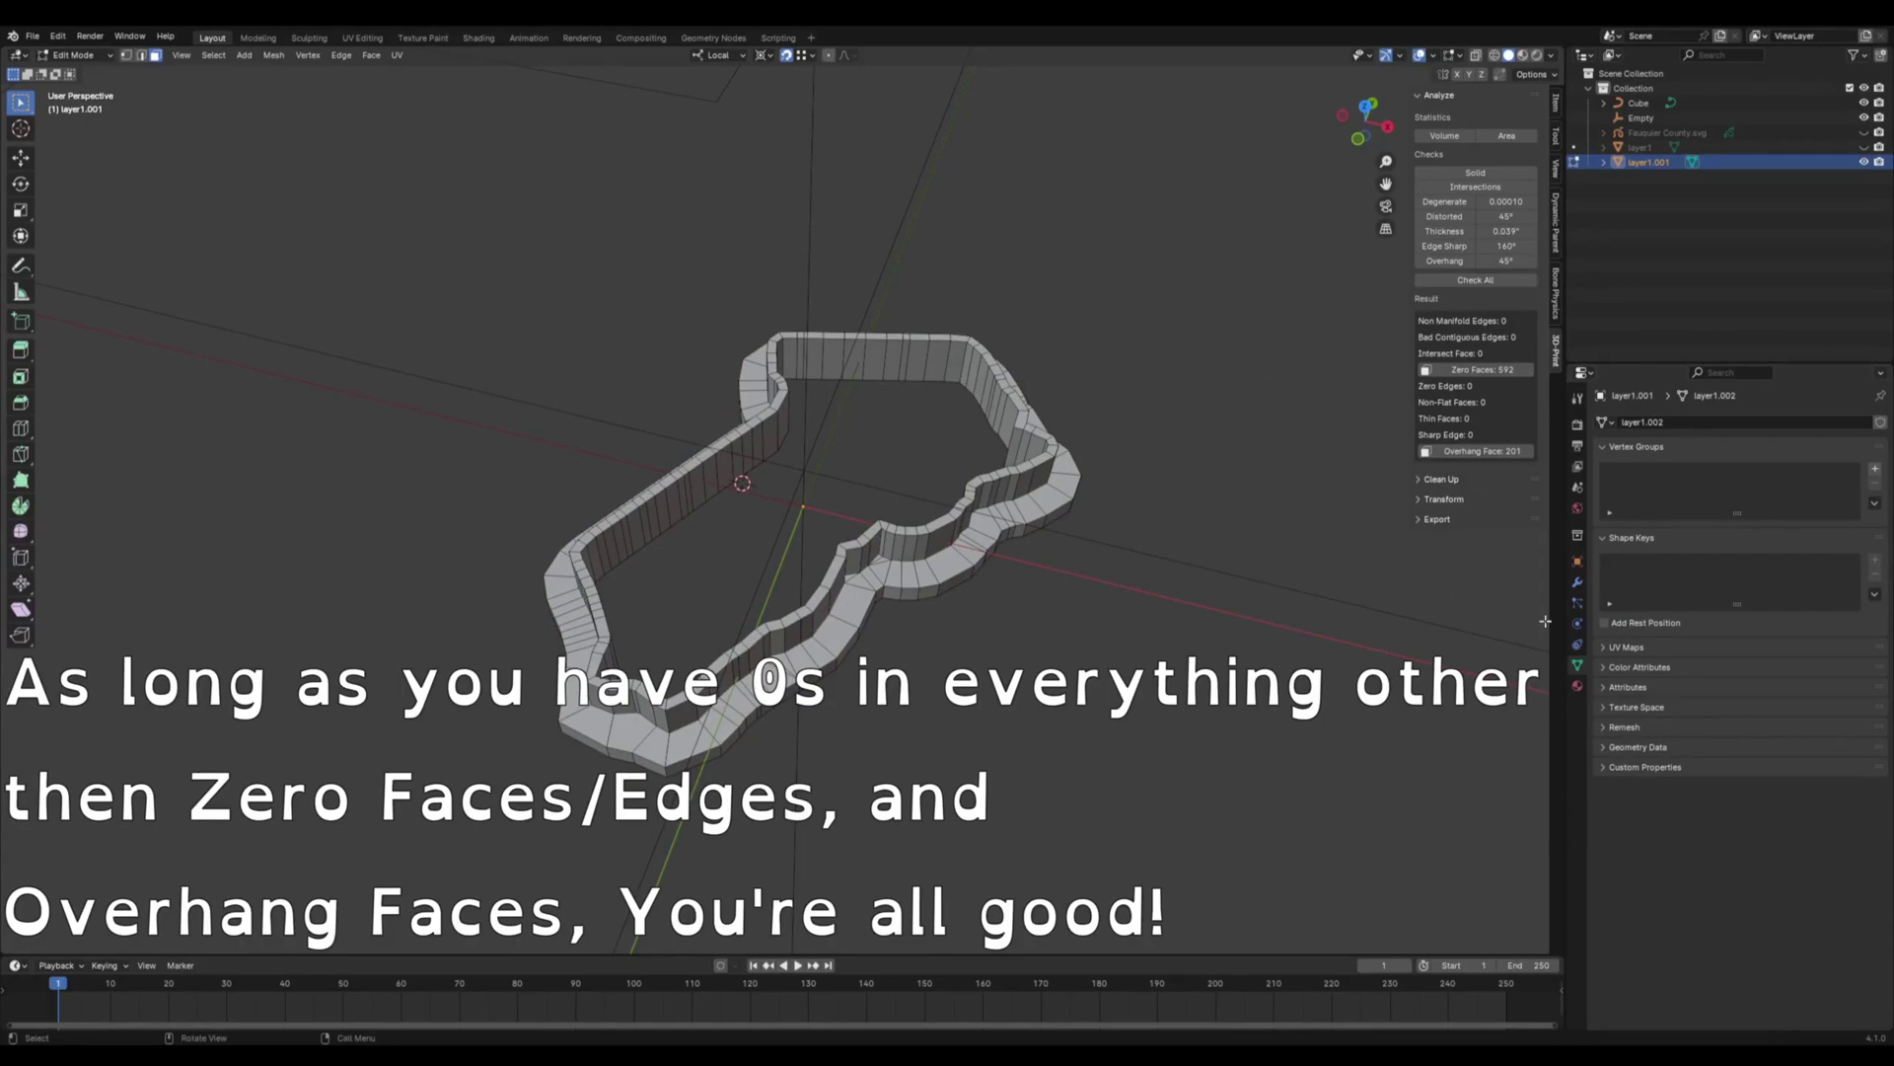
key(Tab)
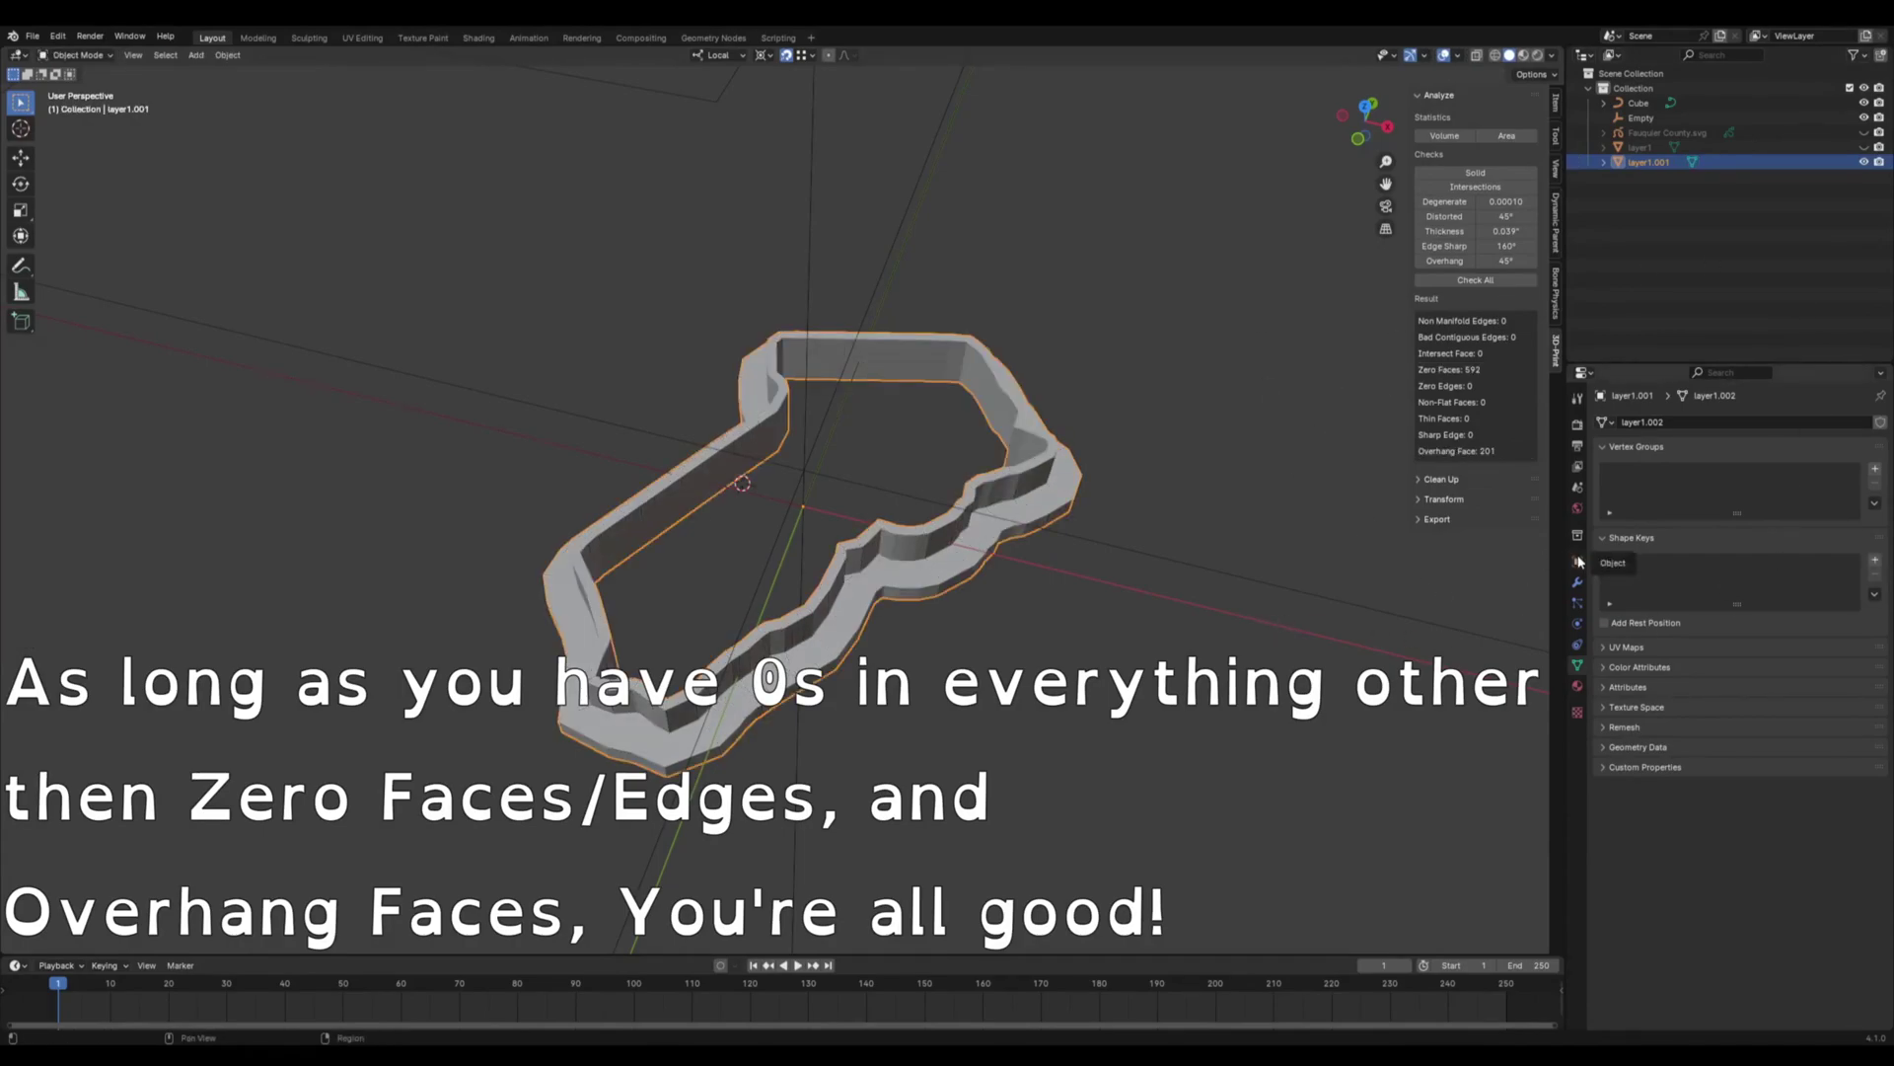
click(1578, 489)
click(1756, 526)
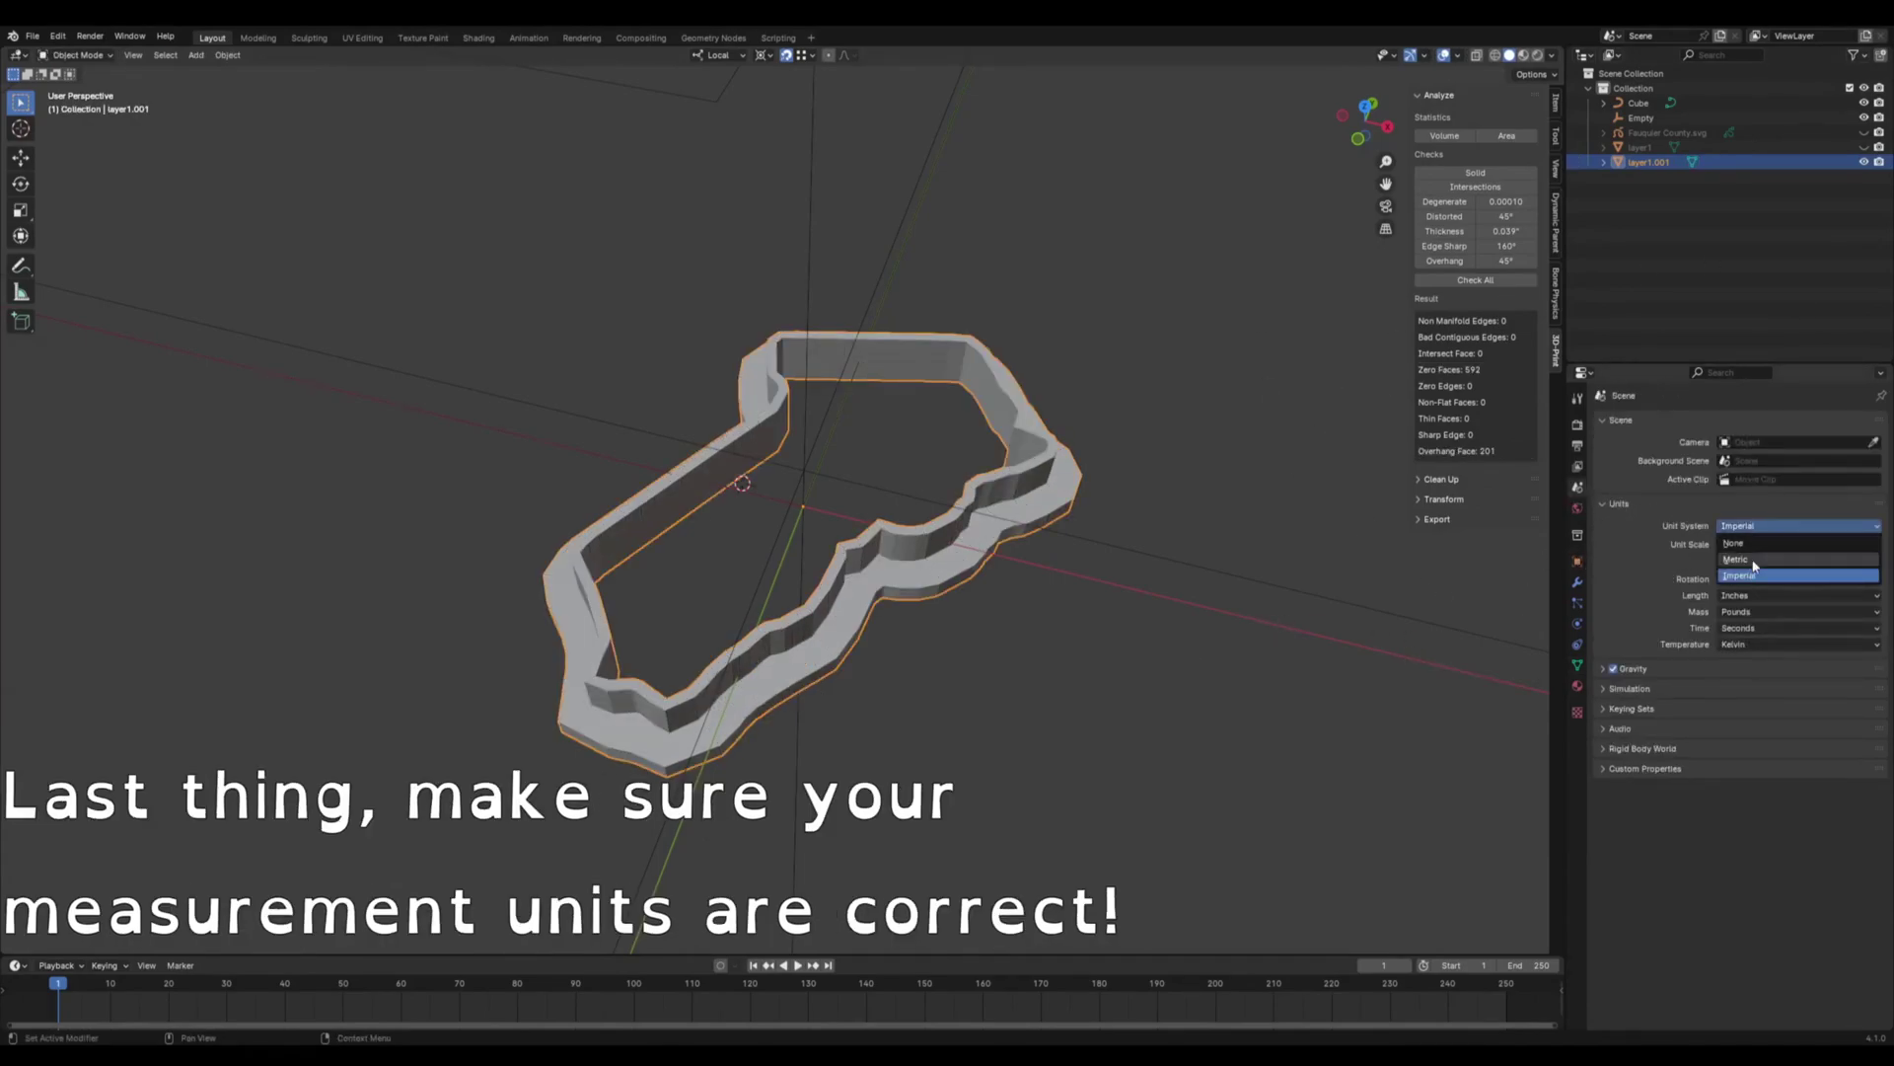
- Set scene units to Metric, unit scale 1000, with lengths in Millimeters
click(1754, 560)
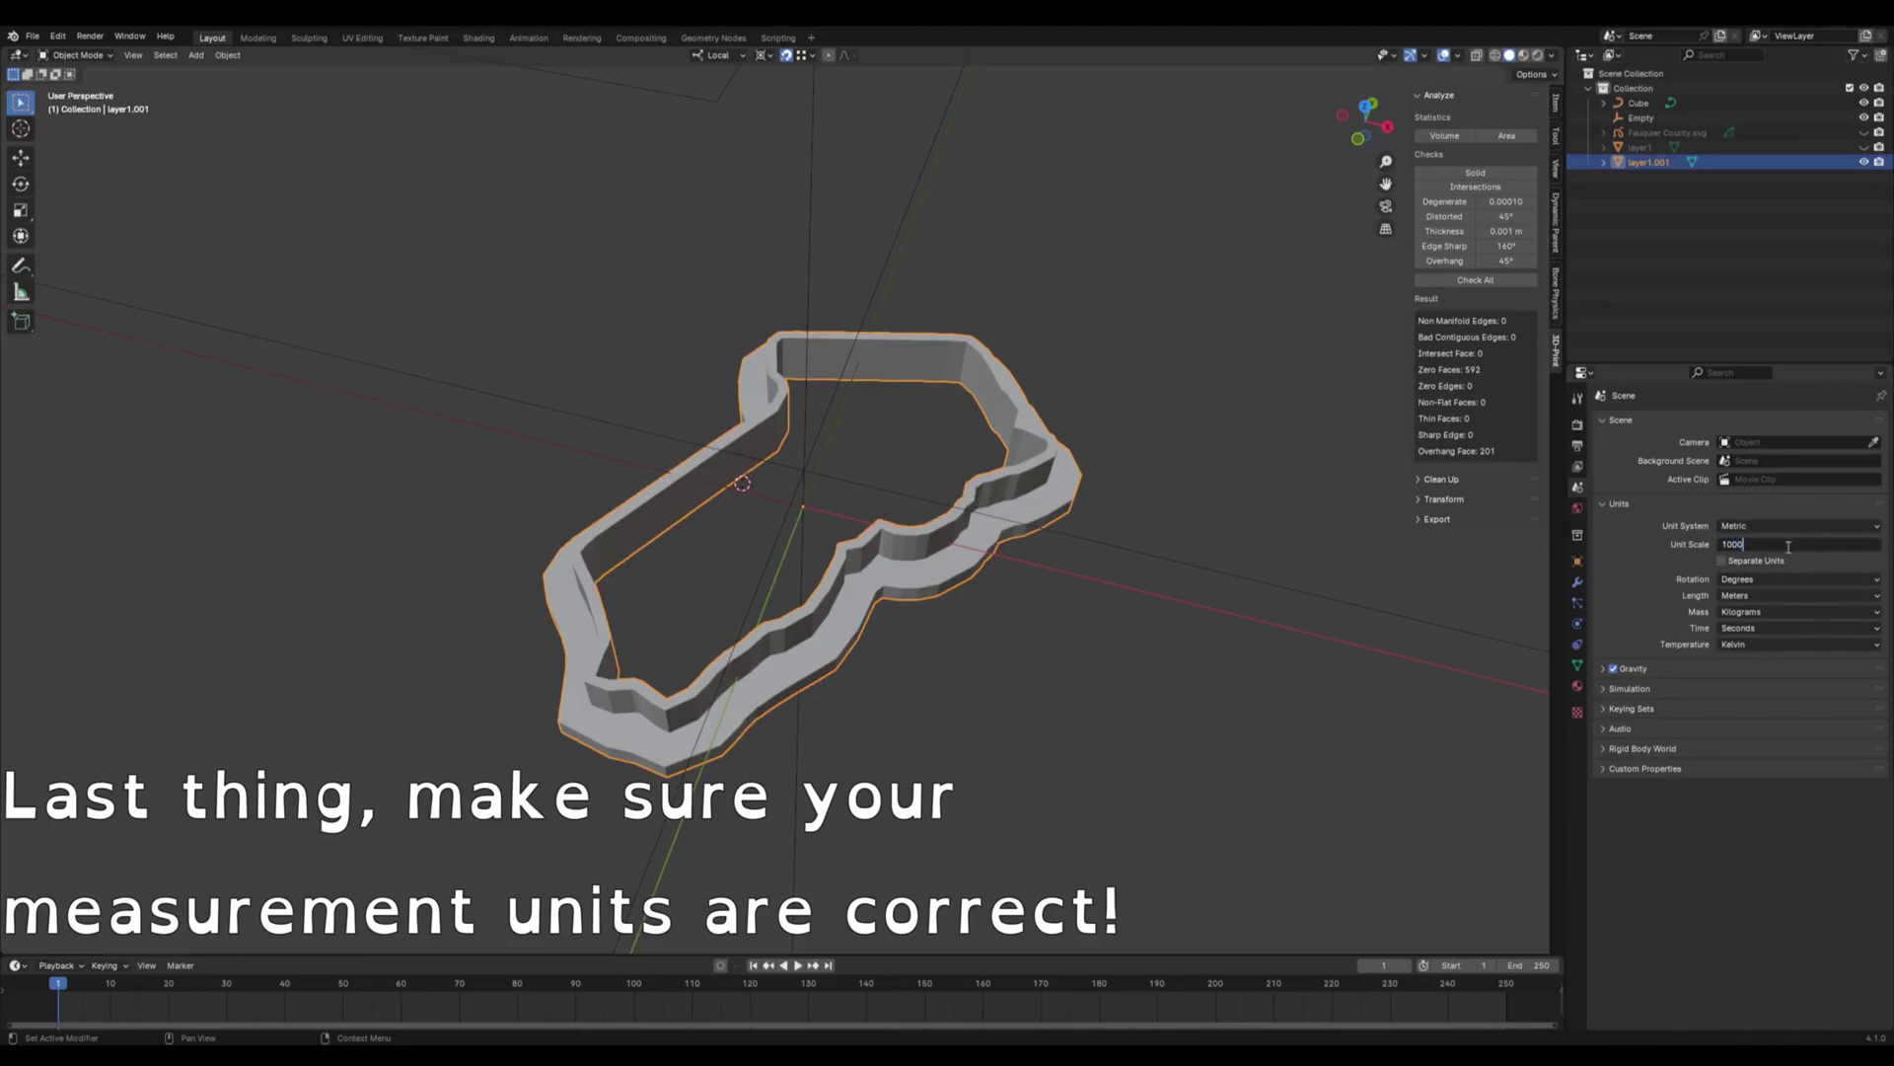
click(1786, 596)
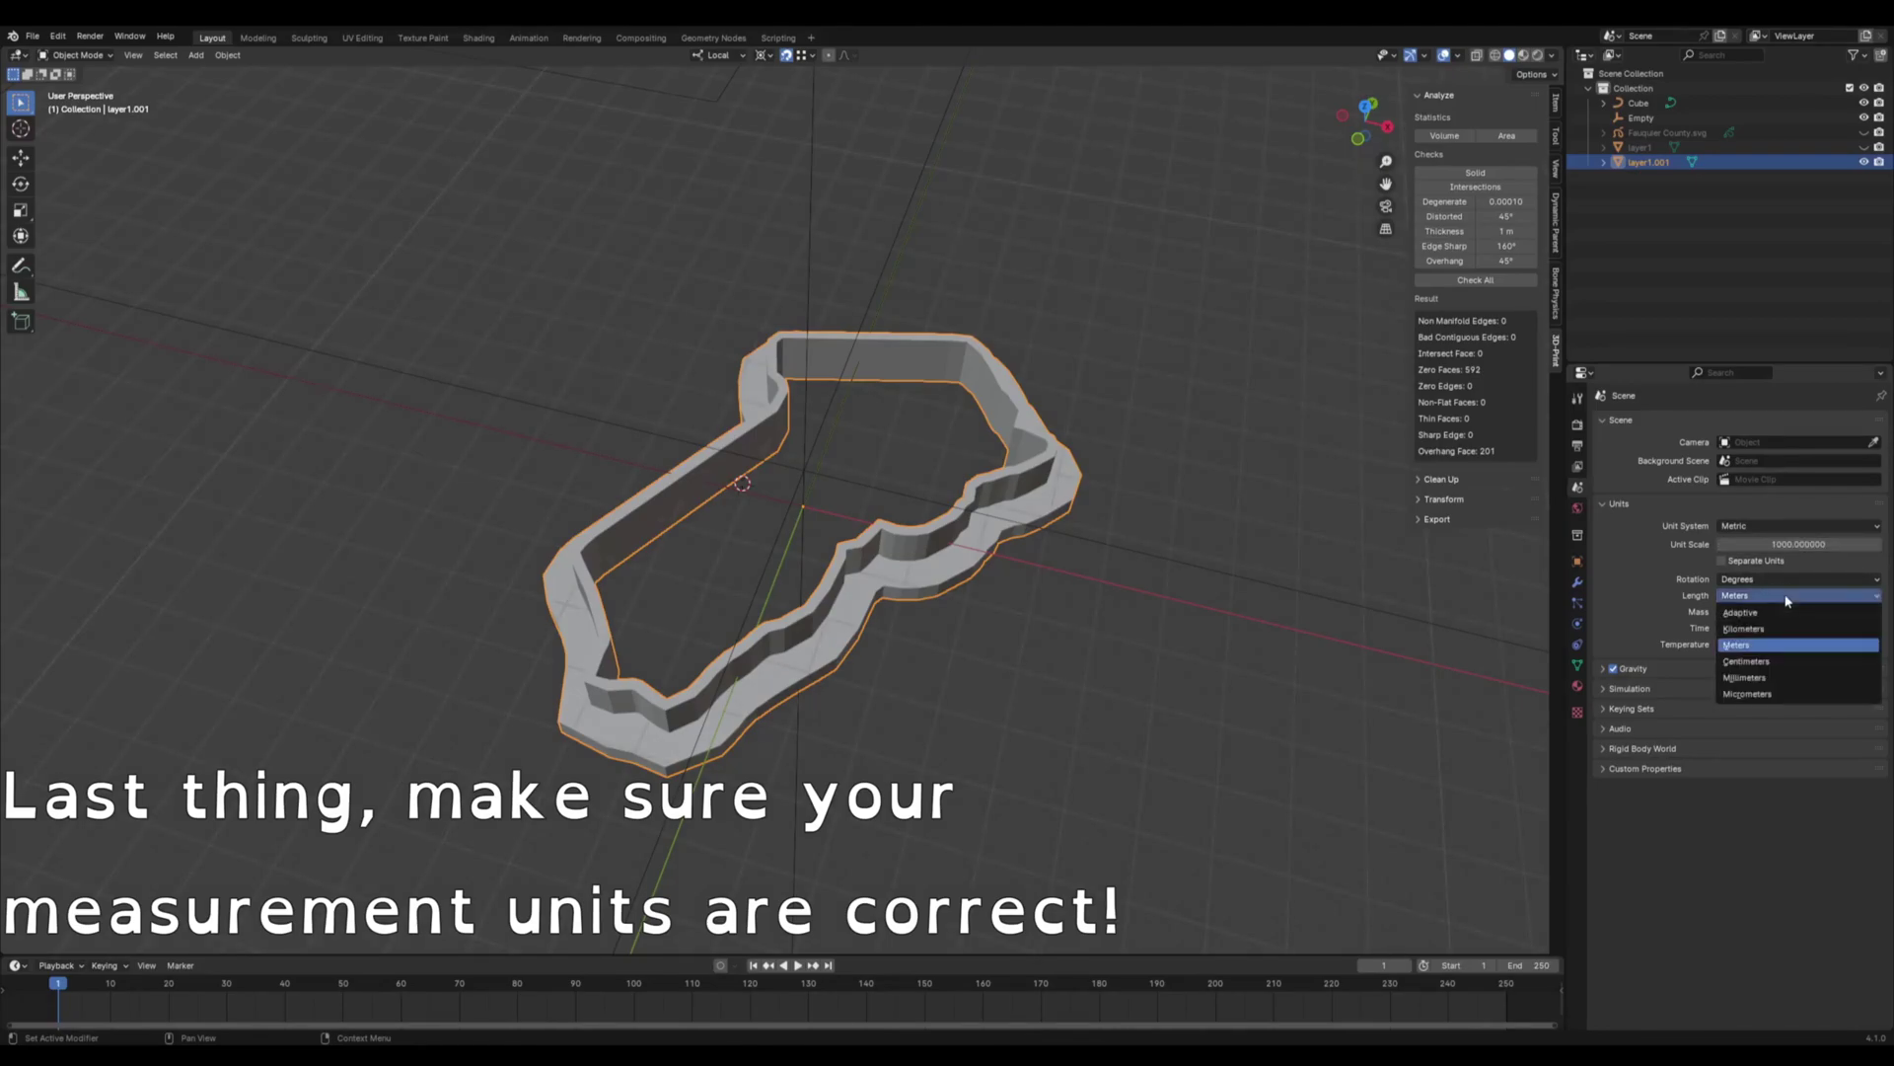
click(1766, 679)
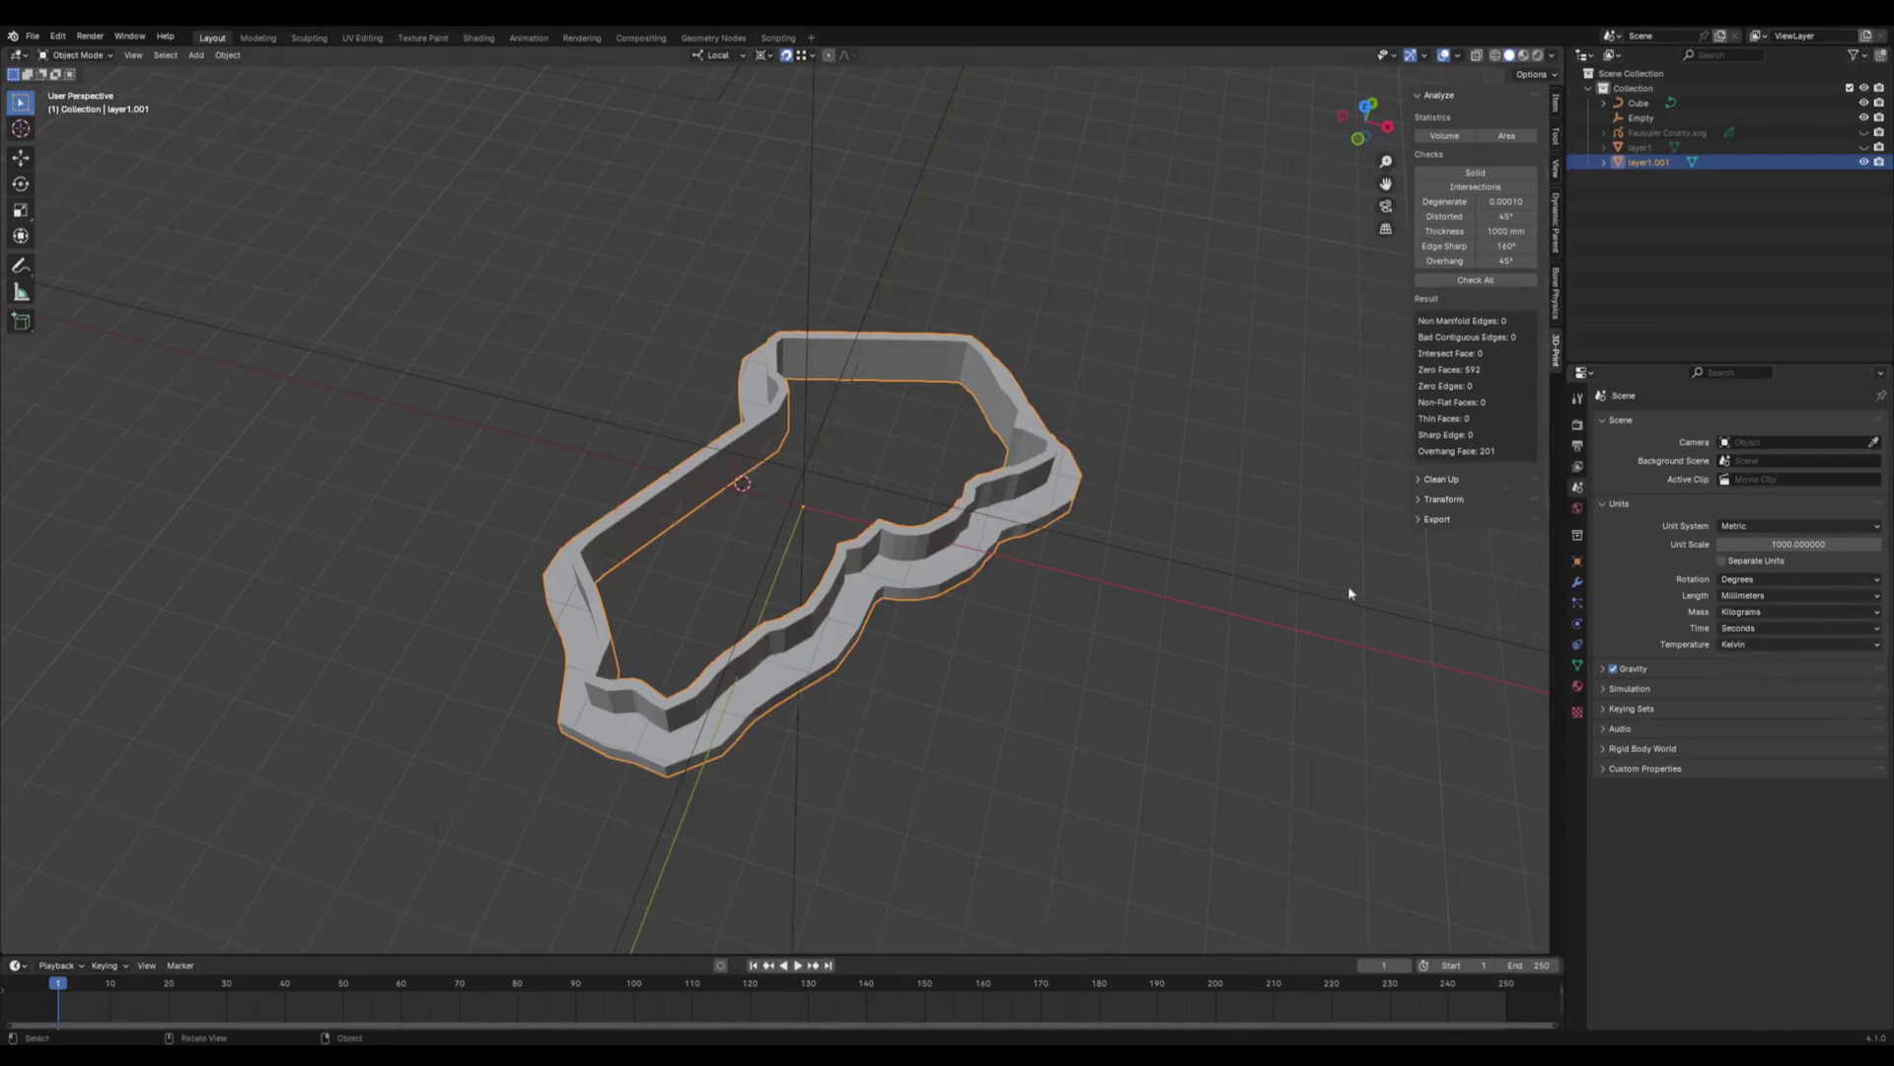
click(46, 36)
mouse_move(59, 261)
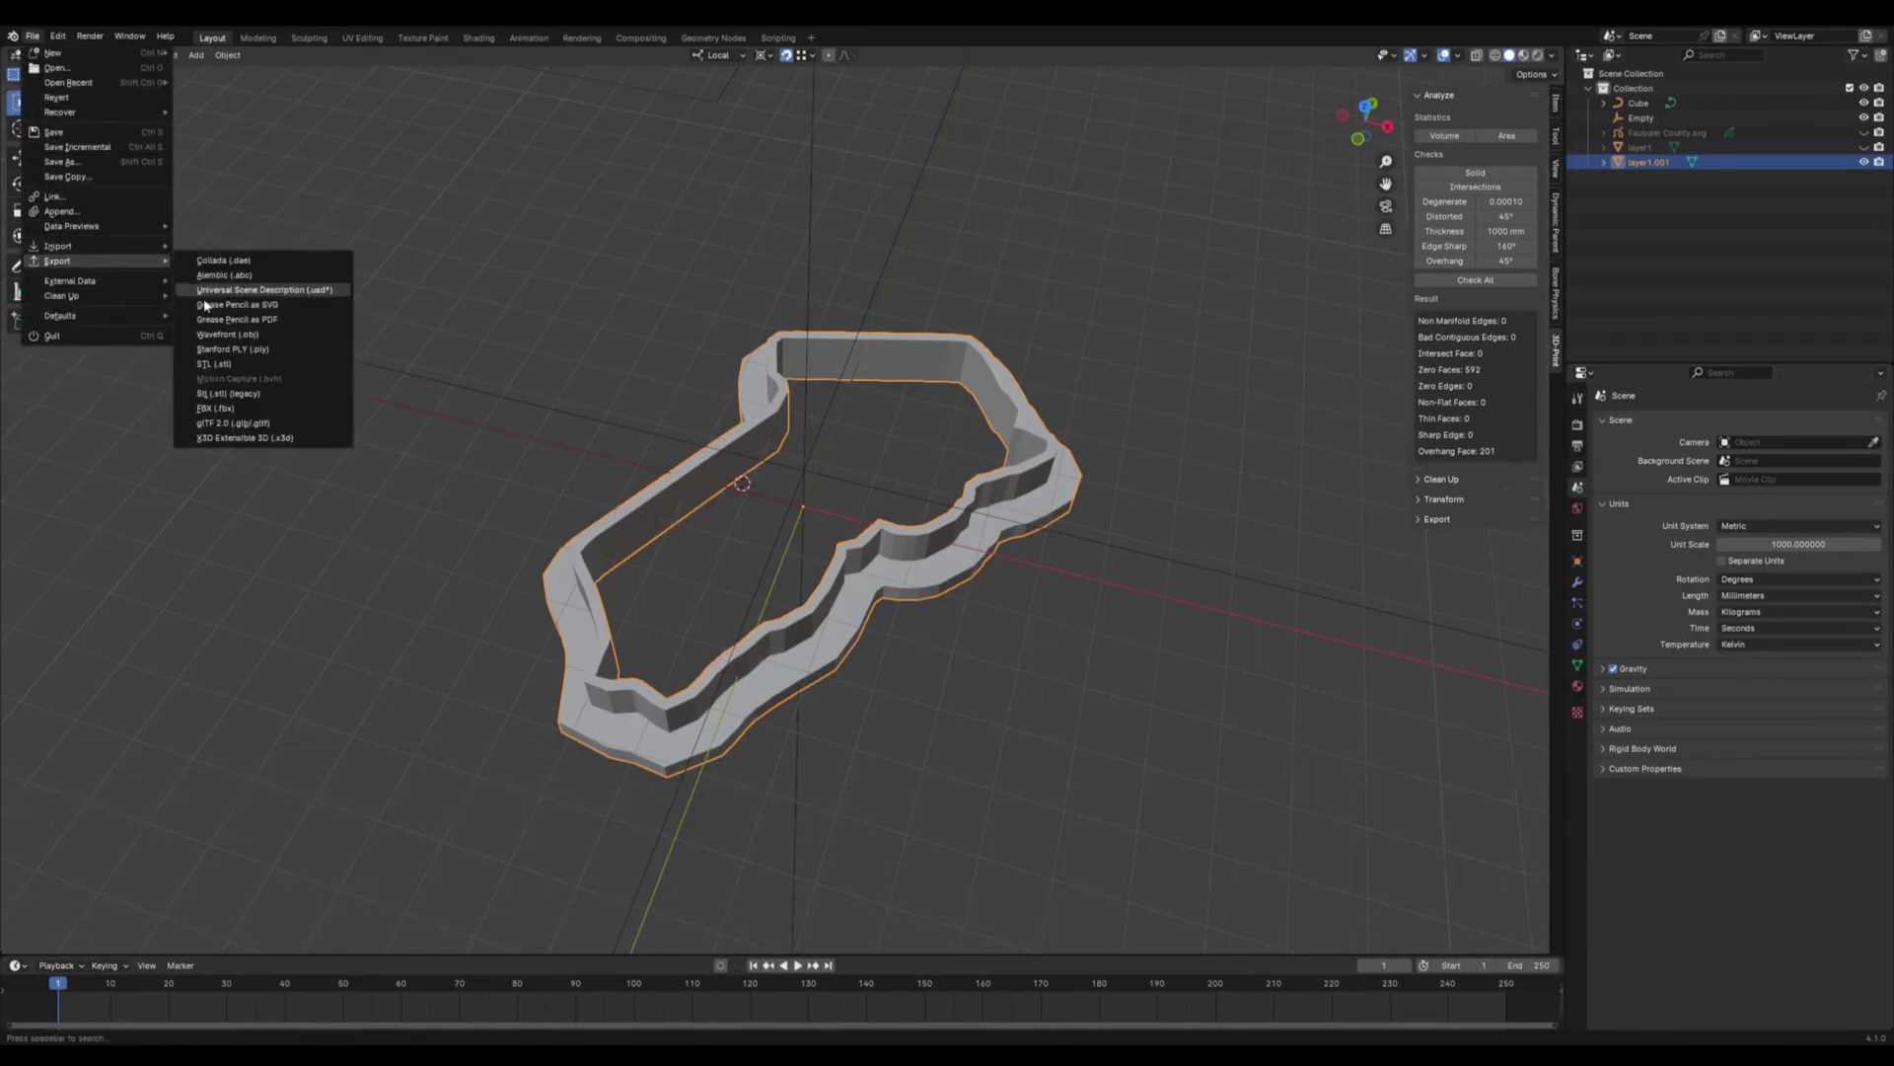